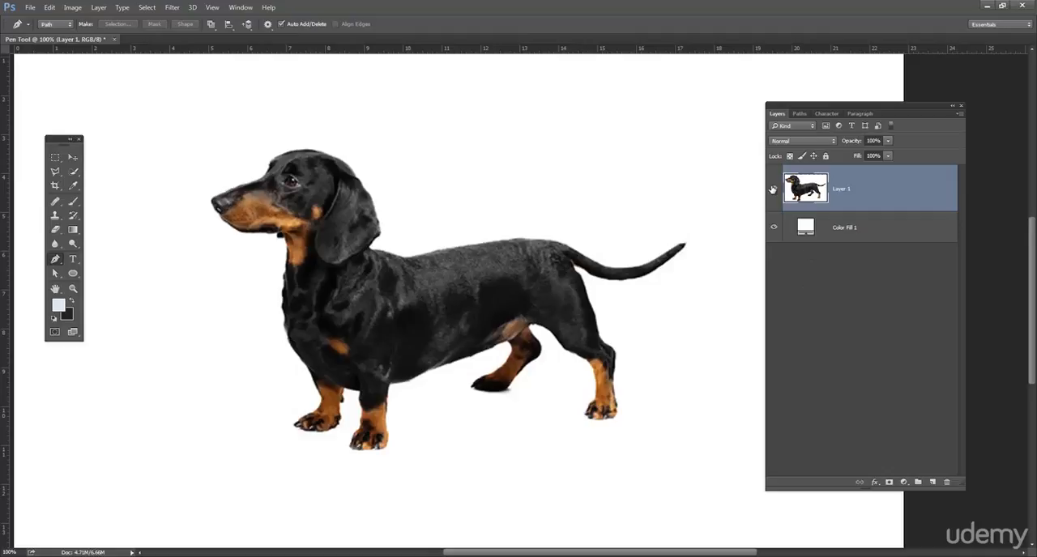
Step: Hide Layer 1 with the dachshund so that only the white fill layer shows
click(774, 188)
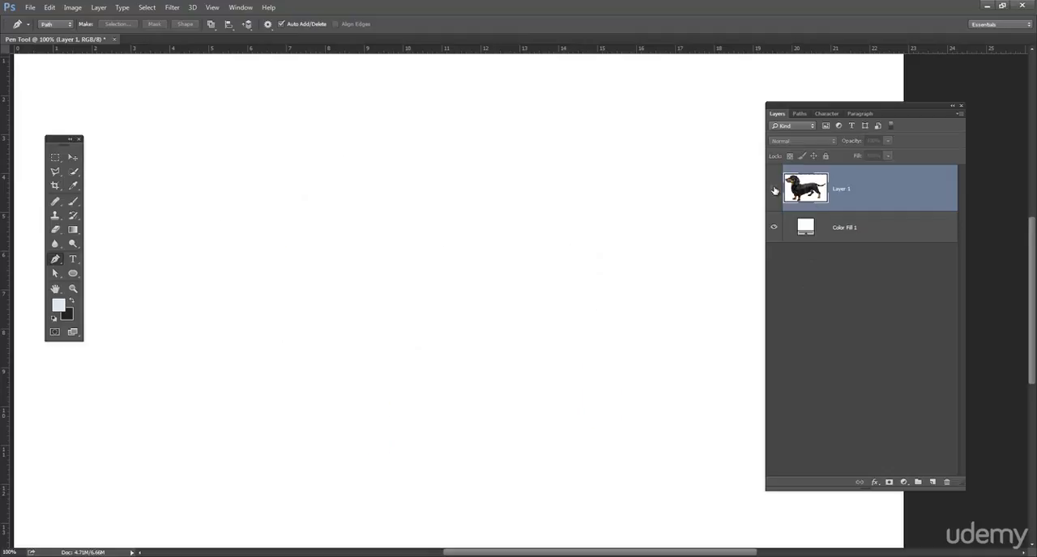
click(58, 278)
click(58, 262)
click(57, 277)
click(58, 262)
click(57, 277)
click(58, 261)
click(57, 277)
click(58, 259)
right_click(54, 263)
click(95, 257)
click(56, 275)
right_click(57, 276)
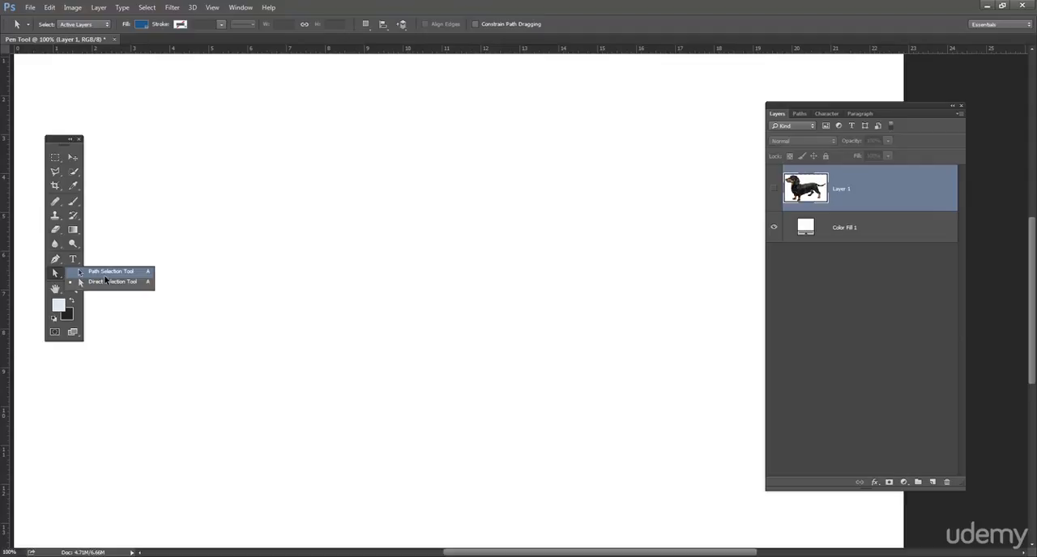
click(106, 281)
Step: Draw a closed straight-sided path of 20 anchor points with the Pen tool, giving it an arched top and a jagged underside
click(55, 261)
click(54, 261)
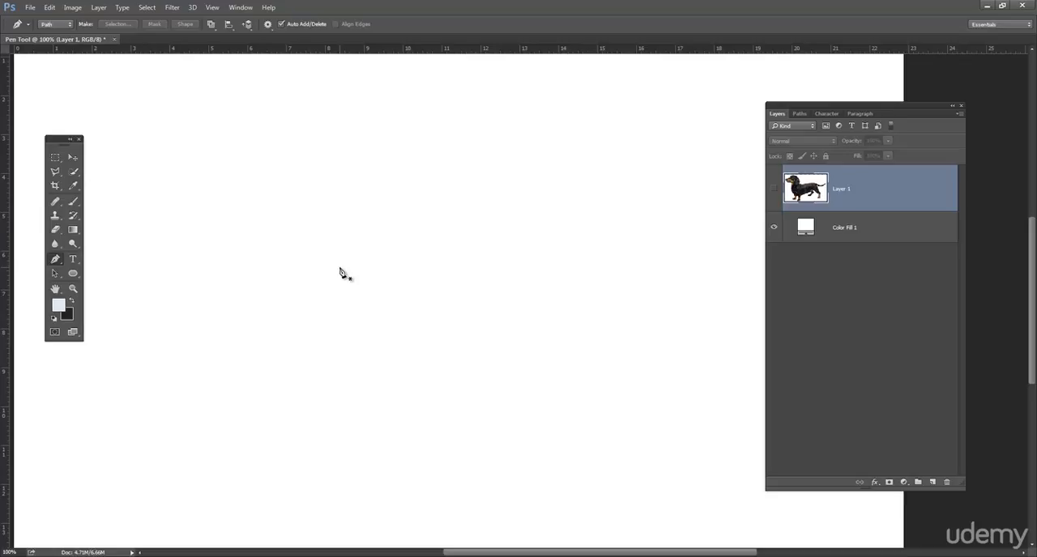
click(189, 265)
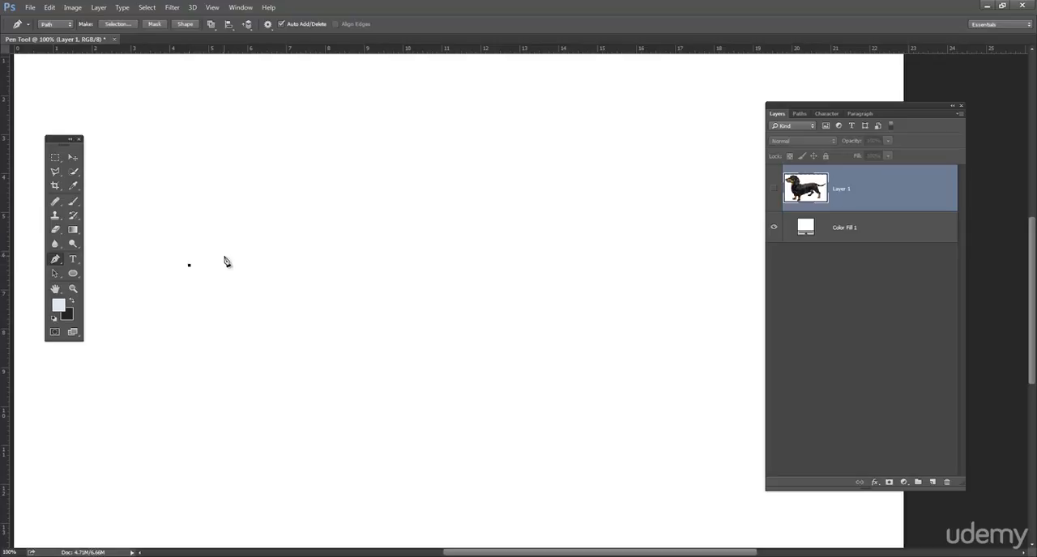
click(297, 175)
click(375, 171)
click(438, 187)
click(473, 204)
click(489, 231)
click(474, 259)
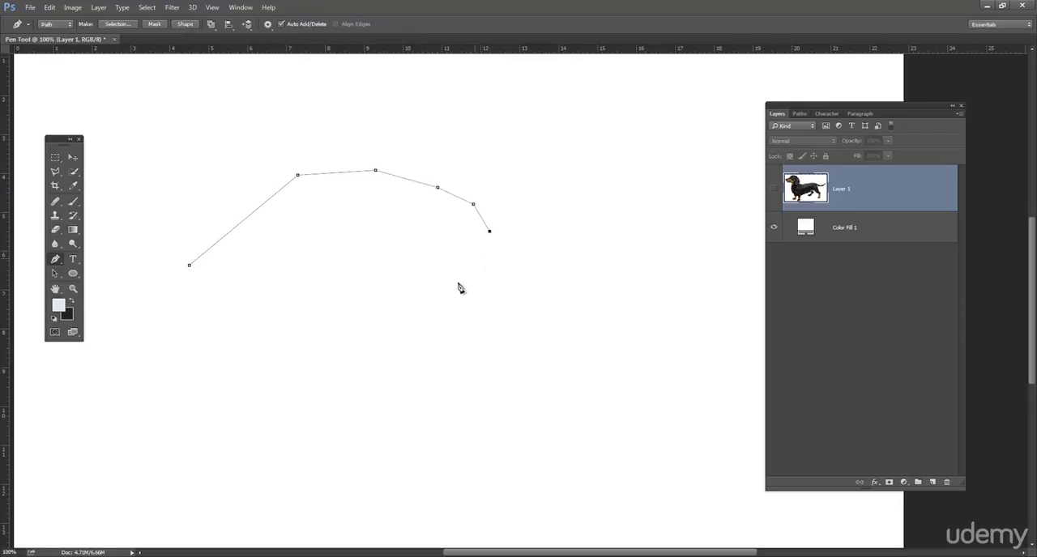
click(454, 289)
click(424, 330)
click(410, 285)
click(396, 240)
click(367, 246)
click(350, 282)
click(325, 311)
click(318, 341)
click(266, 348)
click(253, 321)
click(234, 290)
click(202, 294)
click(186, 330)
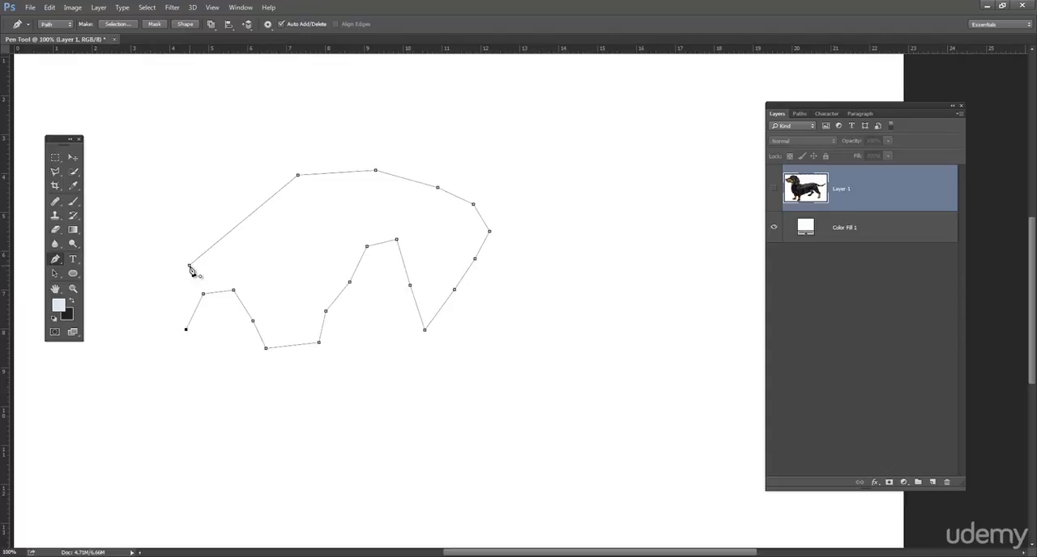
click(190, 267)
Step: Reposition the whole polygon path slightly down and to the right with the Path Selection tool
drag(56, 277, 97, 275)
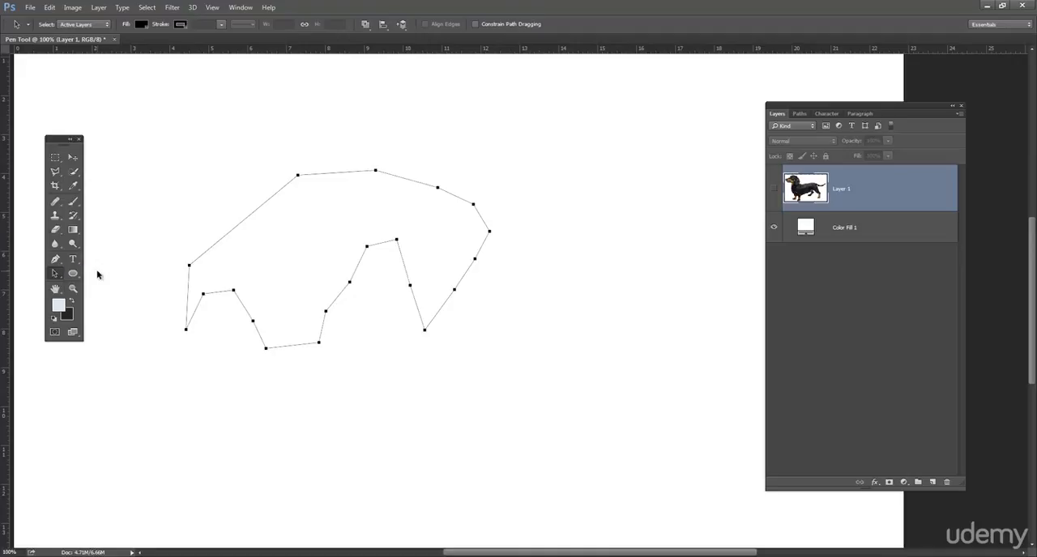
click(162, 251)
drag(213, 245, 303, 227)
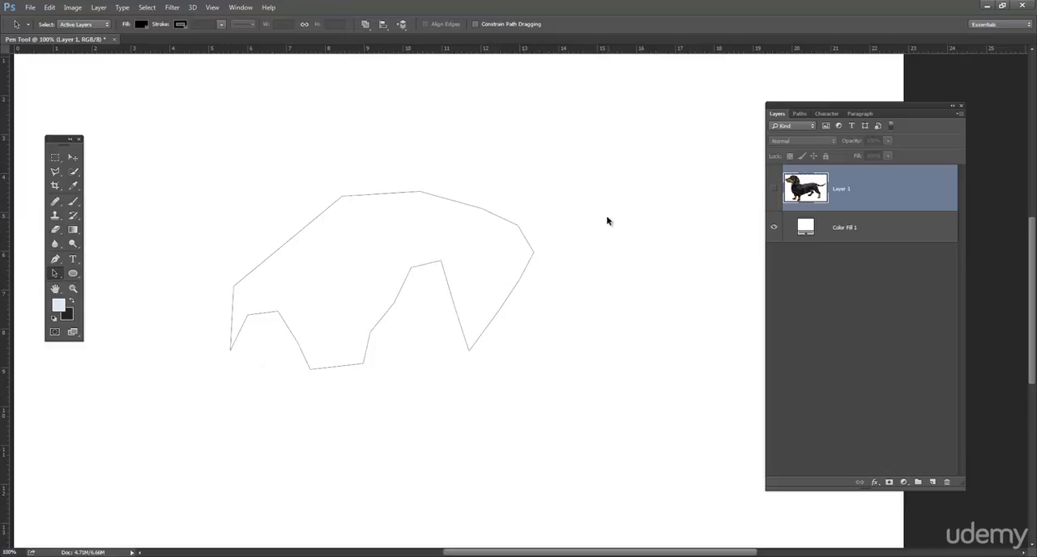
drag(500, 219, 431, 223)
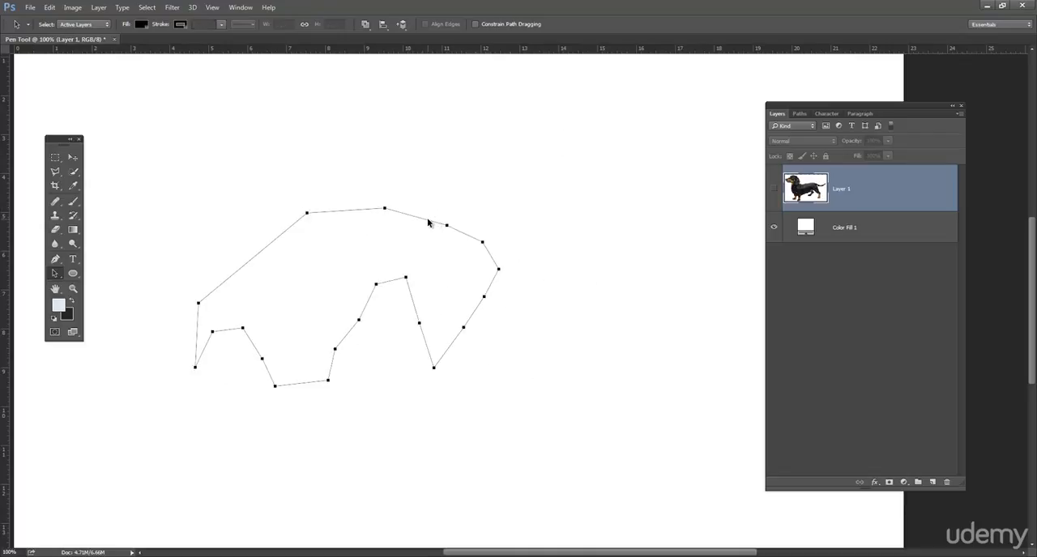
drag(334, 213, 375, 213)
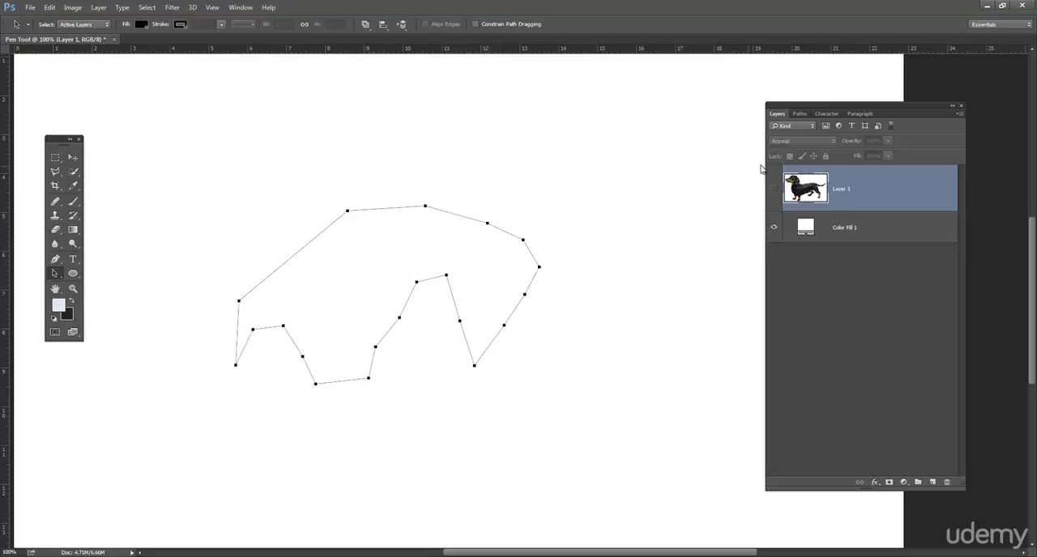
Step: Save the work path under the name "random path"
click(800, 114)
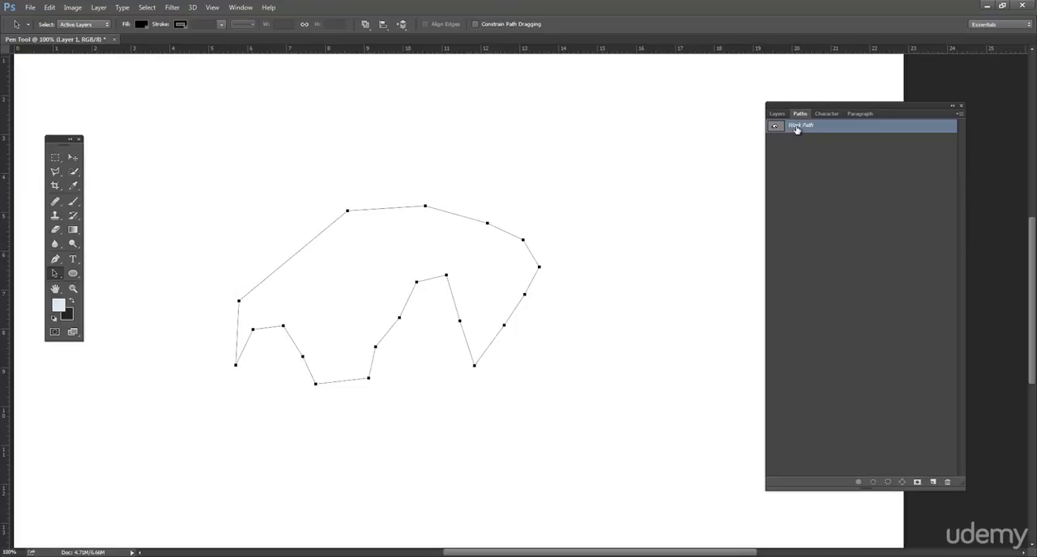
double_click(799, 126)
text(random path)
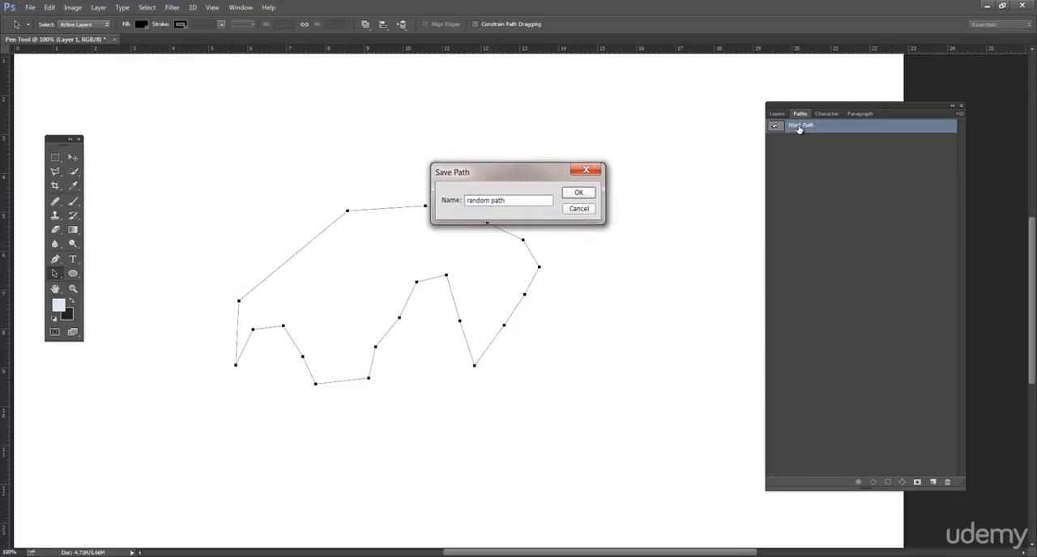
key(Return)
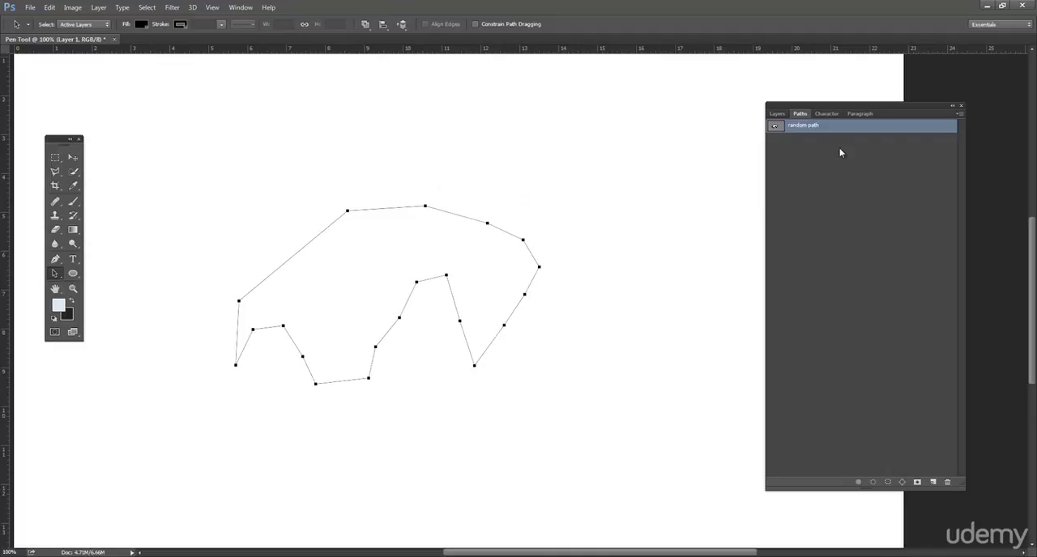
Step: Separate the Paths, Character and Paragraph panels from the Layers group and close all three
click(827, 115)
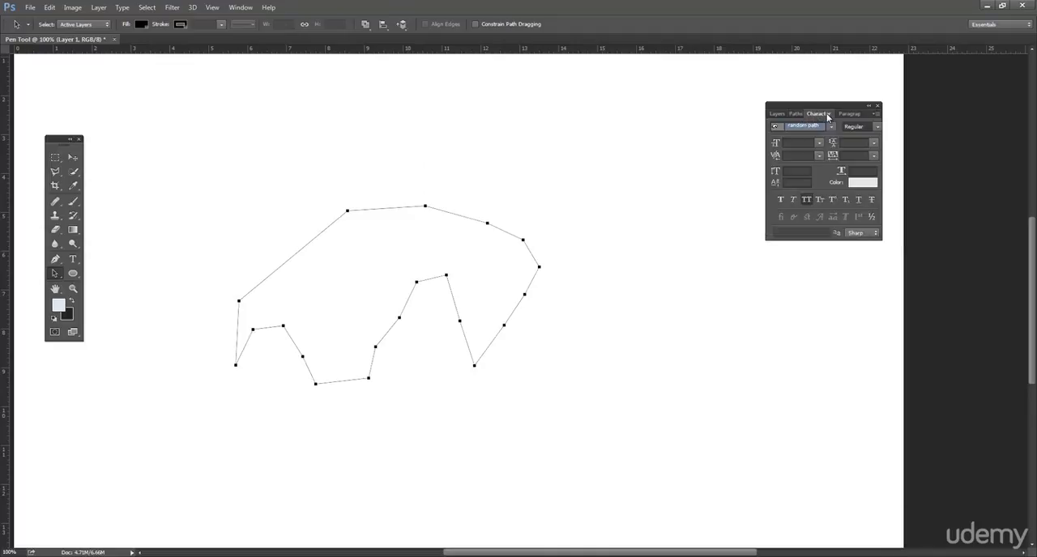
click(798, 113)
drag(798, 113, 497, 128)
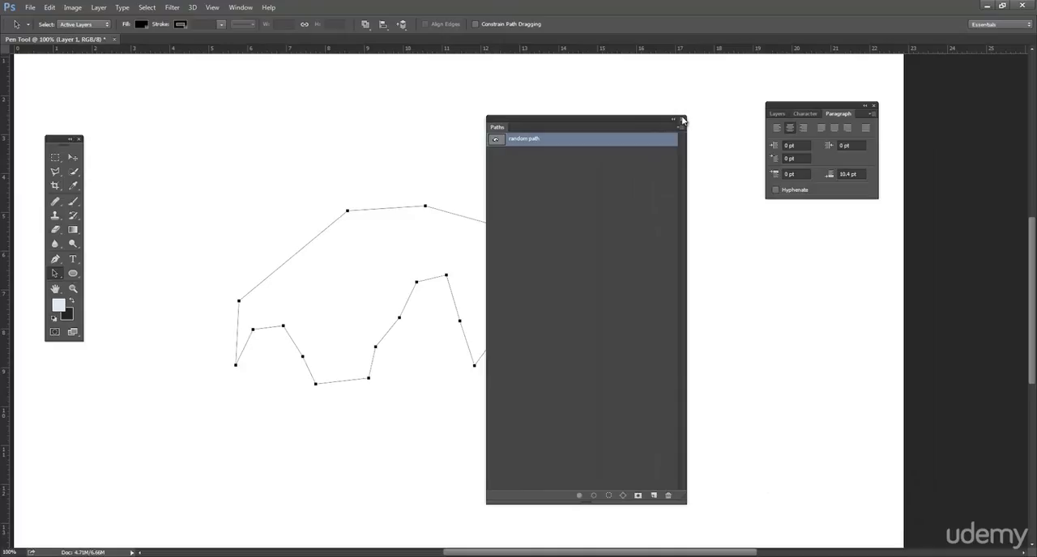
click(682, 120)
drag(806, 112, 730, 144)
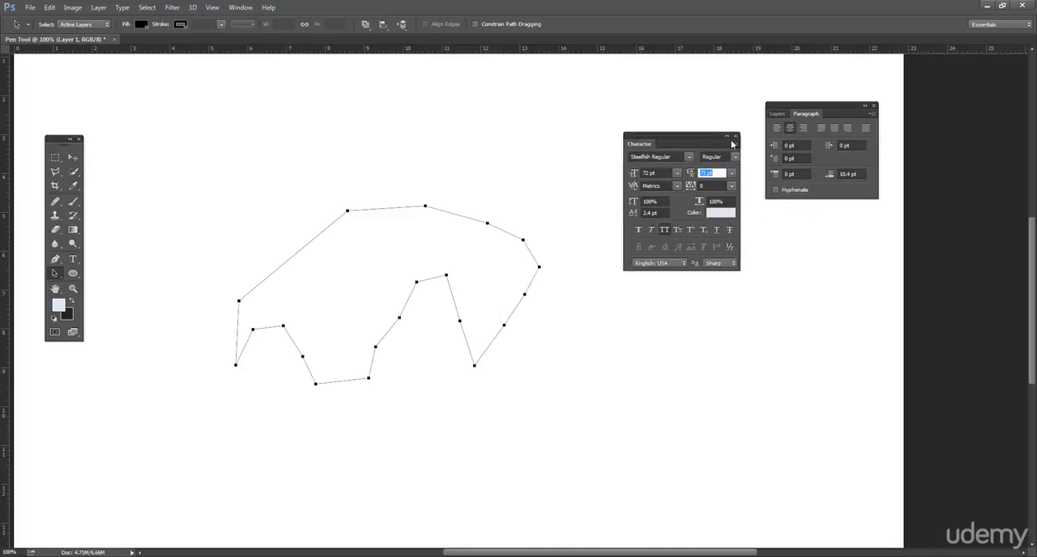
click(735, 136)
drag(810, 115, 651, 159)
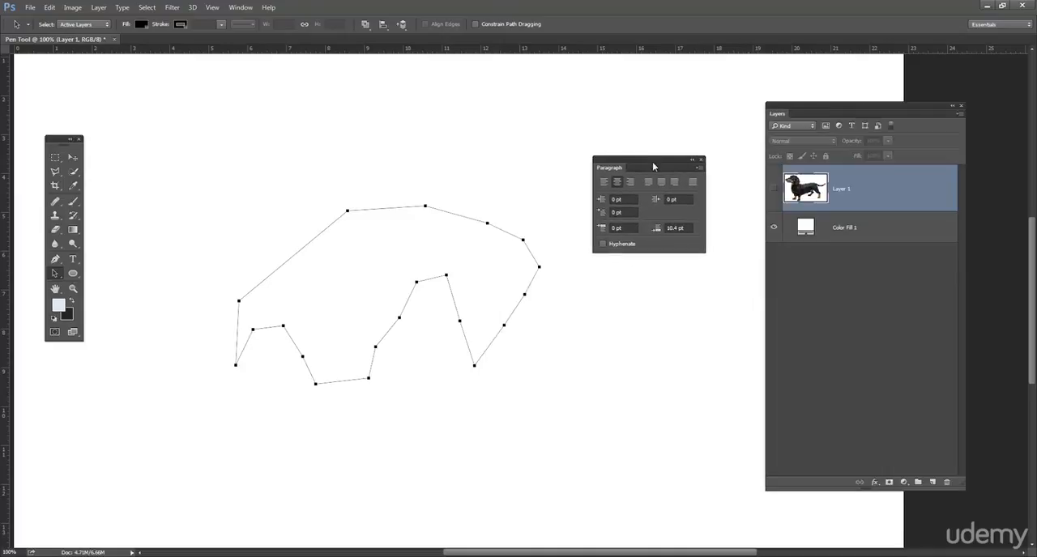
click(701, 160)
Step: Reopen the Paths panel and group it with the Layers panel
drag(830, 105, 775, 106)
drag(57, 141, 55, 187)
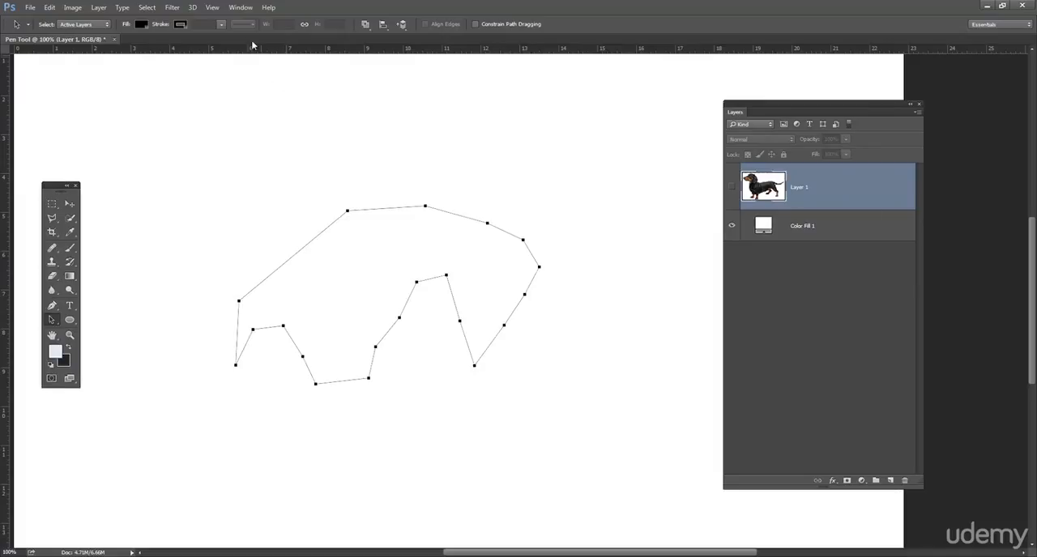
click(240, 8)
click(278, 268)
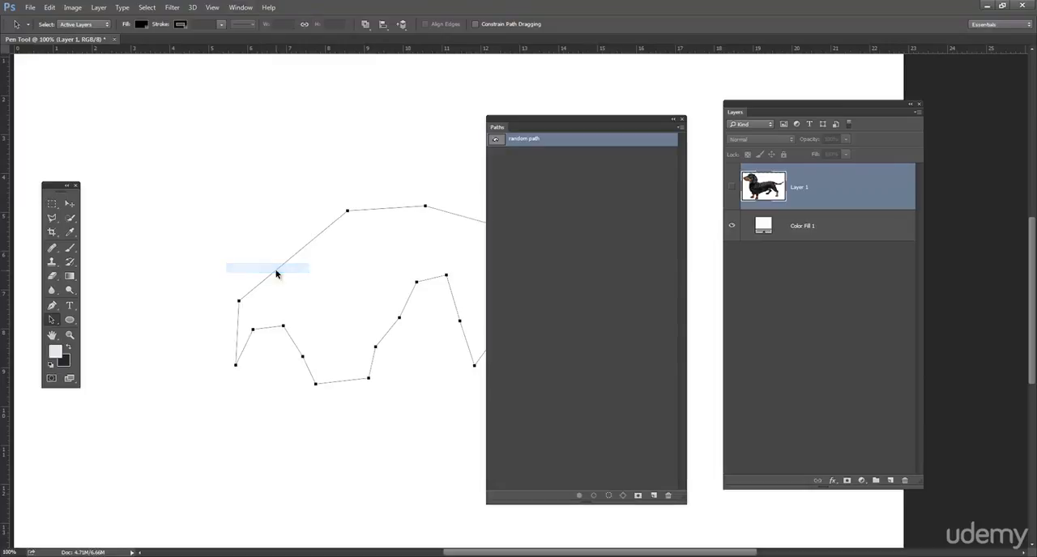
drag(547, 120, 576, 111)
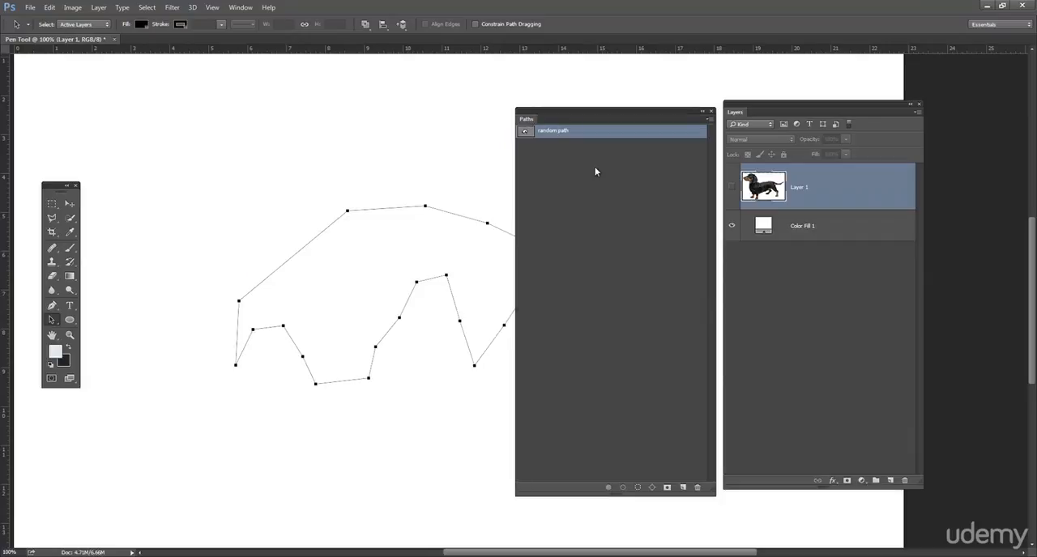
drag(527, 121, 774, 111)
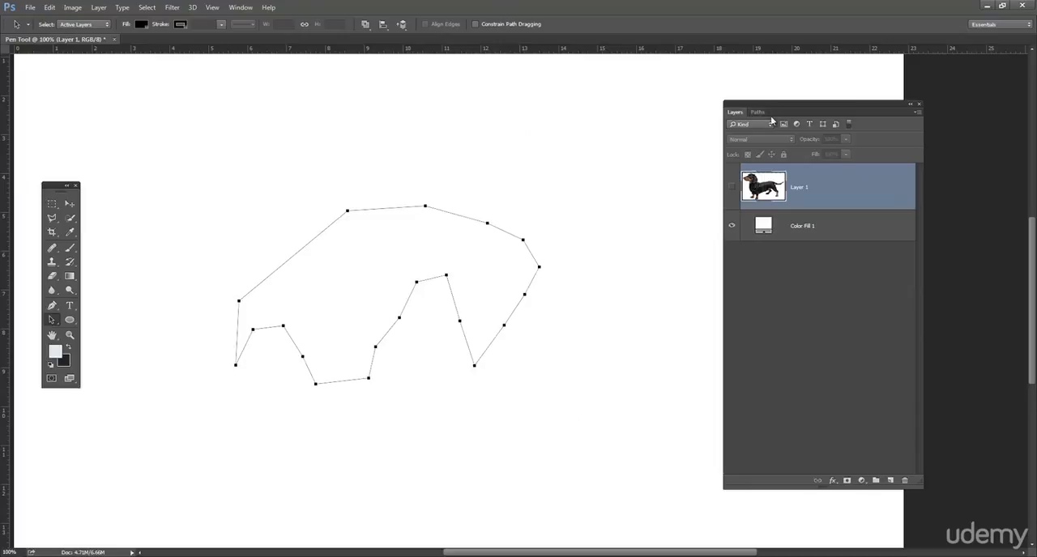
Step: Shorten the combined Layers and Paths panel group and move it clear of the path, with Paths in front
click(759, 111)
click(735, 112)
click(759, 112)
mouse_move(774, 105)
mouse_down()
mouse_move(692, 120)
mouse_move(461, 123)
mouse_move(619, 138)
mouse_move(740, 106)
mouse_move(807, 105)
mouse_move(783, 113)
mouse_up()
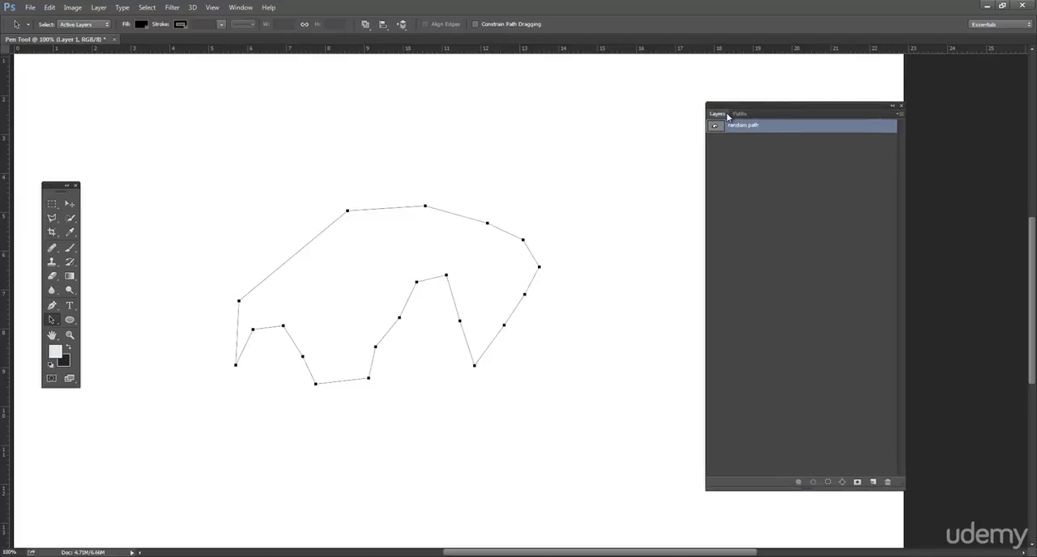
click(726, 115)
click(740, 115)
drag(904, 489, 902, 333)
drag(816, 112, 885, 154)
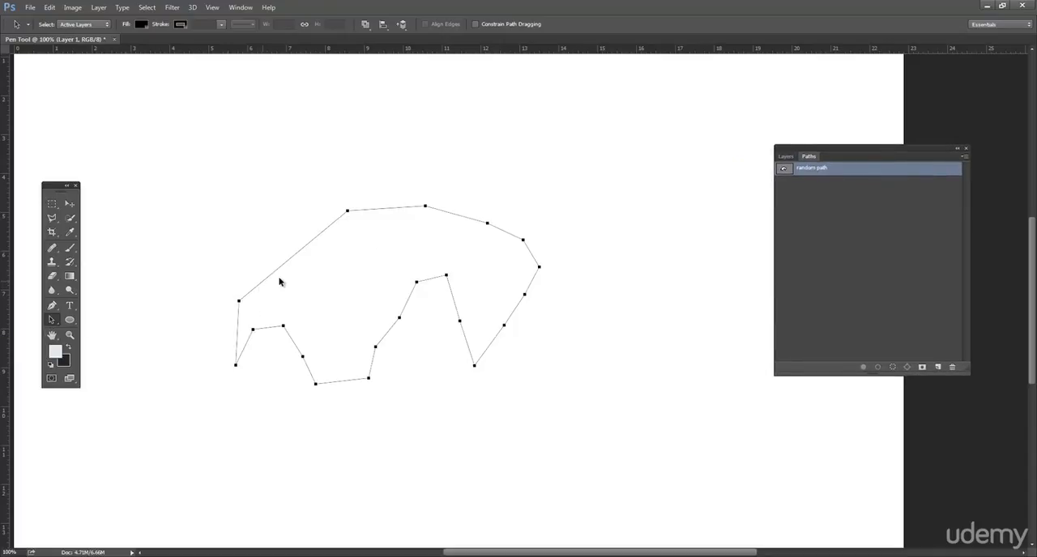
Step: Delete the polygon shape from the saved random path
drag(275, 277, 296, 272)
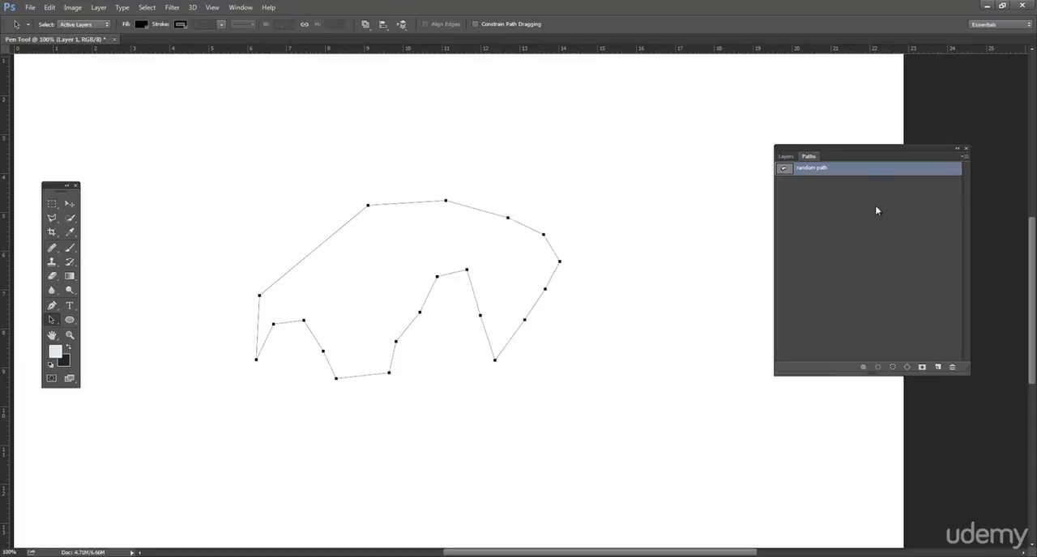
key(Delete)
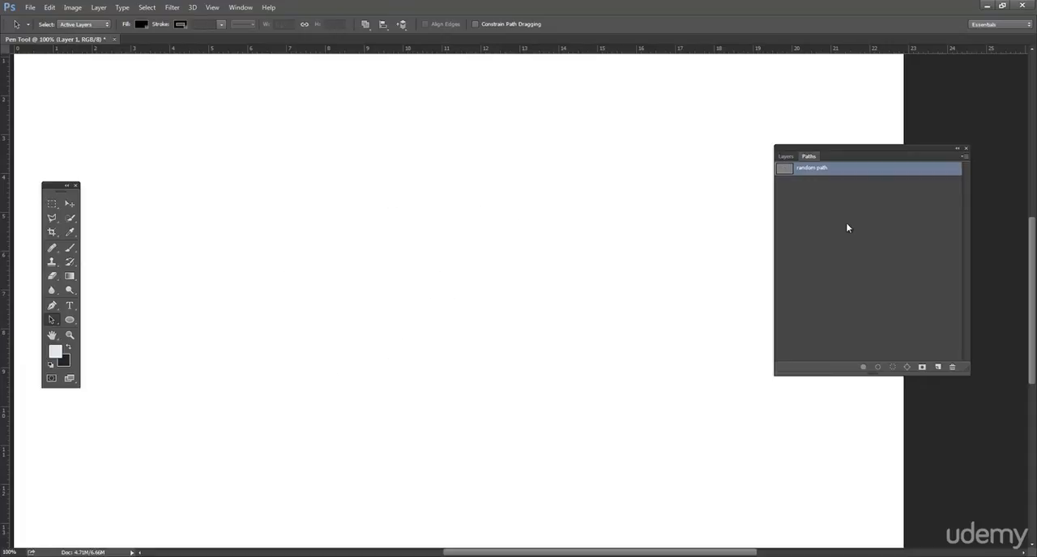
Step: Draw a closed leaf-shaped path with the Pen tool, using a corner point at lower left and smooth points at the top and lower right
click(50, 307)
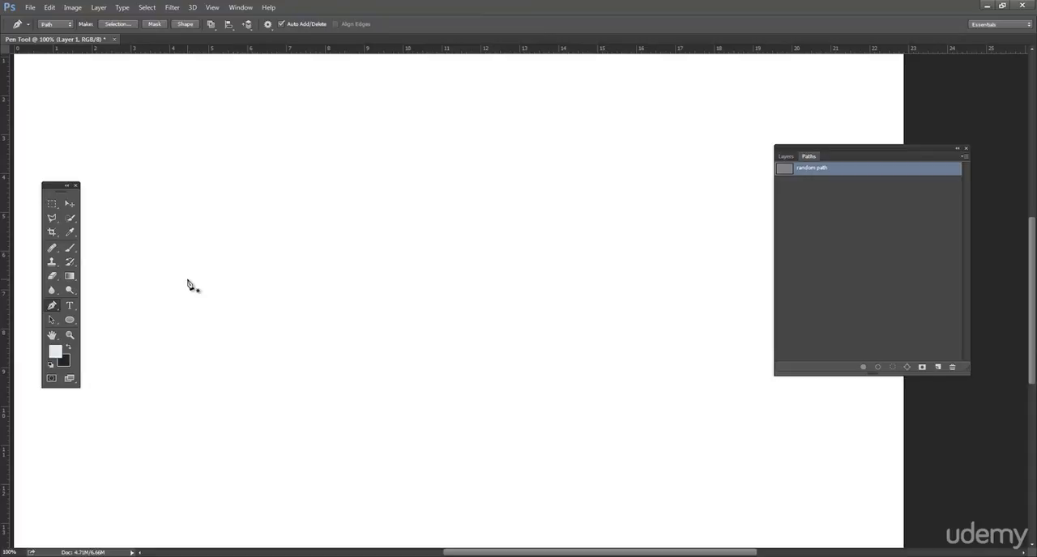
click(152, 311)
click(312, 189)
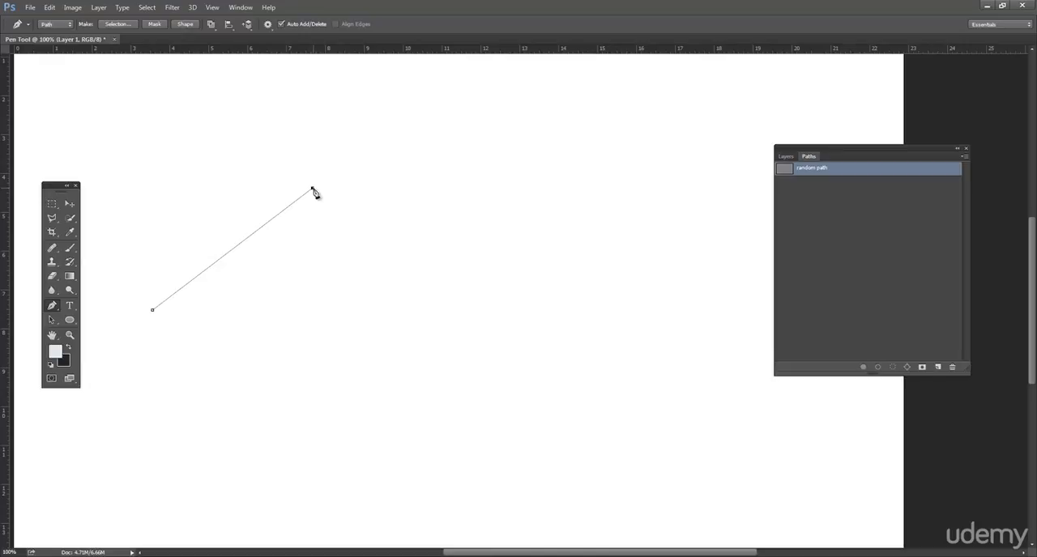
drag(313, 189, 262, 145)
drag(398, 149, 454, 190)
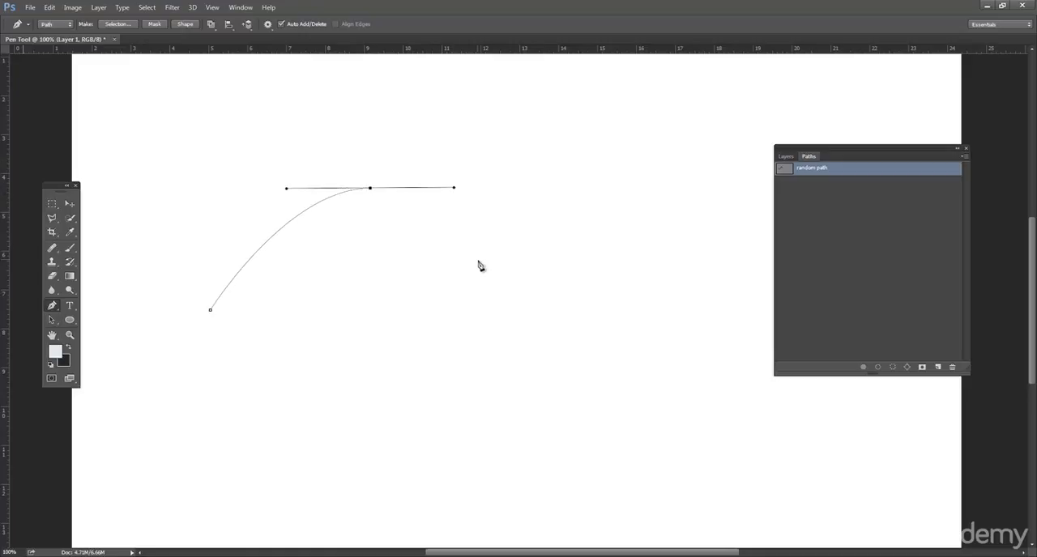
drag(491, 307, 368, 363)
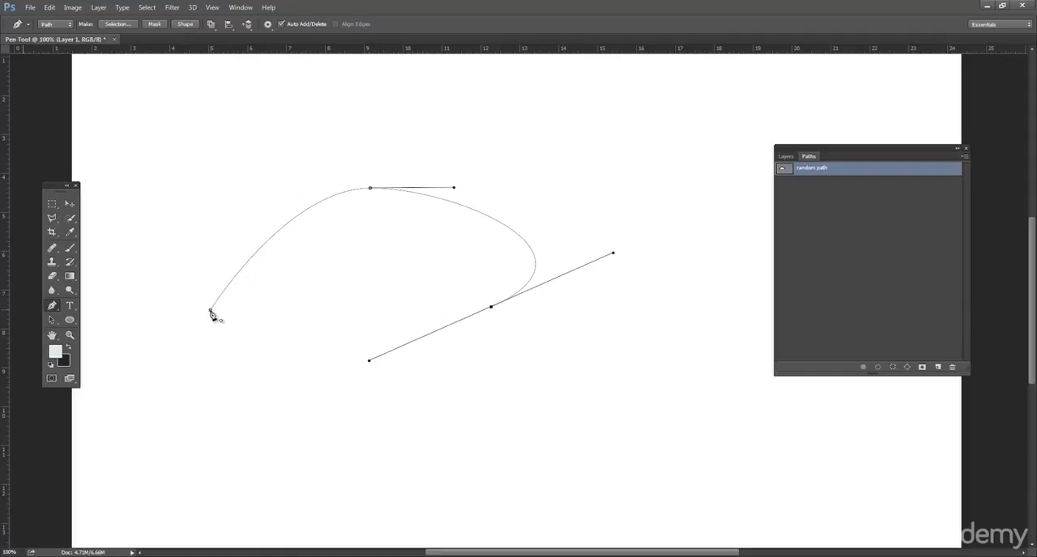
click(210, 312)
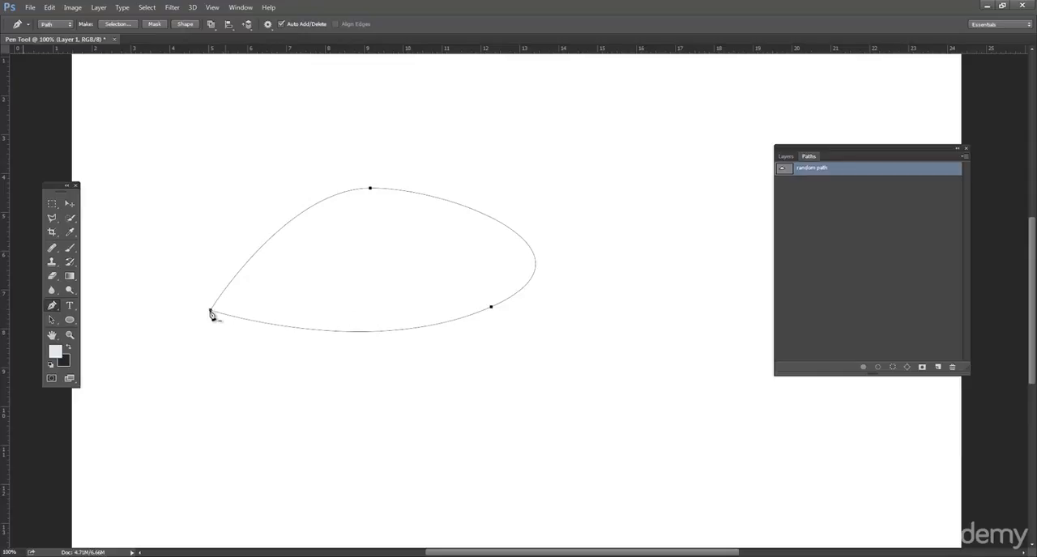
Step: Shorten the upper direction handle of the curved path's lower-right anchor point with the Direct Selection tool
click(58, 321)
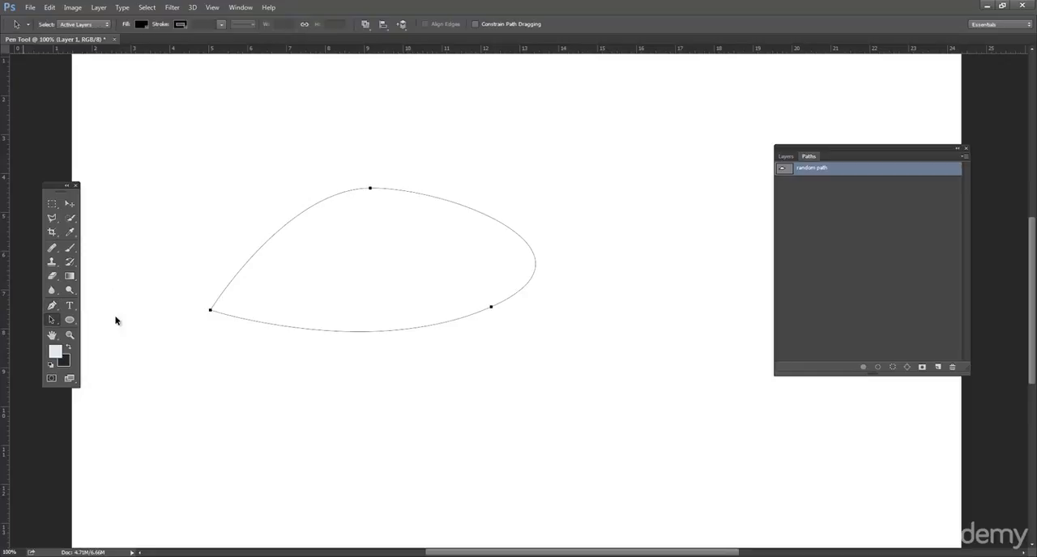
click(52, 307)
click(54, 319)
right_click(54, 319)
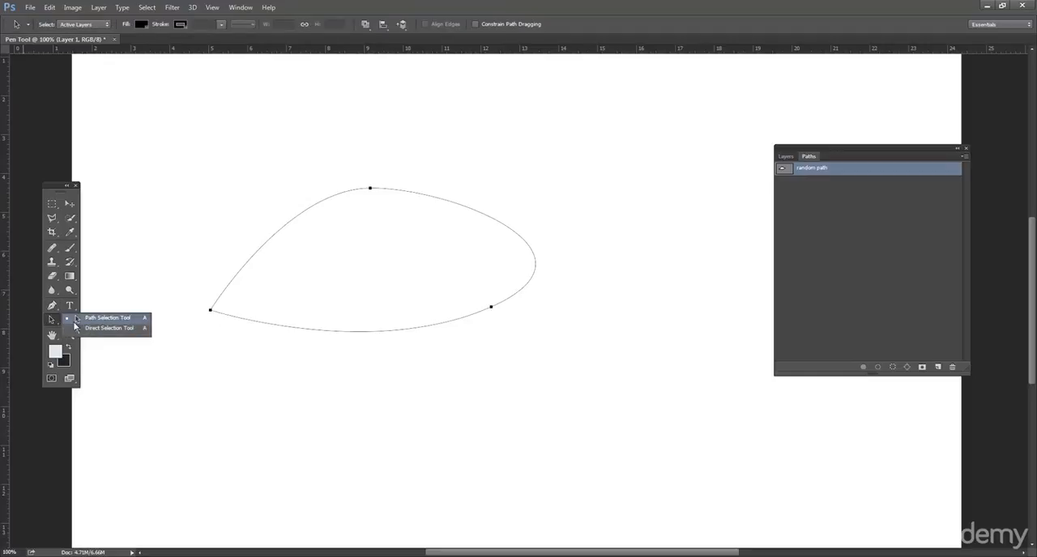
click(73, 328)
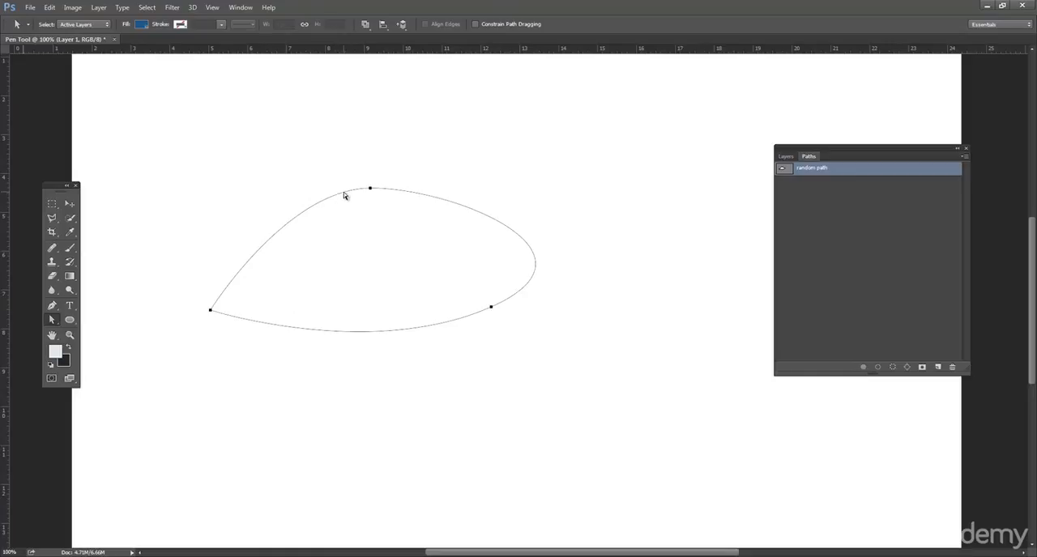
click(371, 189)
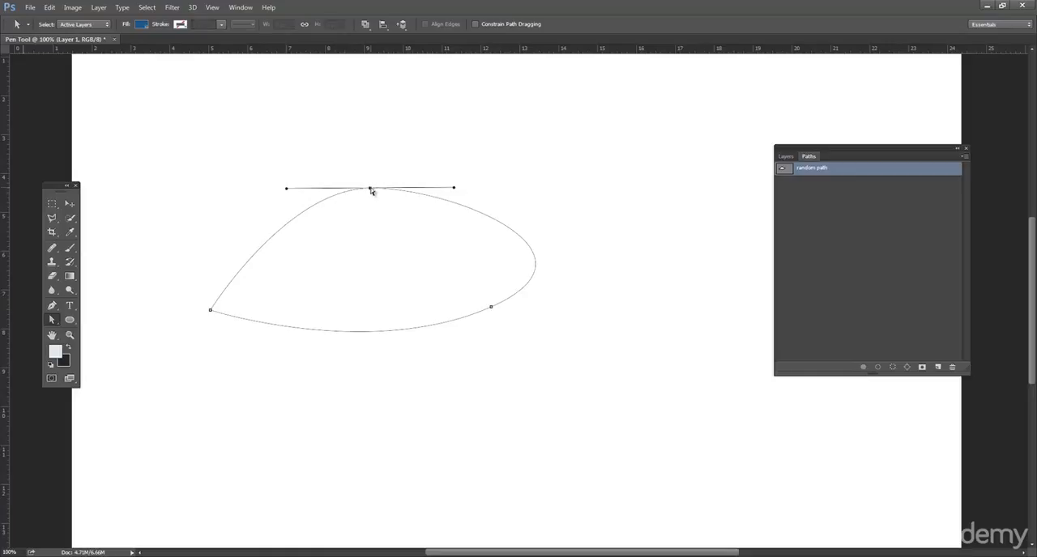
click(491, 308)
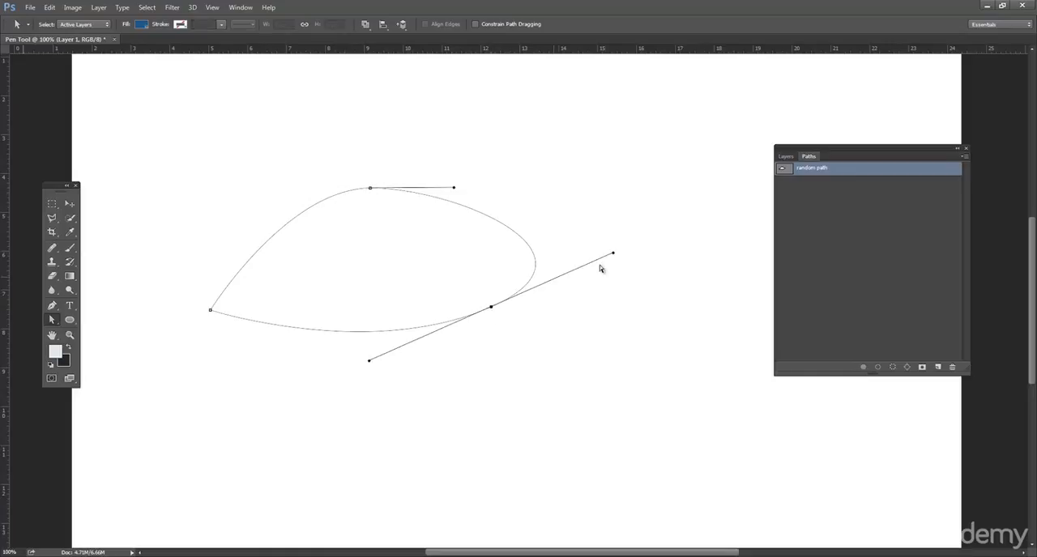
drag(614, 257, 591, 264)
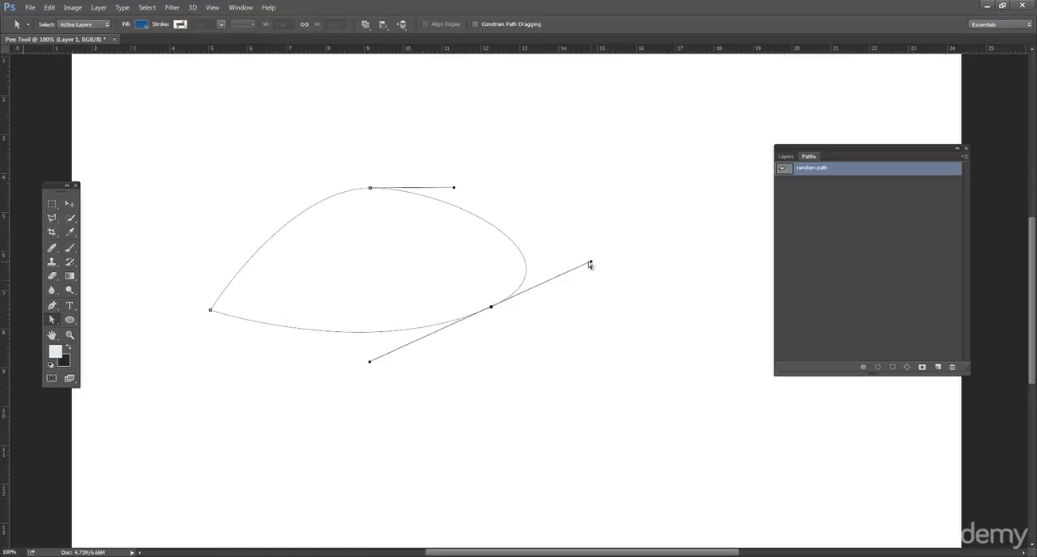
Step: Move the whole leaf-shaped path right and slightly down with the Path Selection tool
click(53, 320)
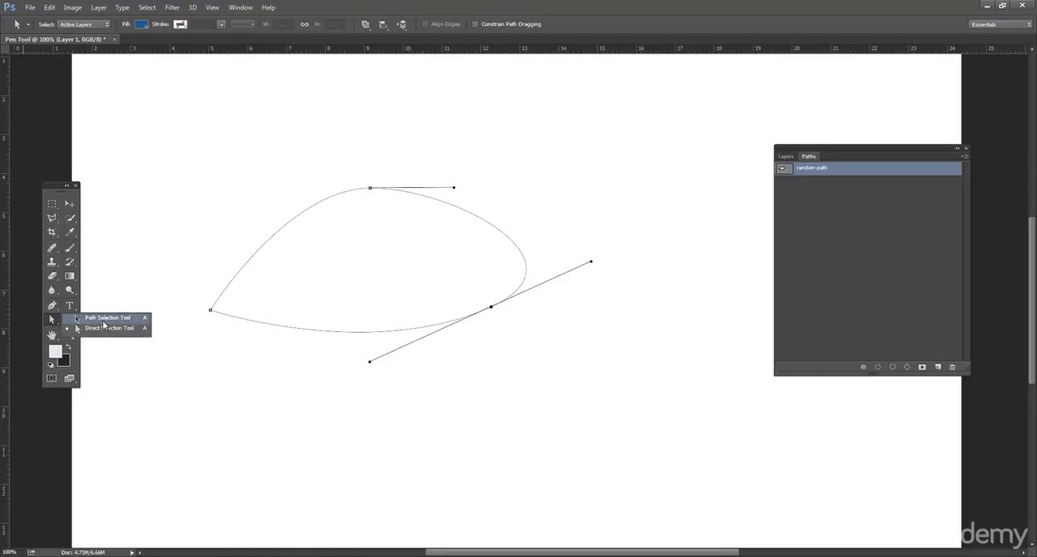
click(106, 319)
click(247, 256)
drag(265, 246, 364, 297)
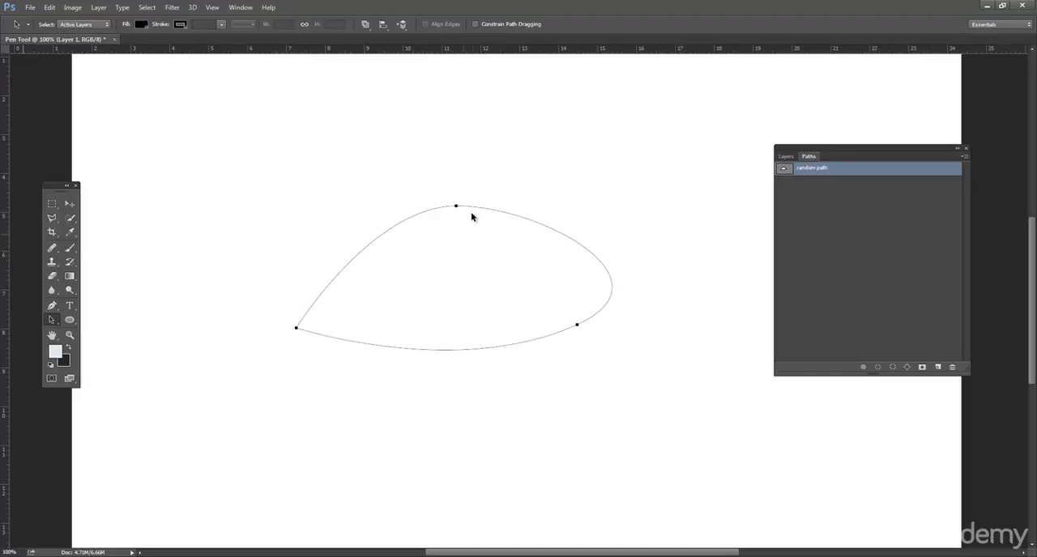
Step: Move the path's top anchor point up and to the left with the Direct Selection tool and shorten its right direction handle
click(53, 320)
click(106, 332)
click(472, 210)
click(466, 240)
click(461, 209)
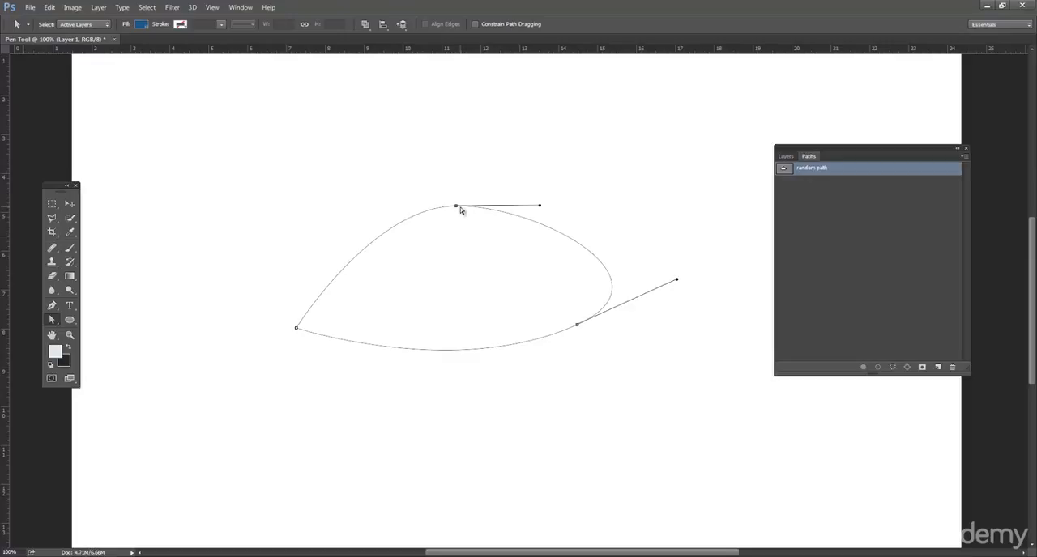
drag(457, 209, 443, 188)
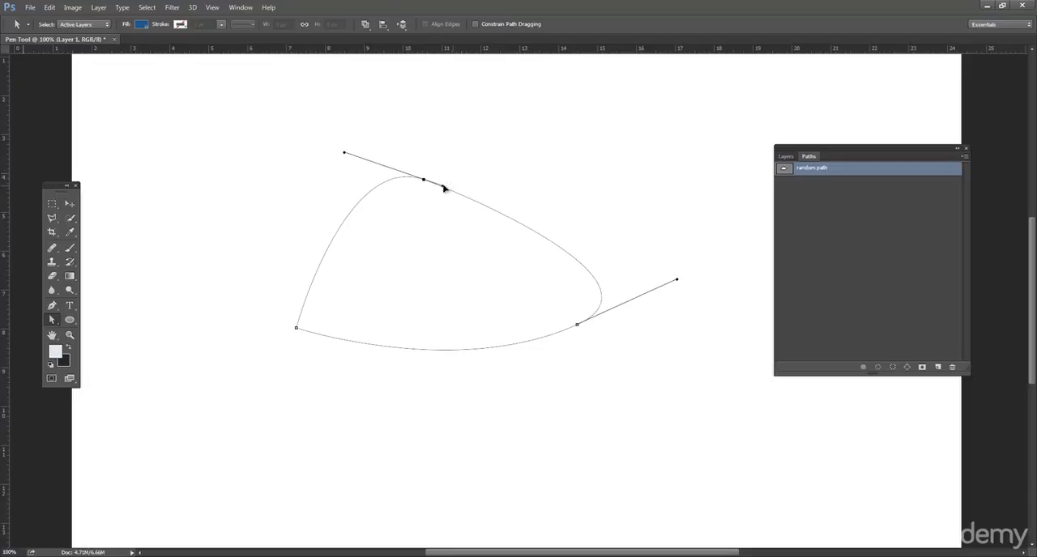
Step: Lengthen both direction handles of the top anchor point into a long, nearly horizontal line to widen the curve
drag(344, 156, 162, 232)
drag(444, 178, 668, 181)
drag(238, 194, 181, 181)
click(432, 181)
drag(424, 182, 358, 180)
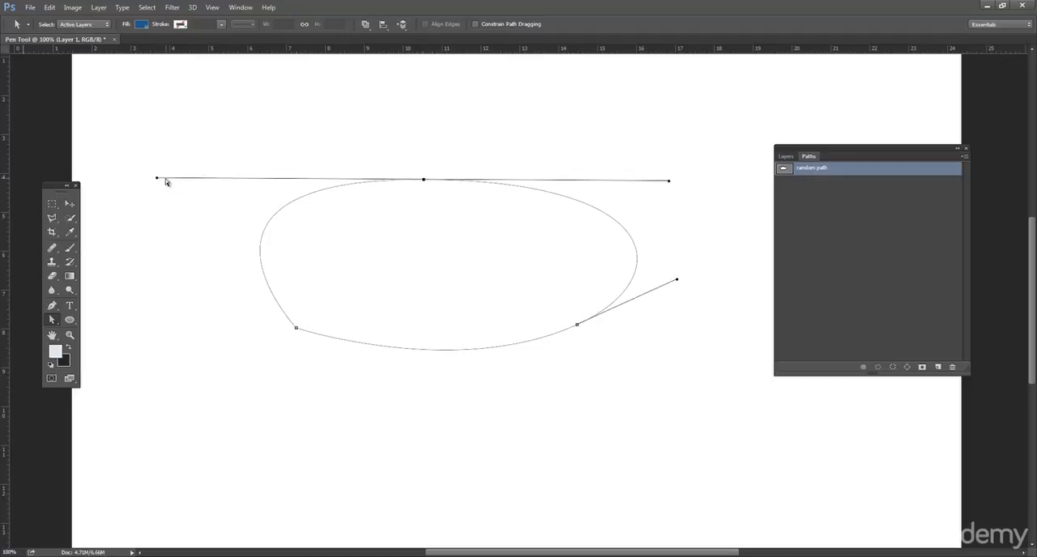
Step: Shorten the top anchor point's left handle, break it out of line with the right one, and adjust the angle of both
drag(159, 182, 333, 192)
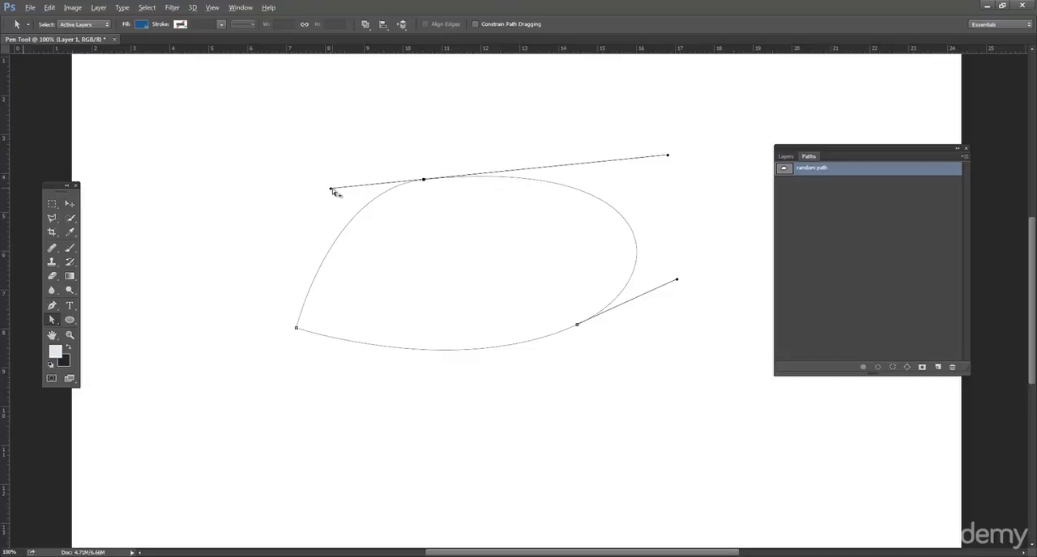
drag(330, 189, 286, 169)
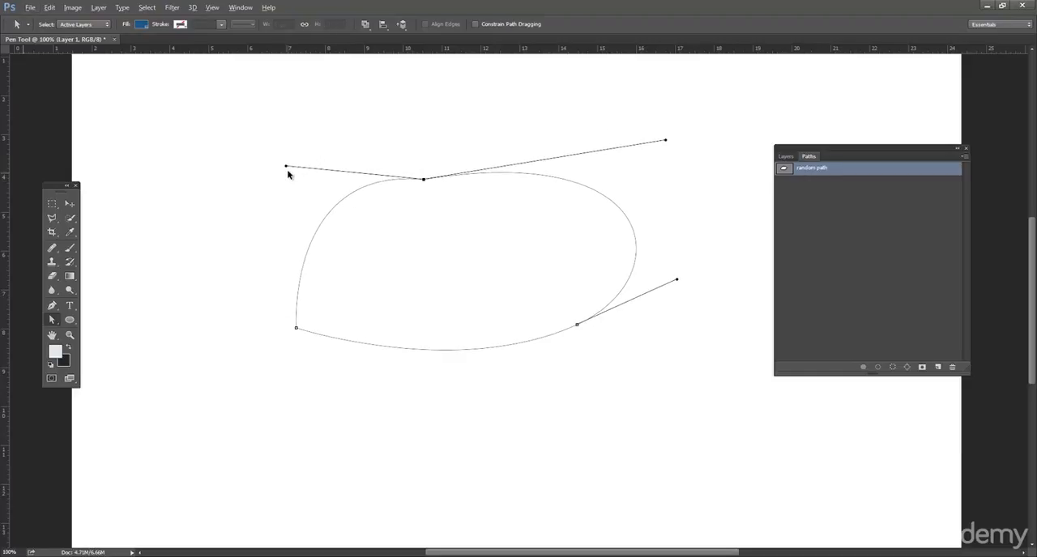
key(alt)
key(alt)
drag(286, 169, 298, 177)
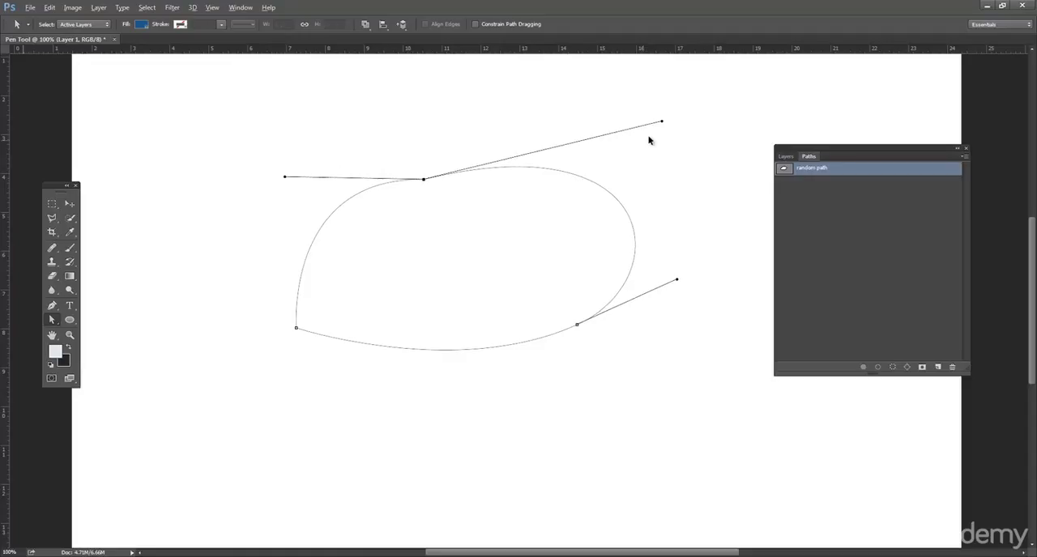
drag(661, 124, 661, 140)
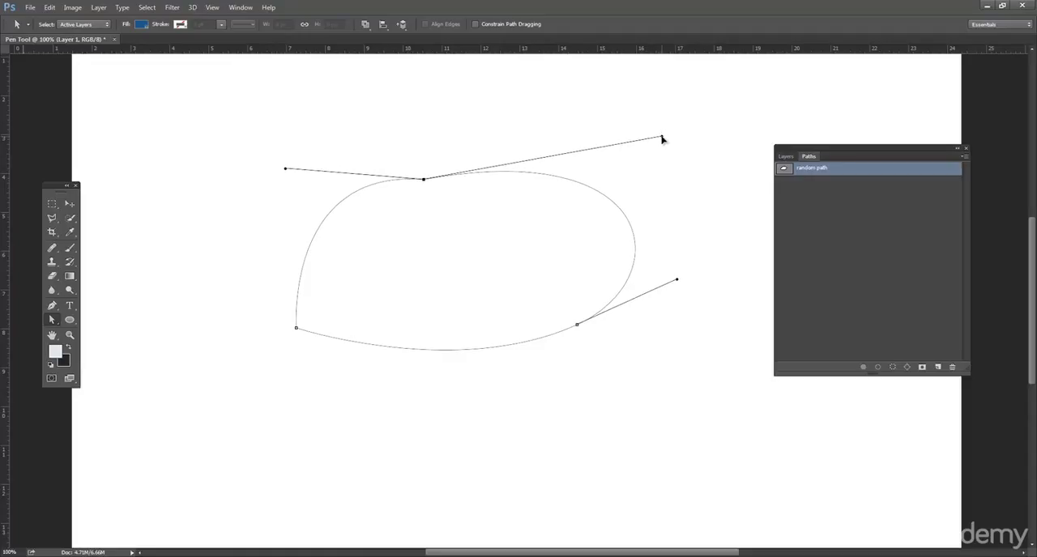
Step: Raise the top anchor point slightly with the Direct Selection tool and shorten its right direction handle
click(52, 321)
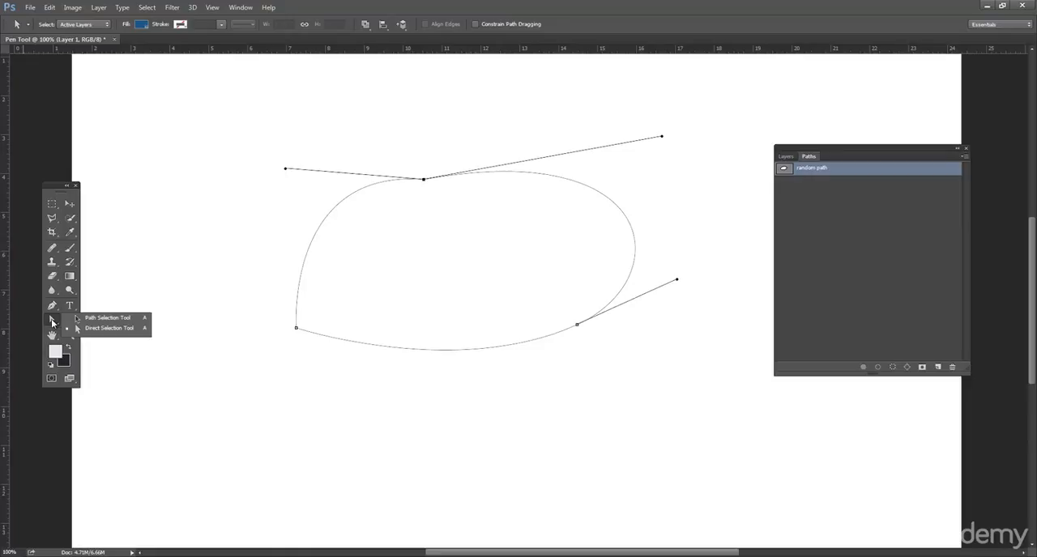
click(105, 329)
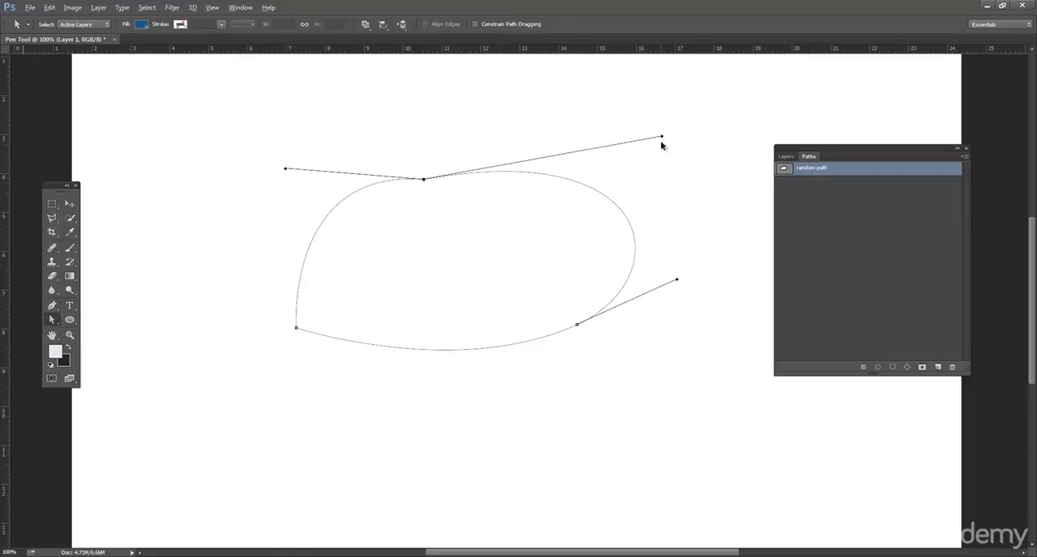
drag(662, 138, 664, 152)
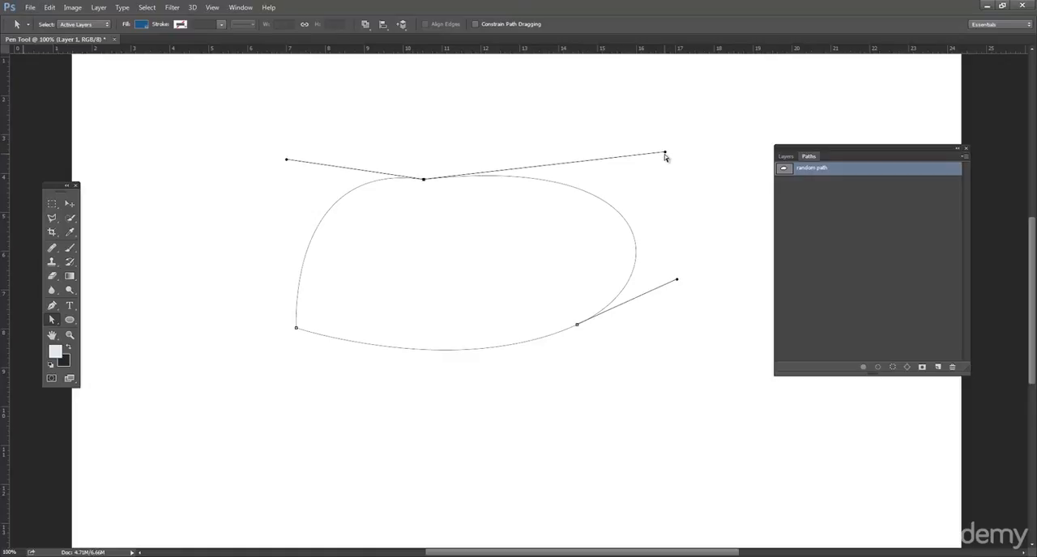
drag(424, 180, 429, 165)
drag(670, 137, 586, 138)
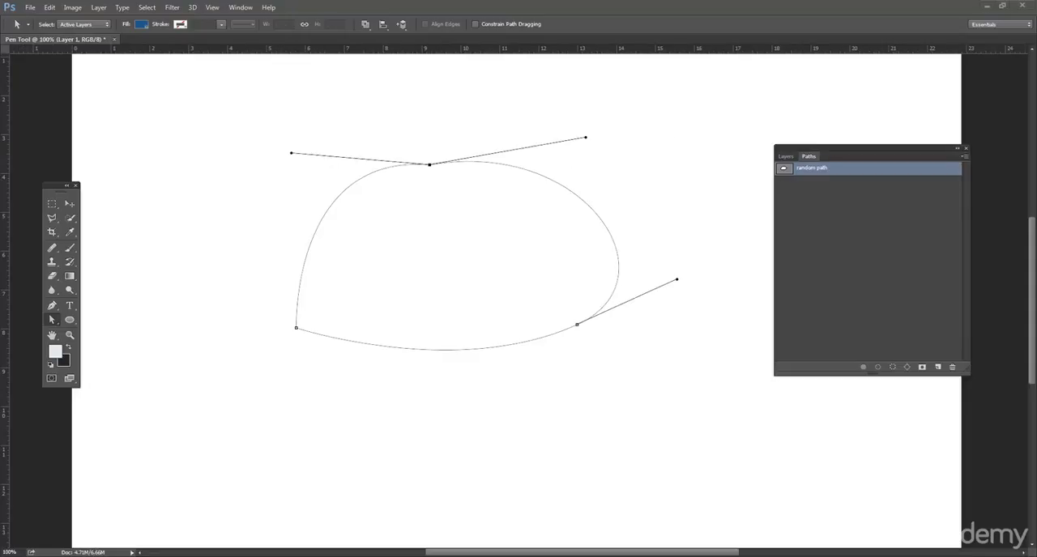
Step: Select the lower-right anchor point and reshape its curve by rotating its upper handle and setting its lower handle at a different angle
click(584, 159)
click(603, 311)
click(577, 326)
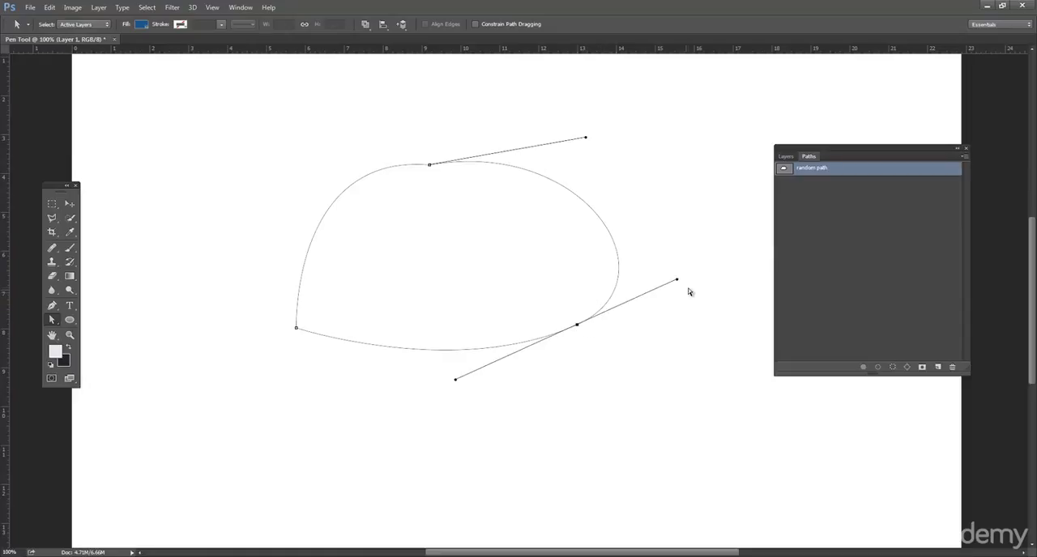
drag(678, 280, 658, 265)
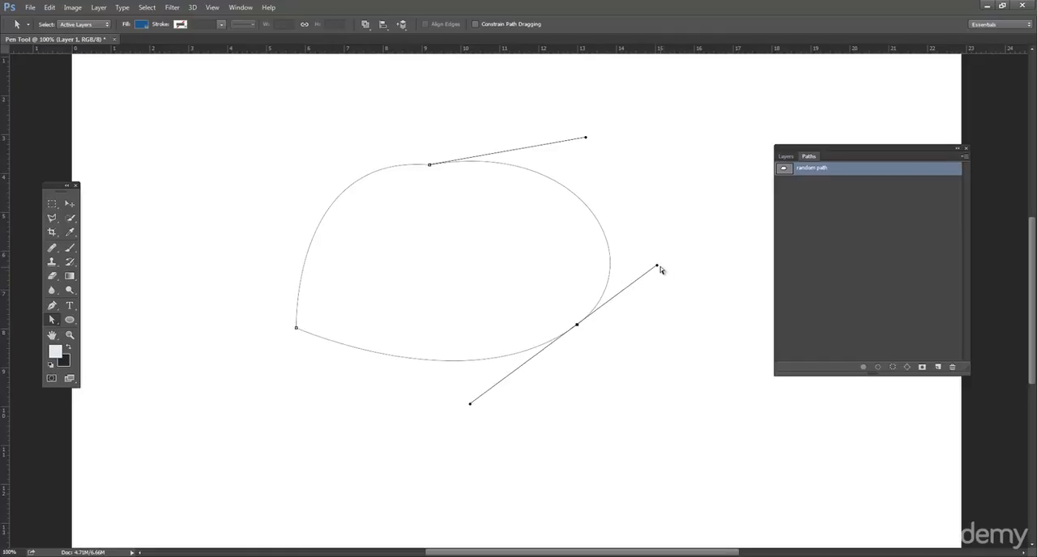
drag(657, 266, 613, 280)
drag(682, 314, 682, 311)
drag(470, 404, 501, 355)
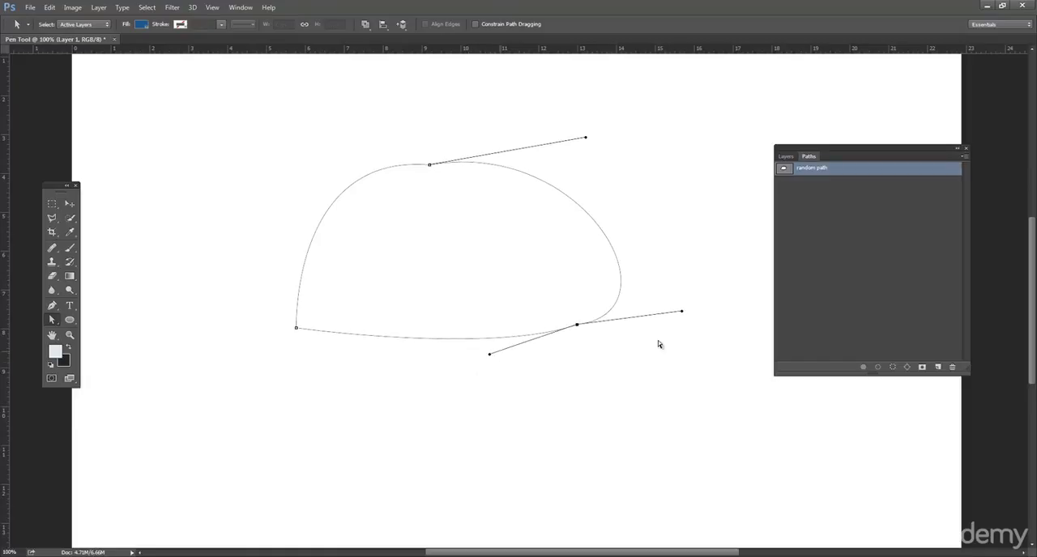
drag(682, 314, 646, 271)
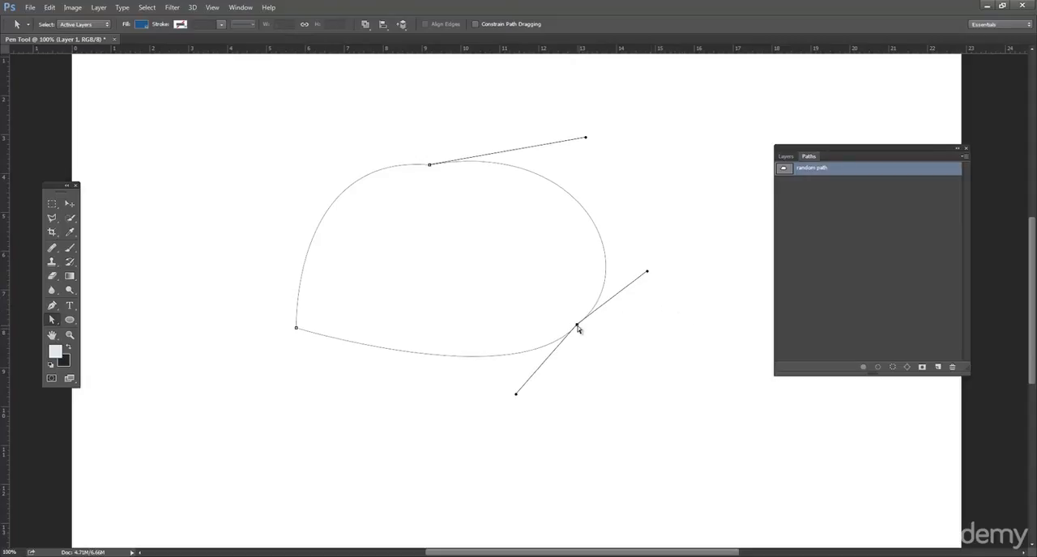
Step: Move the lower-right anchor point inward to the left and shorten its lower direction handle
drag(568, 322, 562, 320)
drag(502, 386, 501, 346)
drag(562, 318, 540, 333)
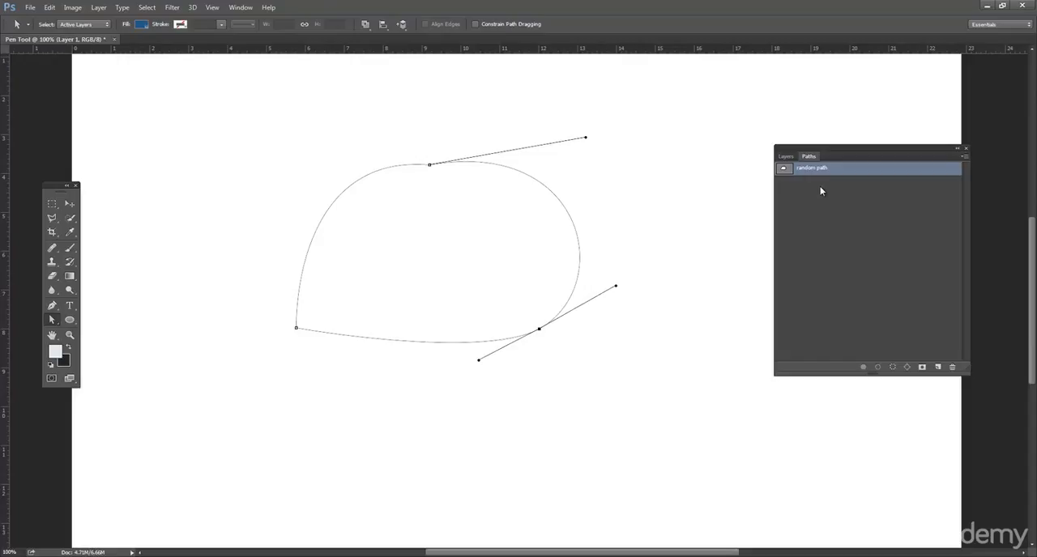
Step: Select the path's top anchor point, bring Layers to the front and move the panel group slightly left and up
click(400, 168)
click(450, 166)
click(785, 156)
drag(832, 145, 797, 140)
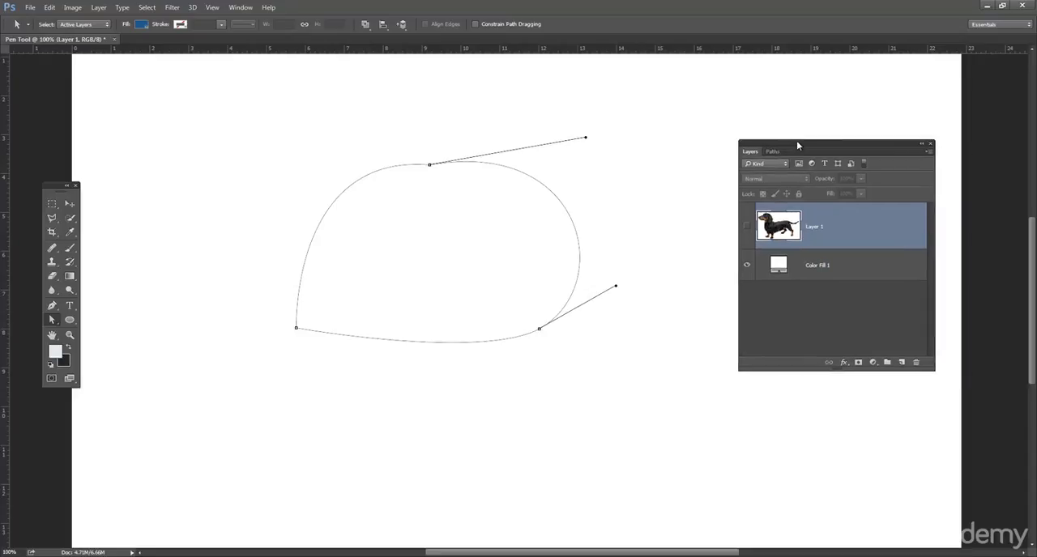
Step: Add a Solid Color fill layer from the active path using the color #dee8f0
click(872, 362)
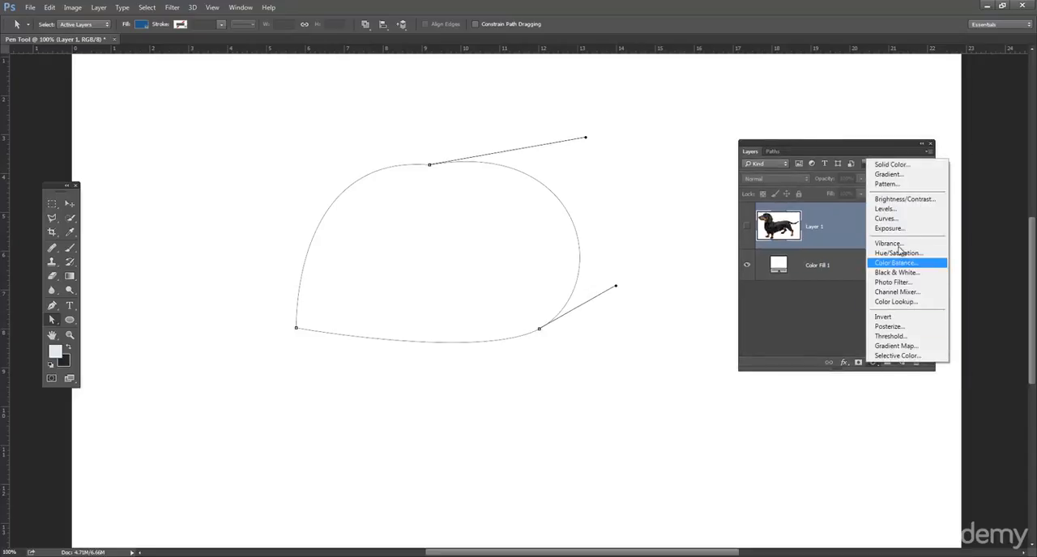
click(873, 363)
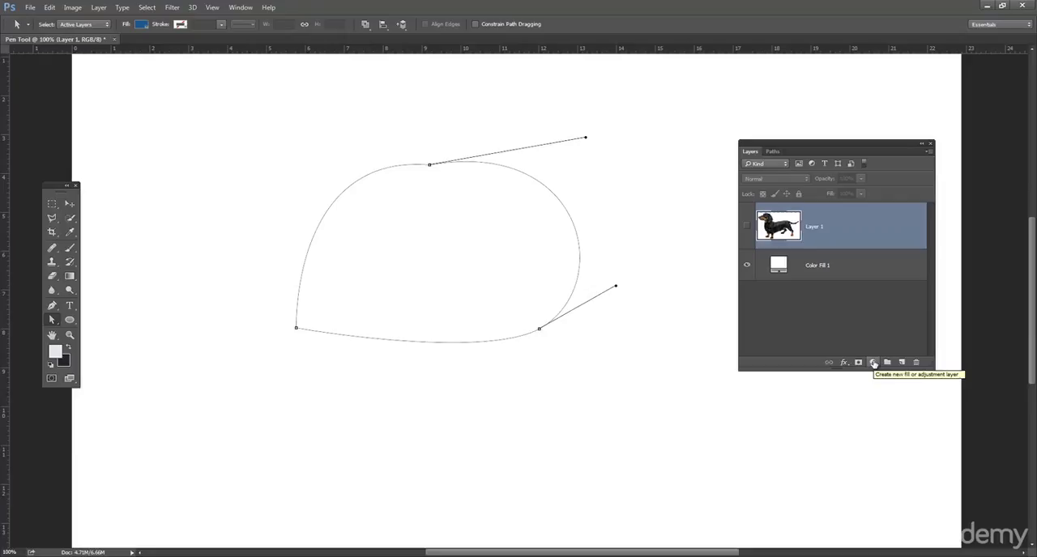
click(874, 363)
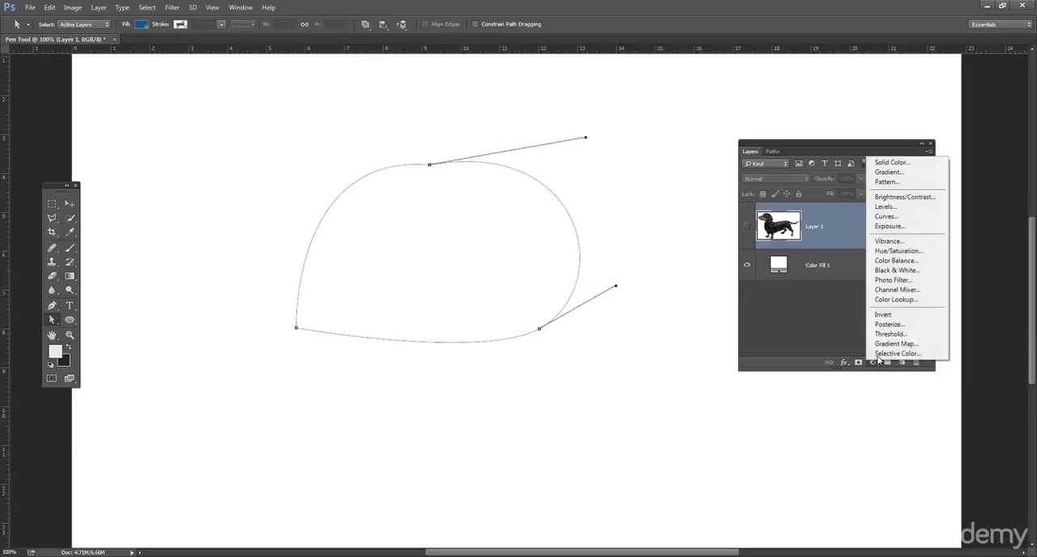
click(904, 165)
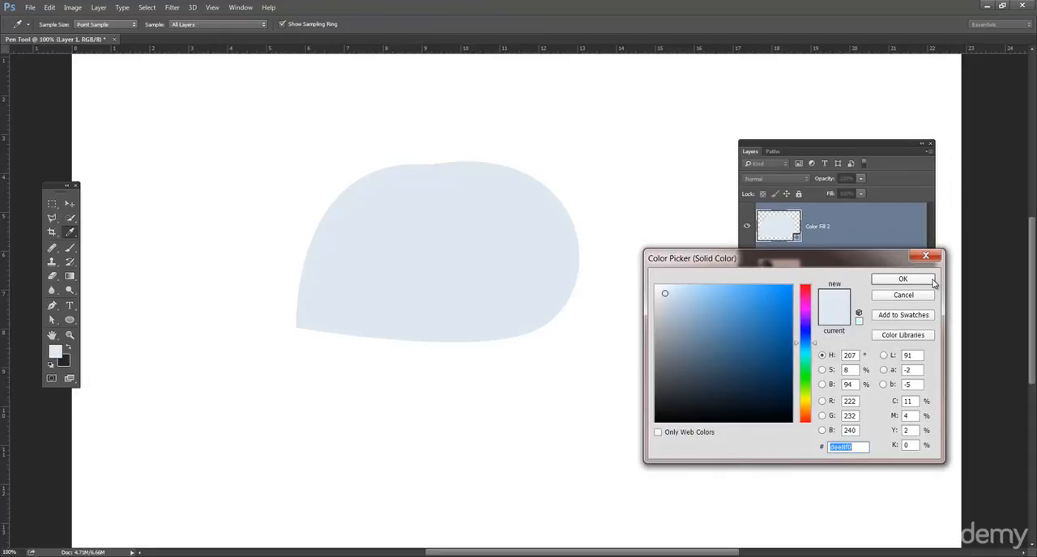
click(902, 278)
key(Return)
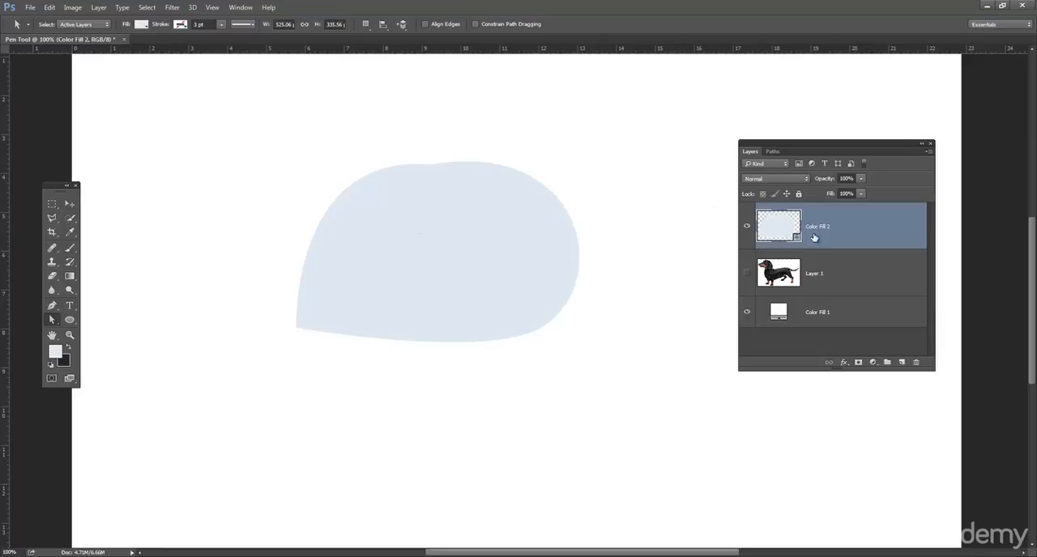
Step: Check the fill layer's shape path, delete the Color Fill 2 layer and return to the Paths list
click(773, 151)
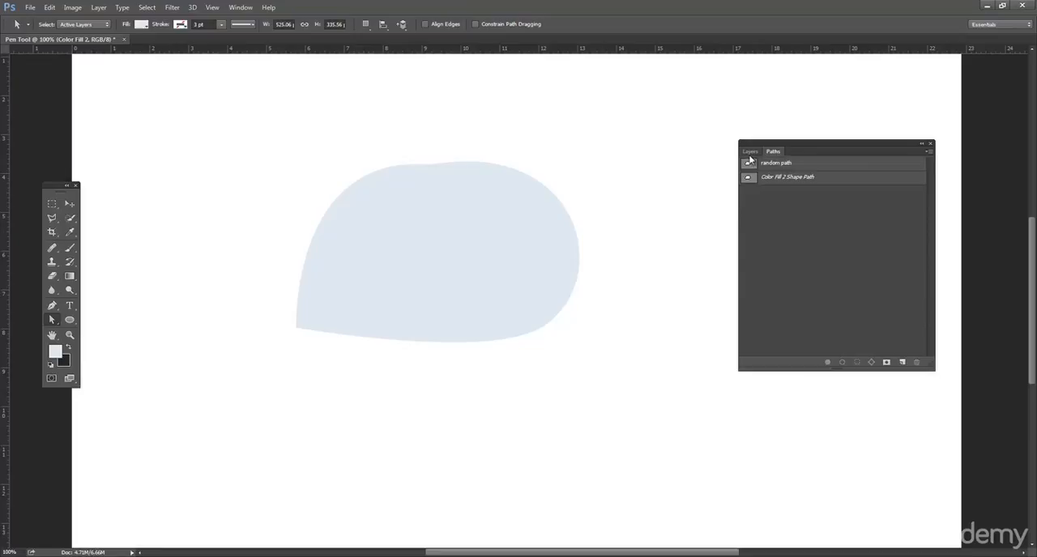
click(750, 152)
drag(835, 224, 916, 362)
click(772, 152)
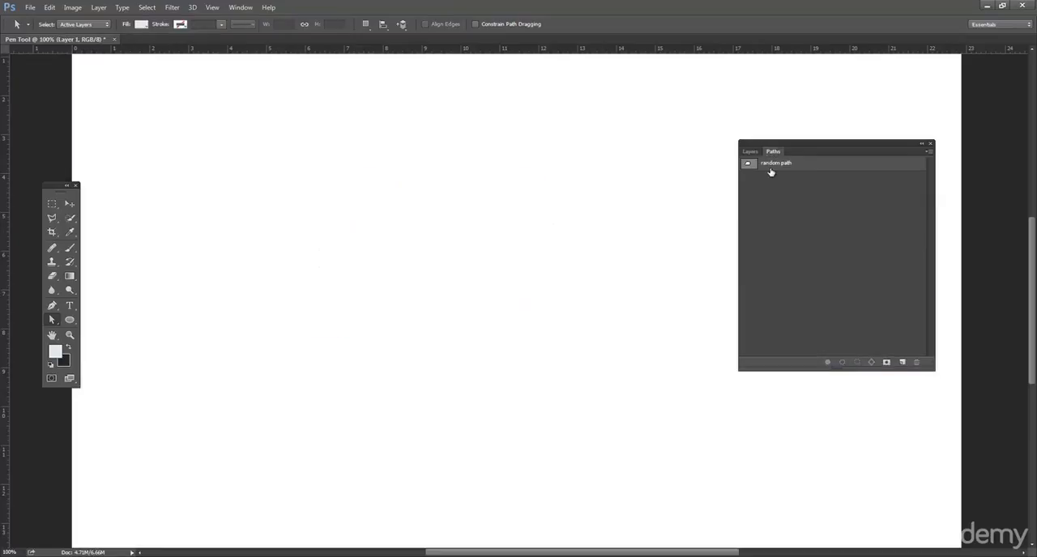
Step: Load the saved random path as a selection, toggle the path's display and deselect the selection
click(747, 164)
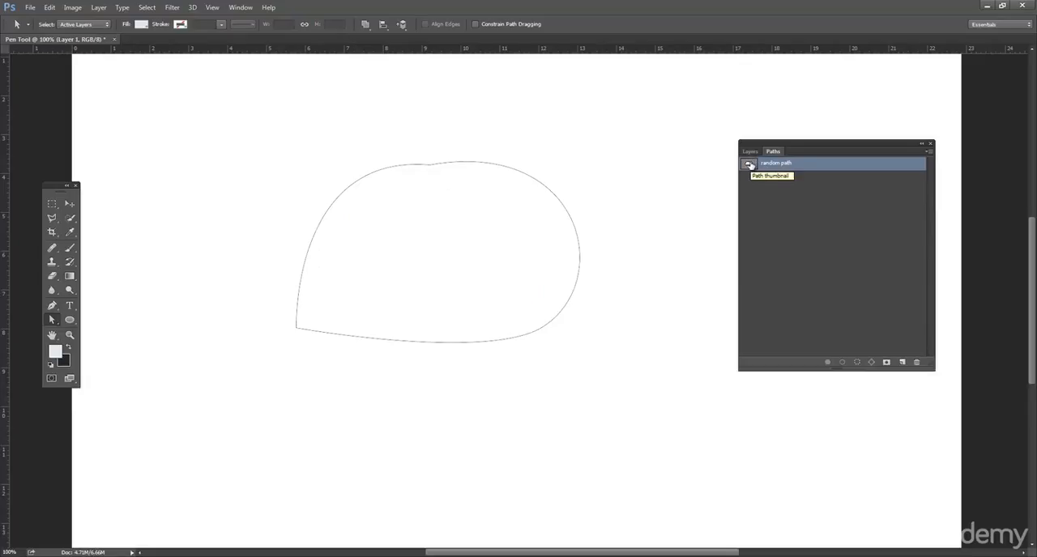
ctrl+click(750, 165)
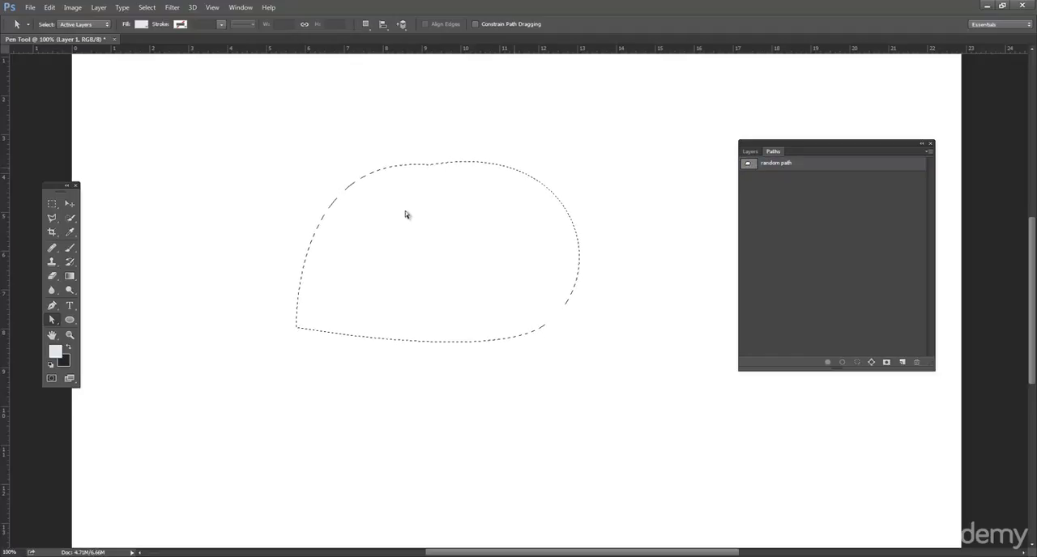
click(774, 165)
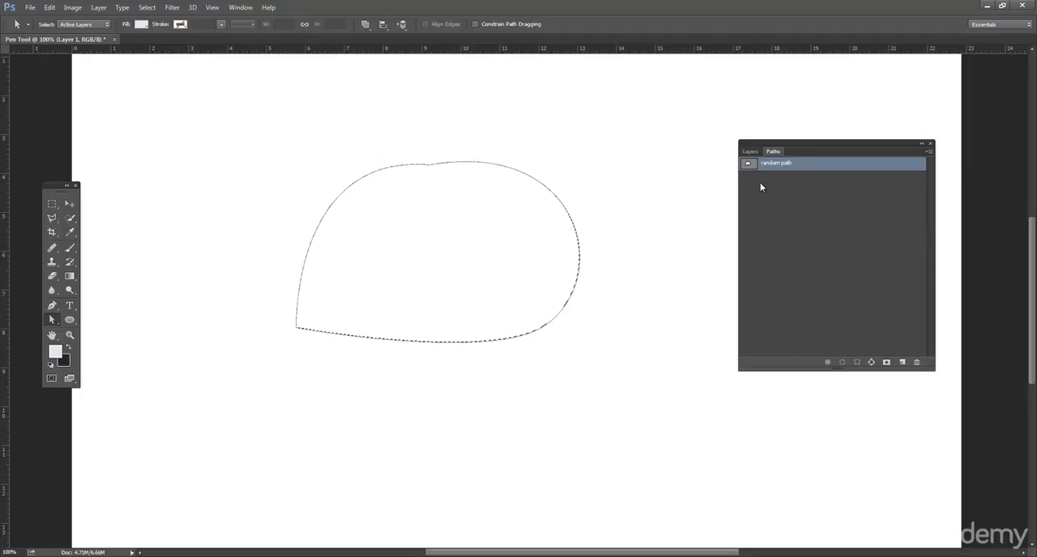
click(771, 199)
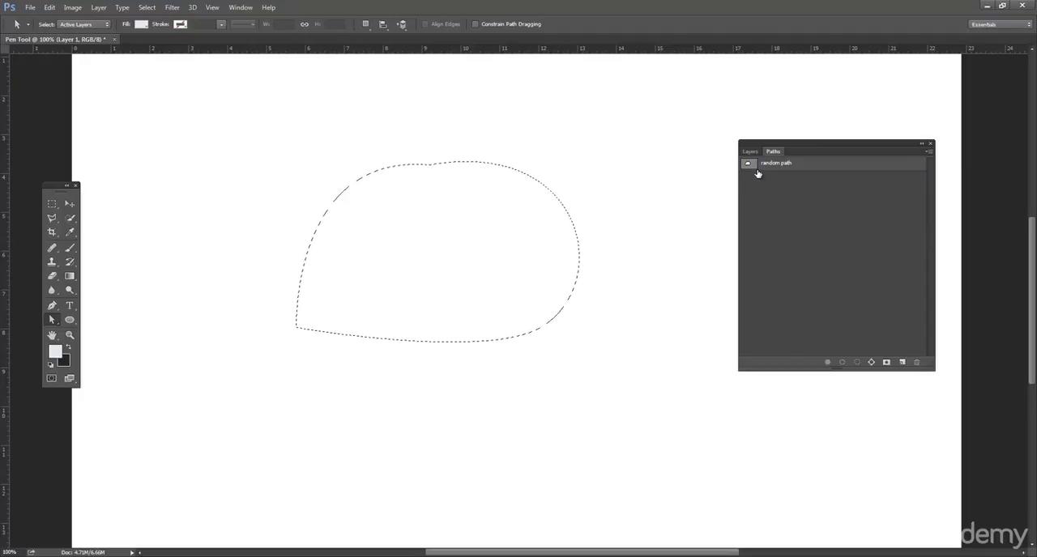
key(ctrl+d)
Step: Show the random path again, lower its top anchor point and shorten both of that point's handles to near horizontal
click(749, 166)
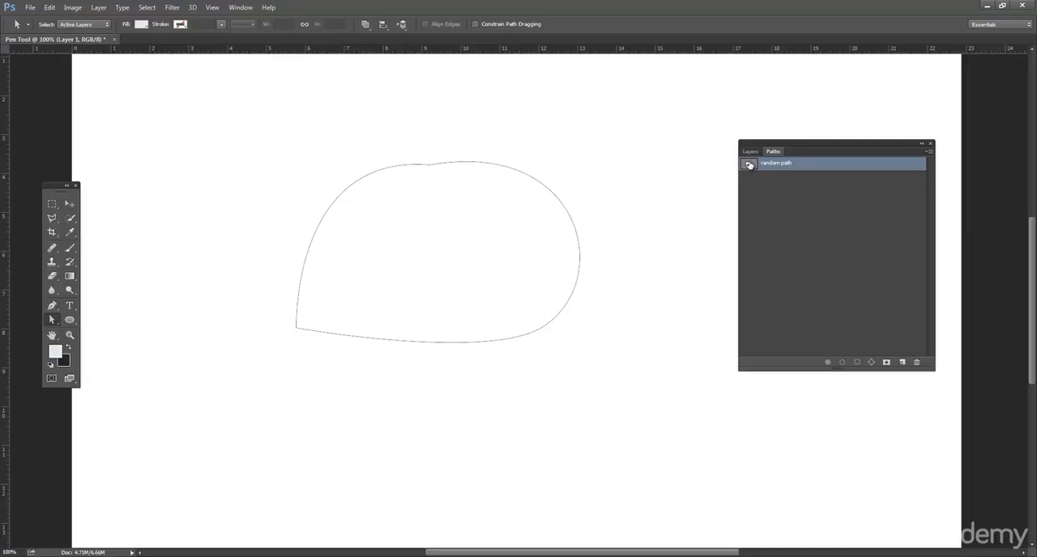
drag(498, 166, 439, 169)
drag(642, 160, 550, 179)
drag(279, 148, 378, 169)
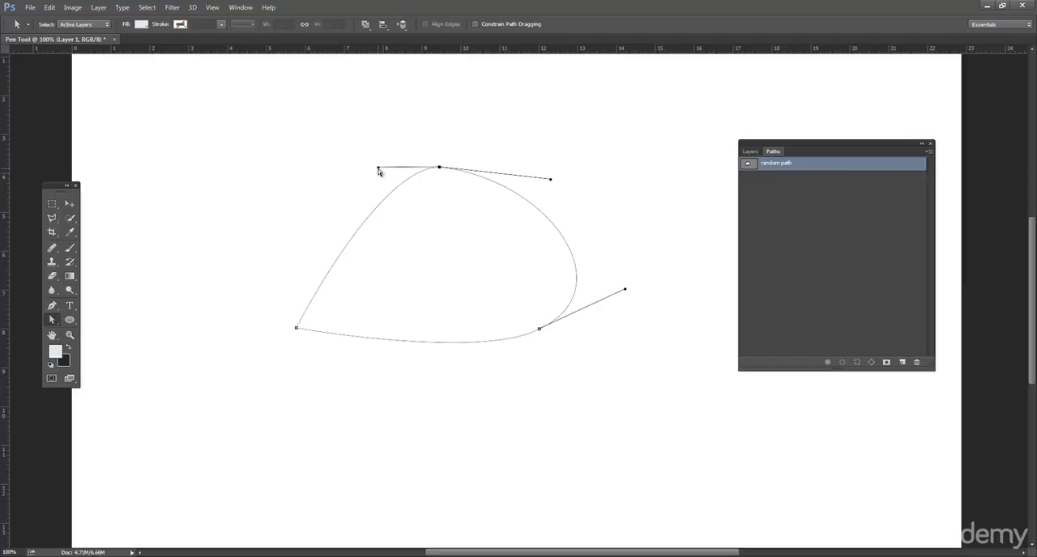
drag(440, 170, 441, 212)
drag(553, 222, 499, 217)
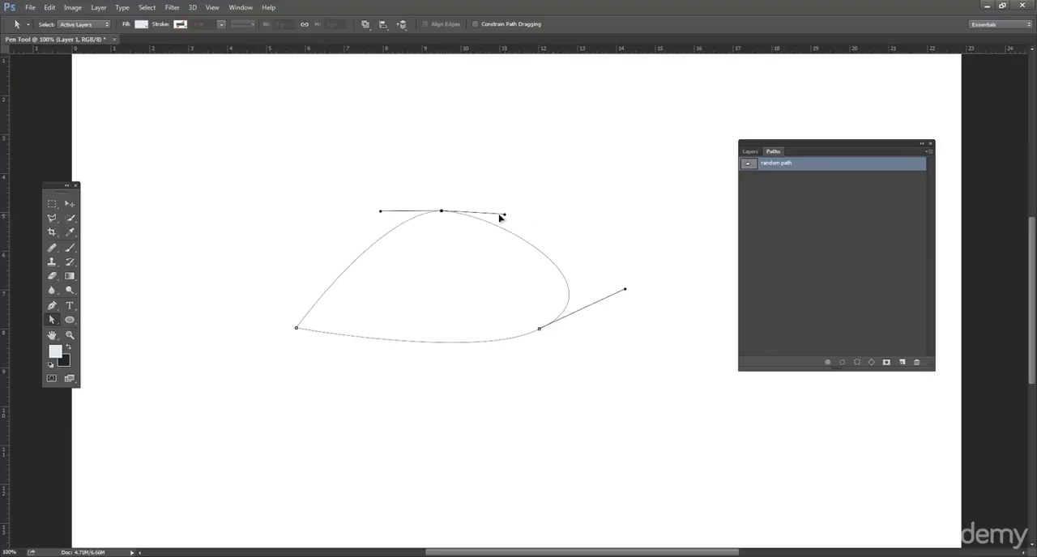
Step: Steepen the upper handle of the path's lower-right anchor point and move that point up and to the left
click(541, 331)
click(627, 293)
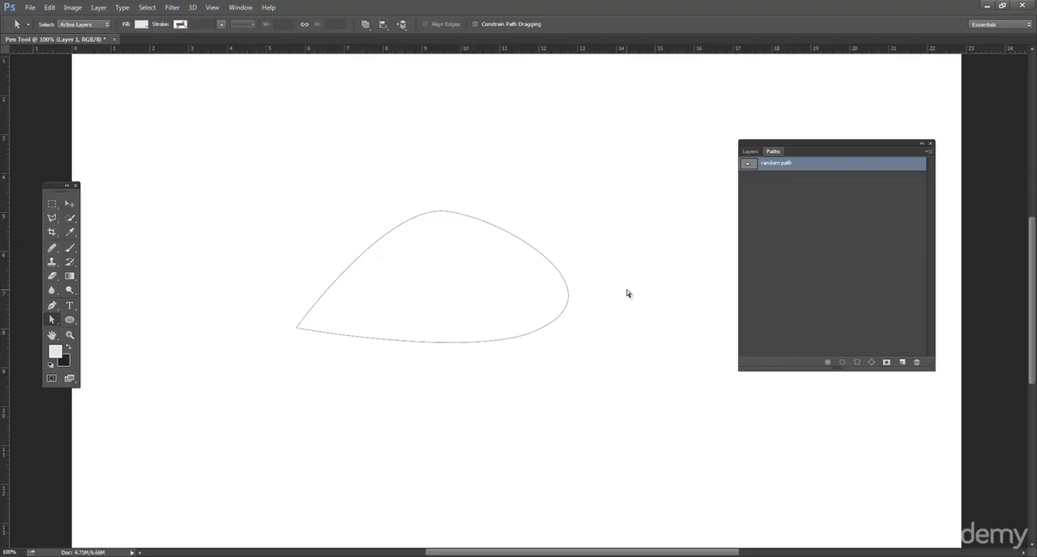
click(554, 326)
click(541, 330)
drag(625, 292, 627, 243)
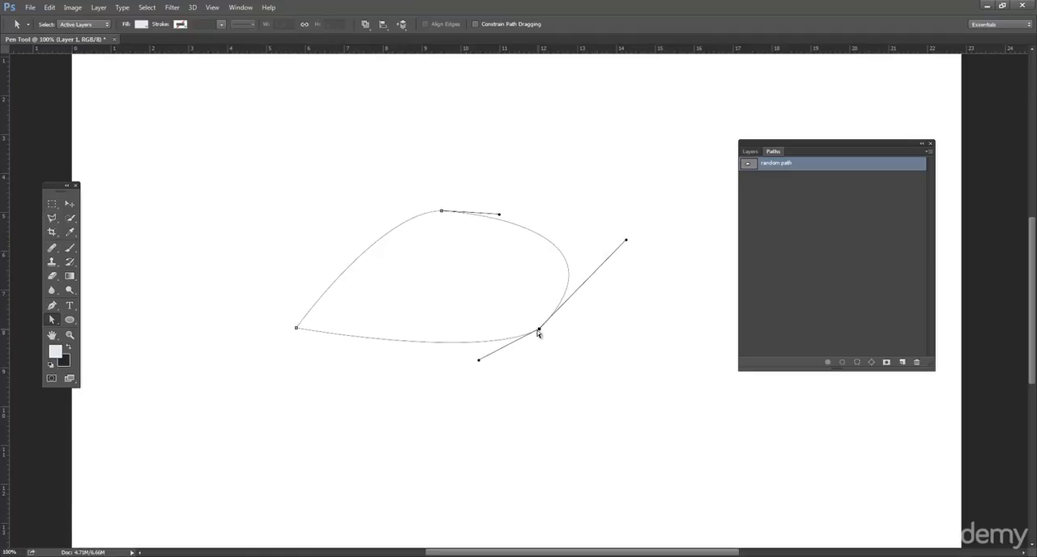
drag(541, 331, 492, 299)
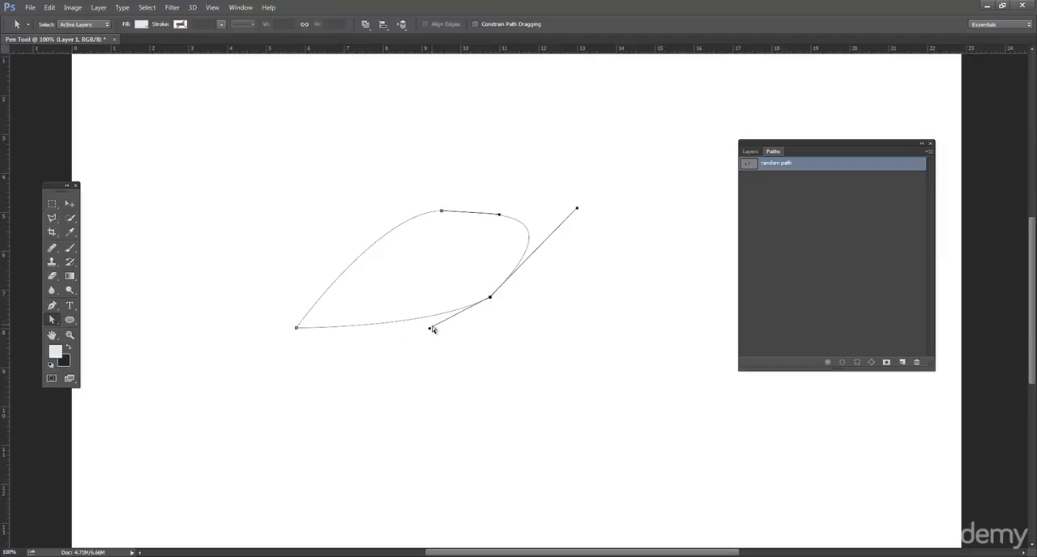
Step: Reshape the curve at the path's lower-right anchor point by lowering its lower handle, moving the point outward and shortening its upper handle
drag(430, 331, 533, 401)
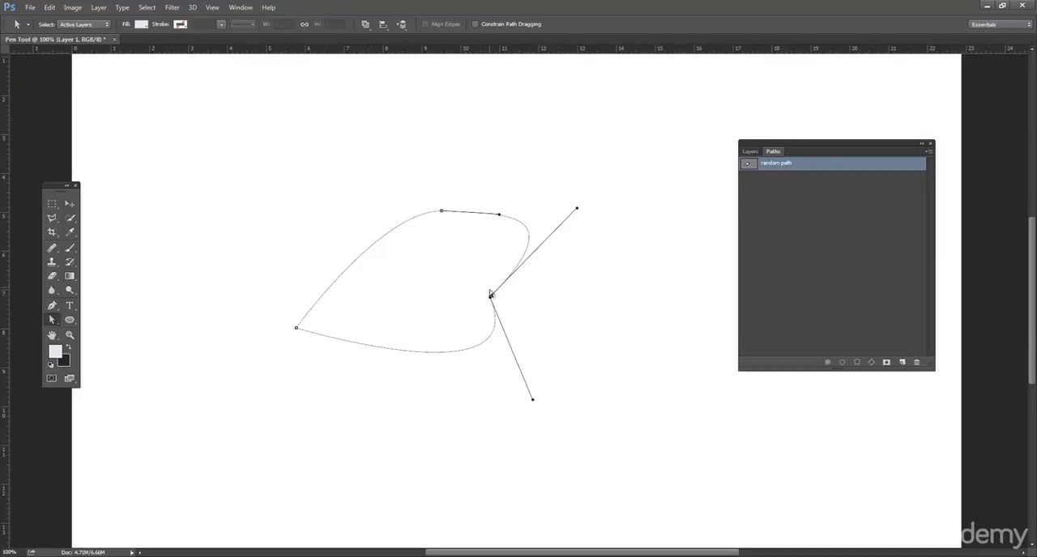
drag(491, 300, 517, 309)
drag(605, 222, 500, 257)
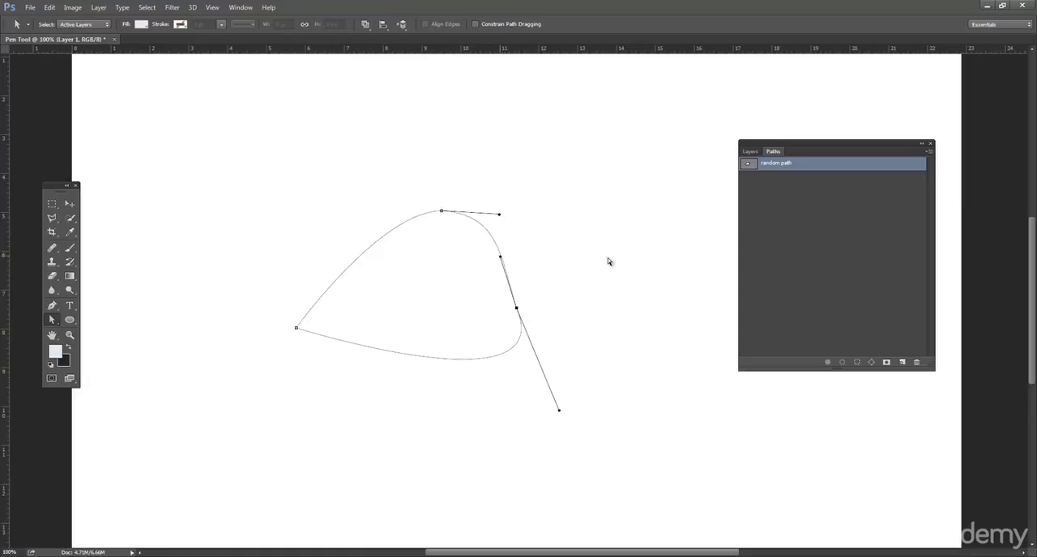
Step: Show the layers list closer to the drawn path and look over the available fill and adjustment layer types
click(749, 151)
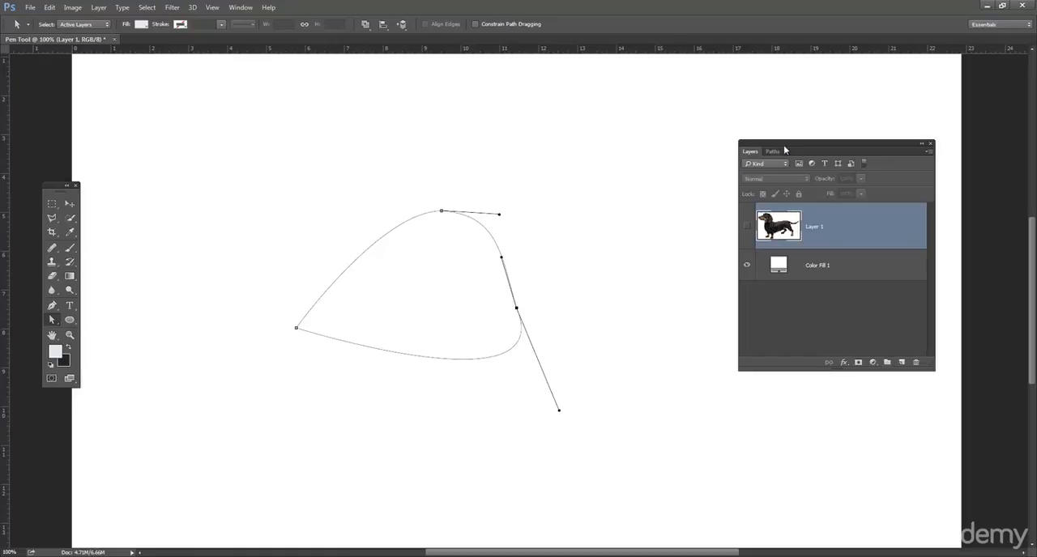
drag(769, 149, 753, 155)
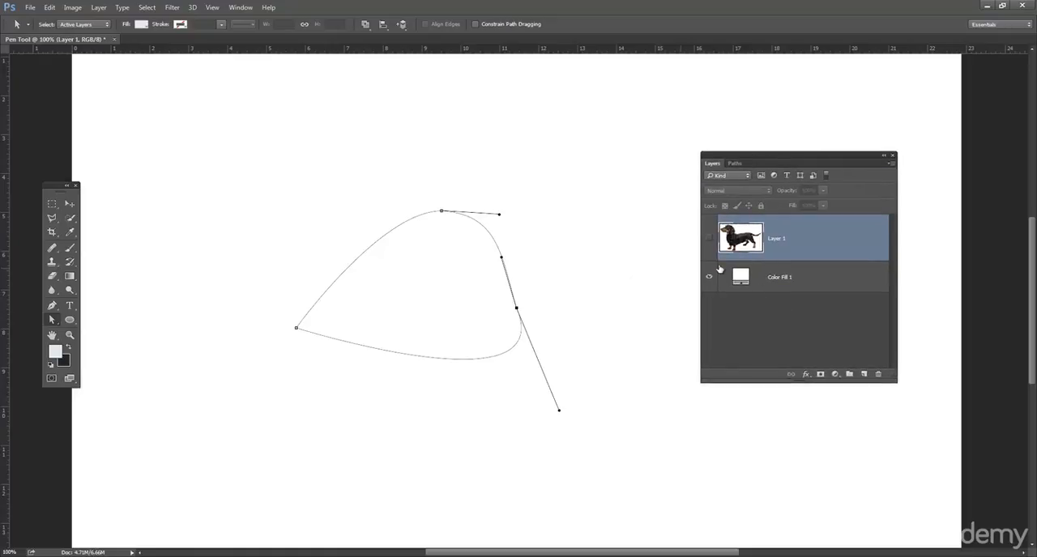
click(836, 375)
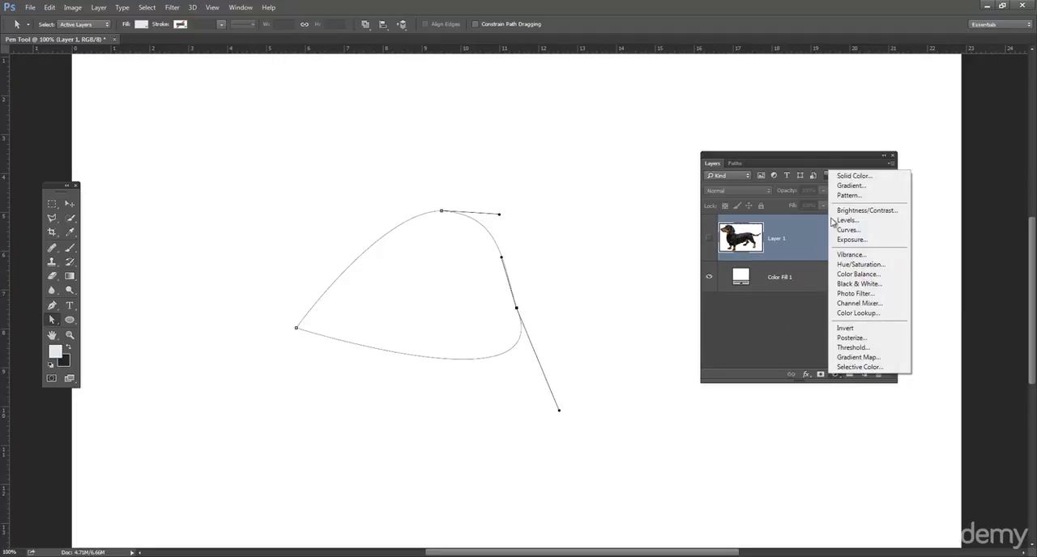
click(598, 309)
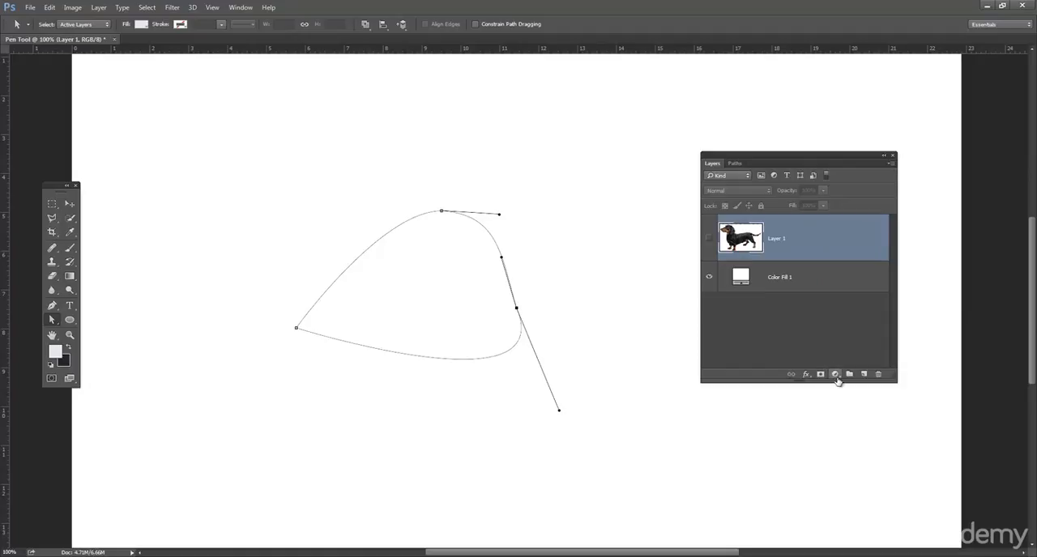
Step: Draw an ellipse shape about 253 × 189 px in the canvas's upper-left area and delete its layer
click(70, 320)
drag(175, 113, 313, 213)
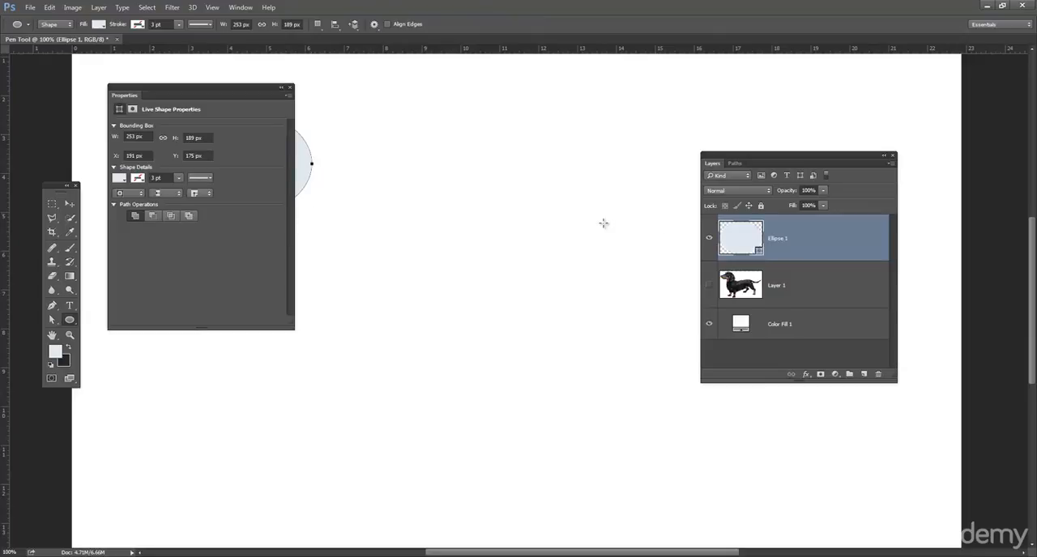
drag(197, 91, 830, 106)
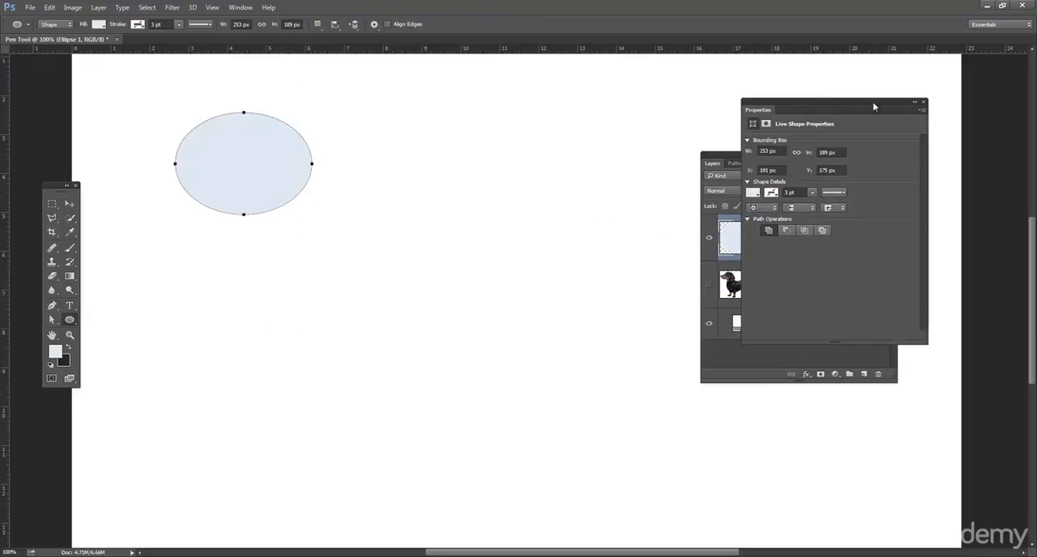
click(924, 102)
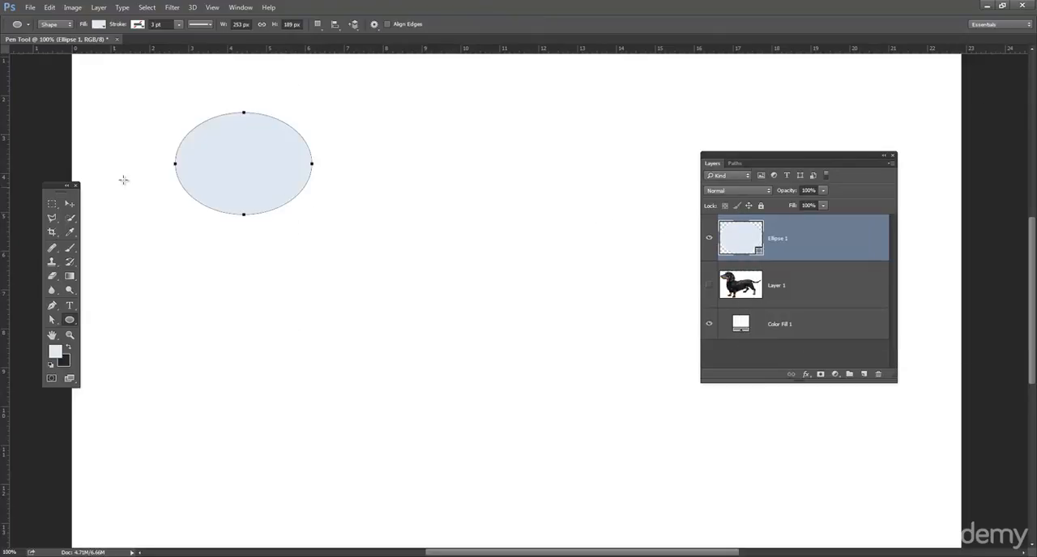
drag(831, 239, 878, 373)
Step: Show the saved random path again and create a Solid Color fill layer from it in light blue #dee8f0
click(739, 164)
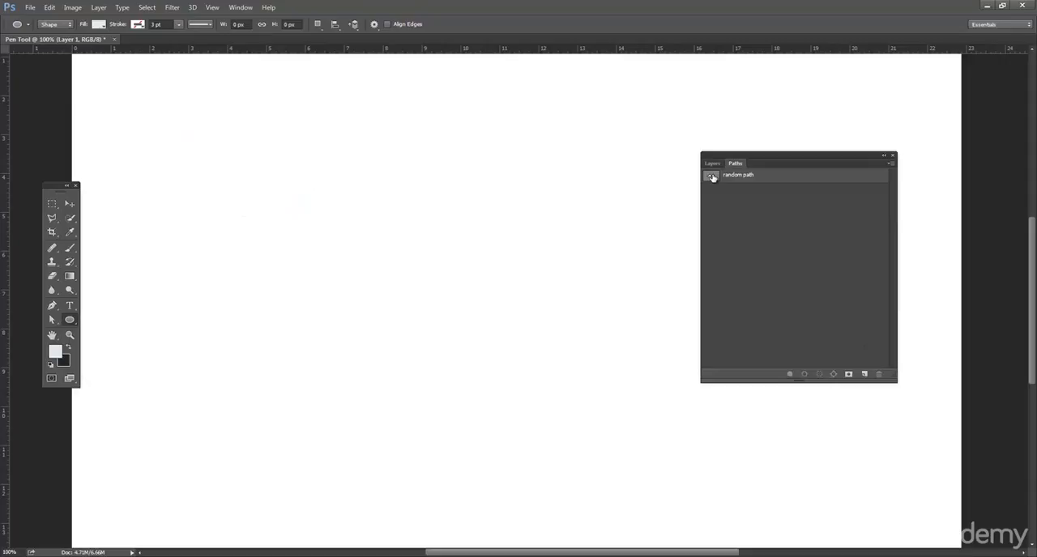
click(711, 177)
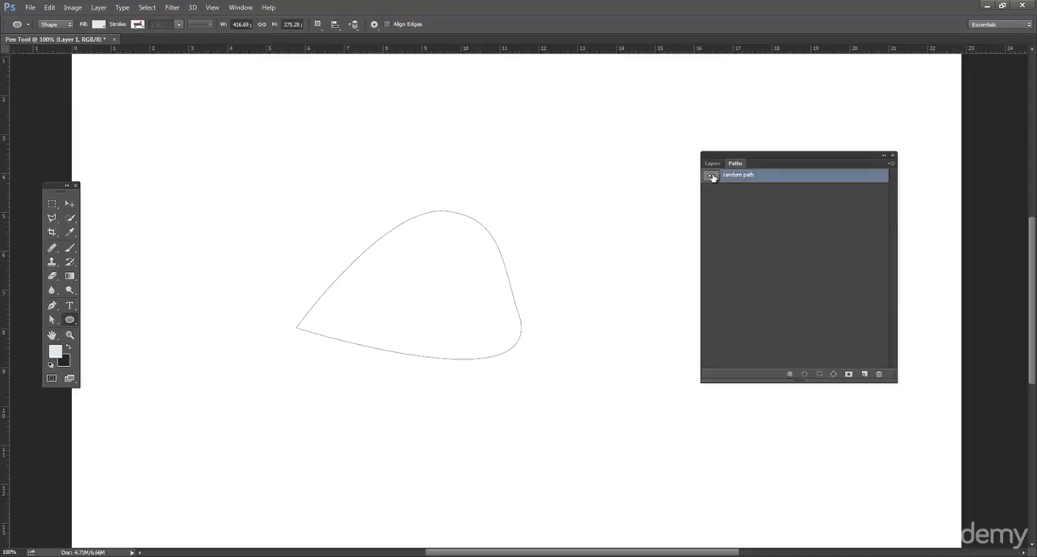
click(712, 165)
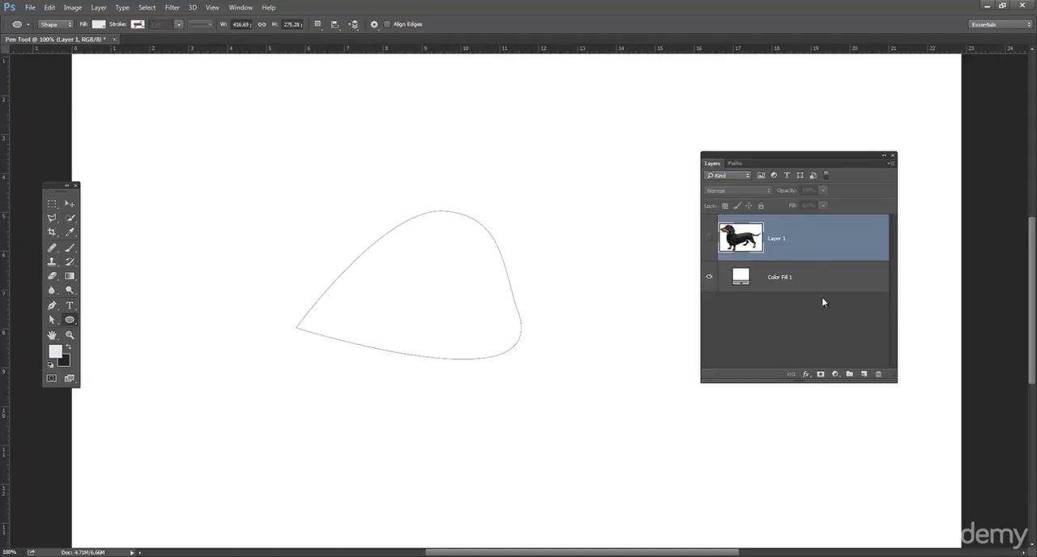
click(836, 375)
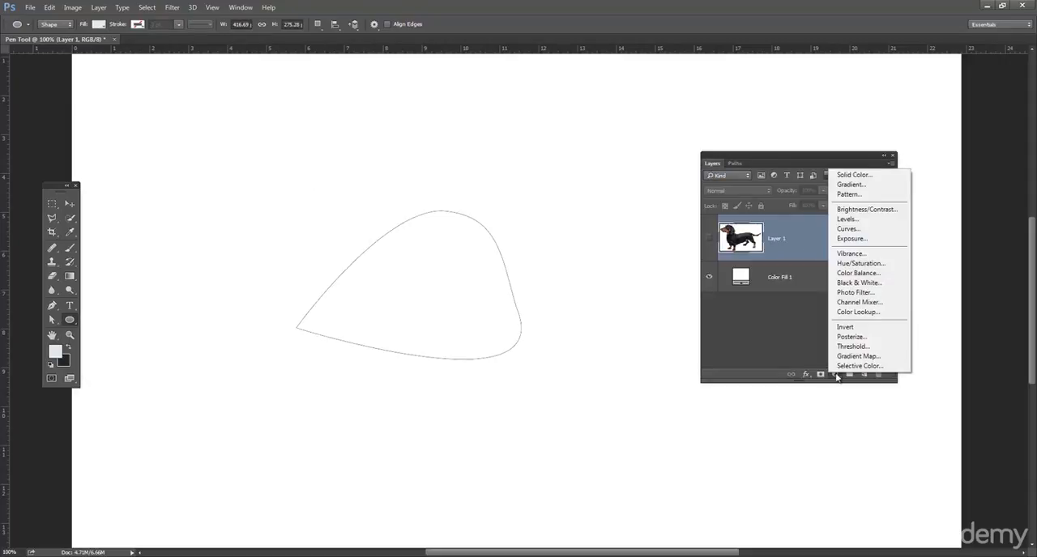
click(869, 176)
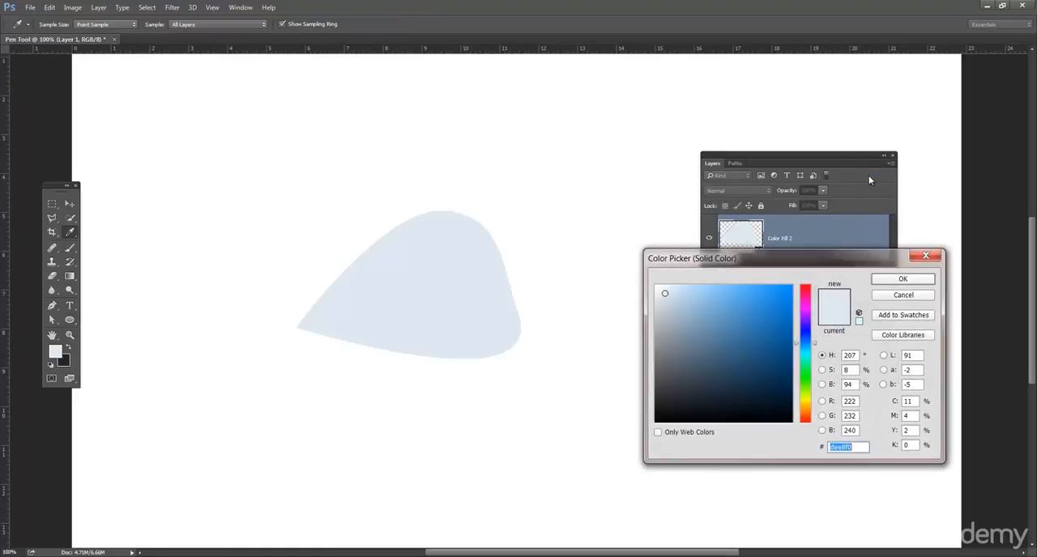
click(921, 281)
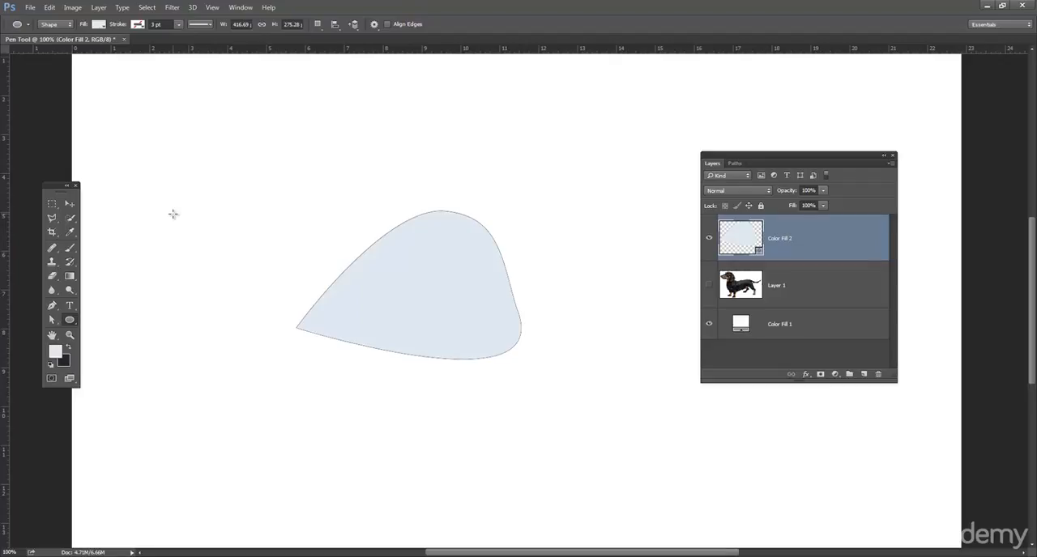
Step: Shift the filled shape slightly left, and reshape its top by raising the top anchor point's right handle and lowering the point
click(70, 204)
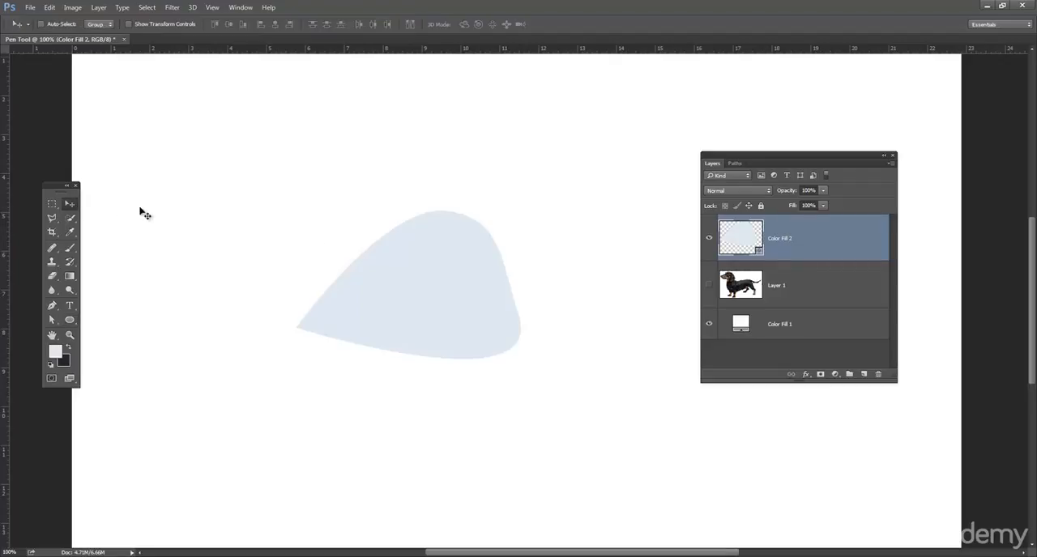
drag(429, 288, 440, 270)
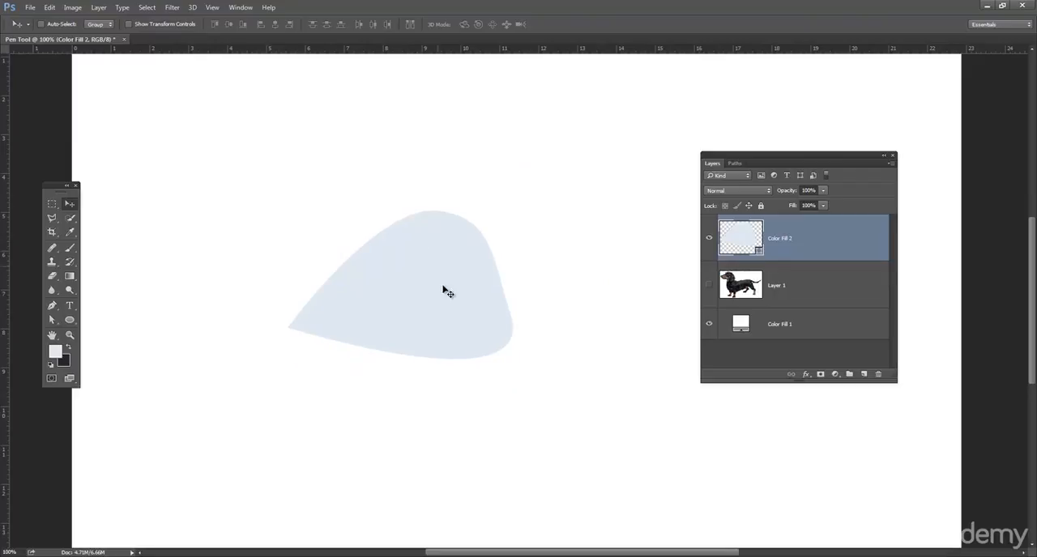
click(52, 319)
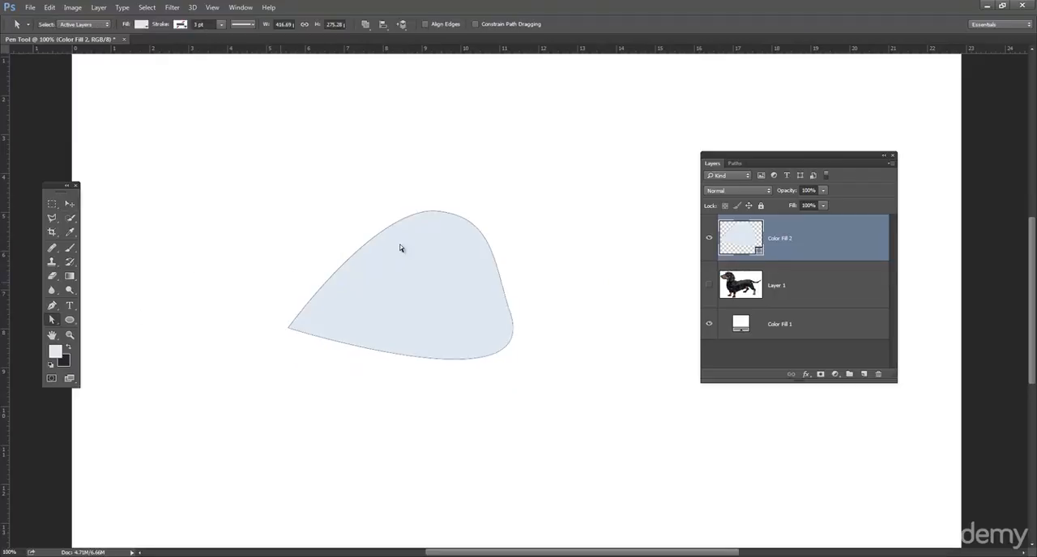
click(392, 231)
click(434, 212)
drag(491, 218, 484, 176)
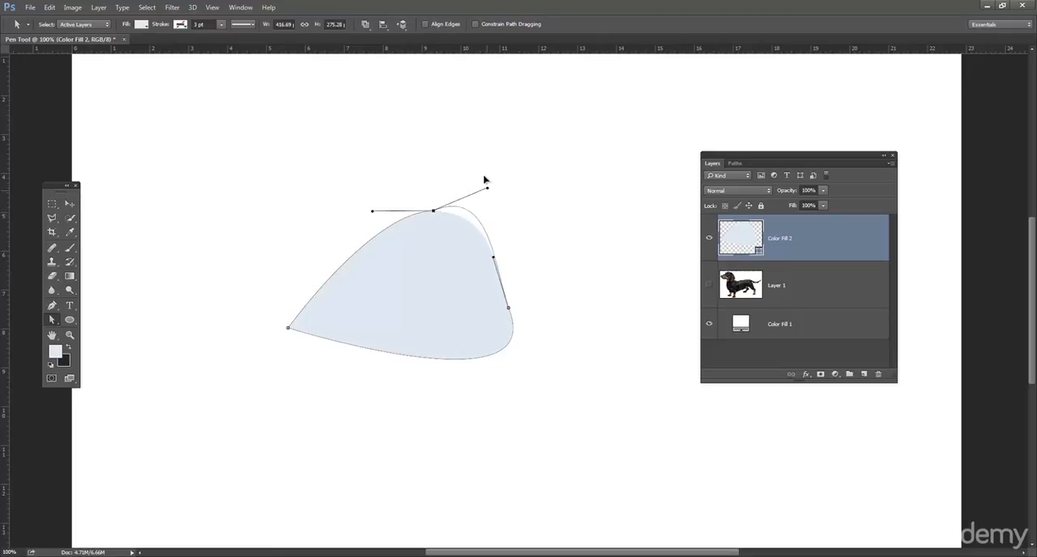
drag(434, 211, 443, 254)
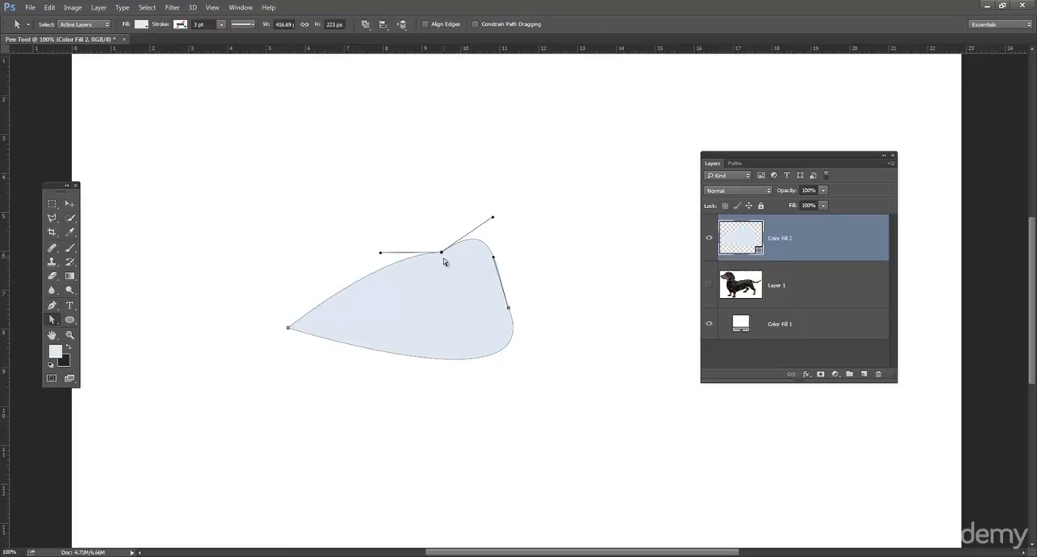
Step: Change the Color Fill 2 layer's color to a strong dark blue
key(i)
double_click(751, 239)
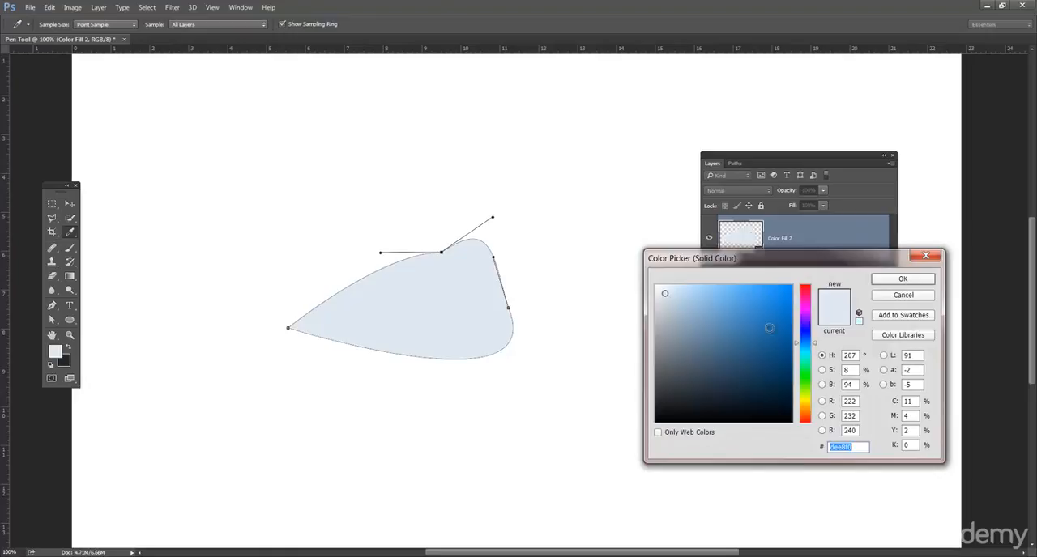
click(770, 338)
click(901, 280)
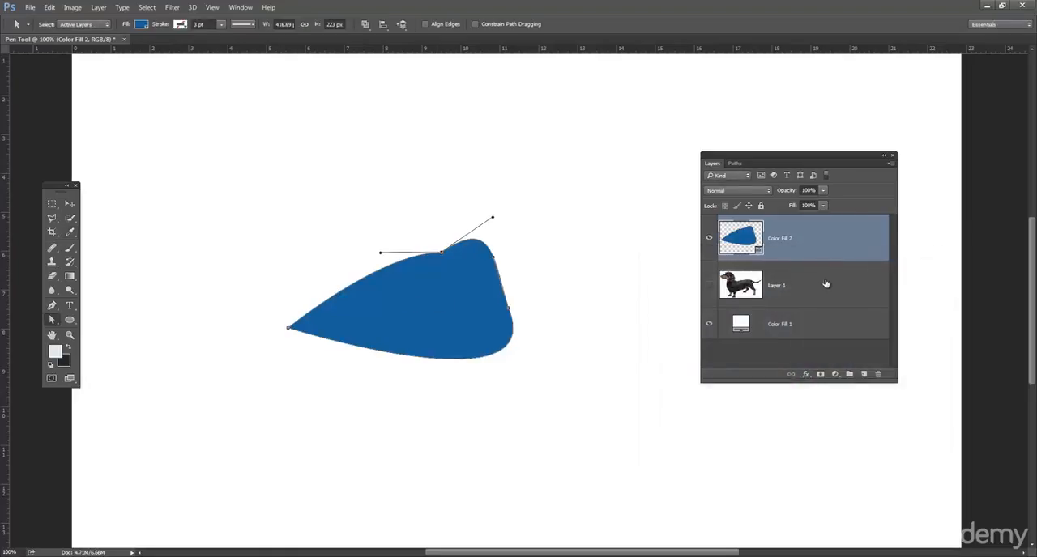
Step: Raise the blue shape's top anchor point and pull the lower-right point's upper handle inward to hollow the right edge
click(478, 233)
drag(441, 255, 435, 210)
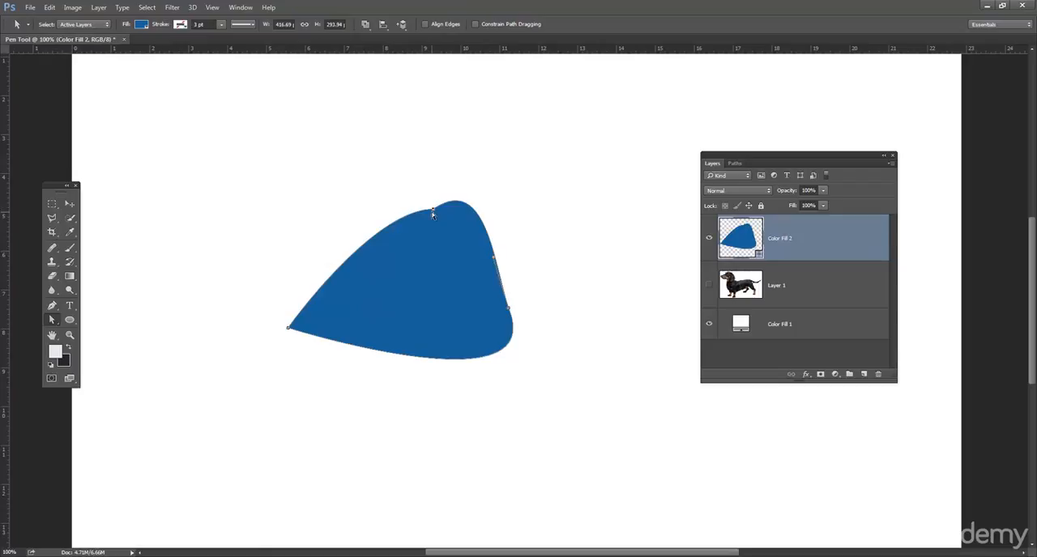
drag(494, 260, 446, 296)
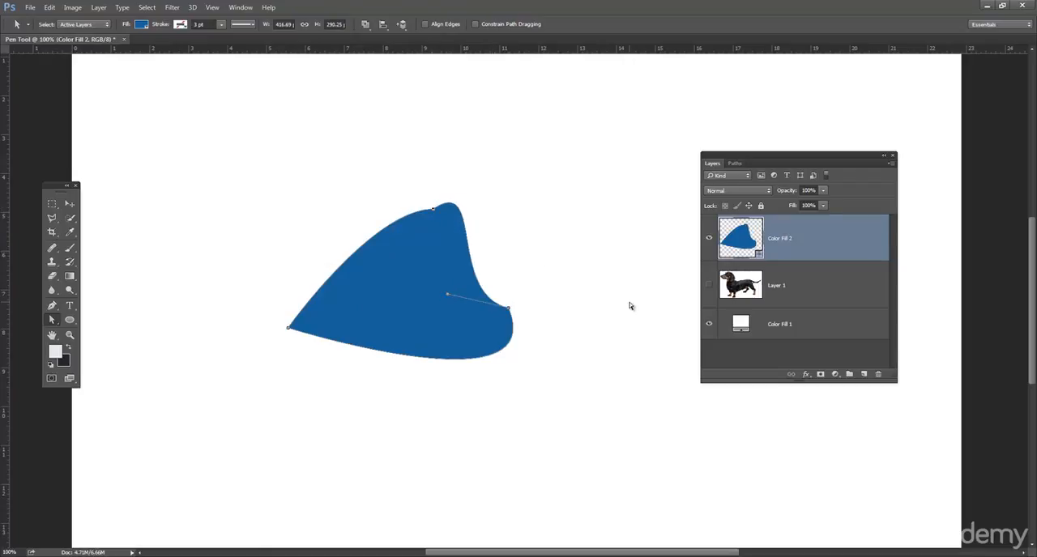
Step: Delete the Color Fill 2 layer and make the dachshund photo on Layer 1 visible
drag(820, 233, 889, 378)
drag(855, 242, 881, 375)
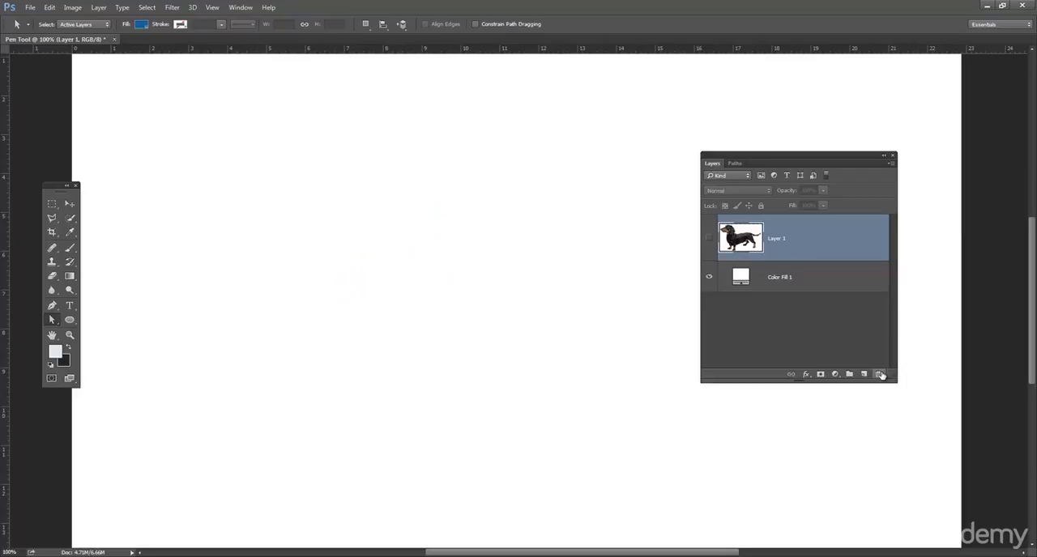
click(708, 239)
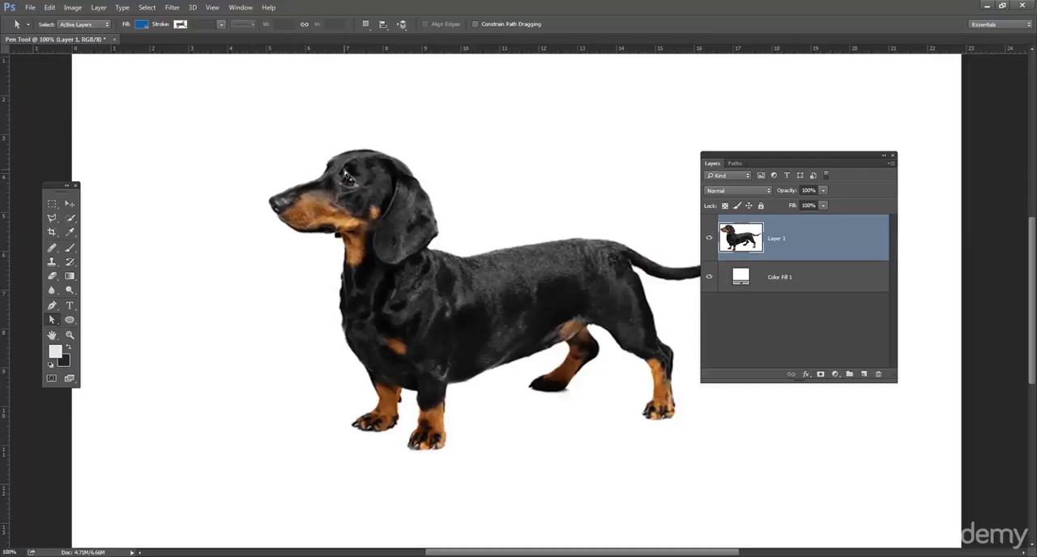
Step: Add a new layer with the 72 pt title "THE DACHSHUND CHANNEL" in the canvas's upper-left area
click(70, 306)
click(864, 375)
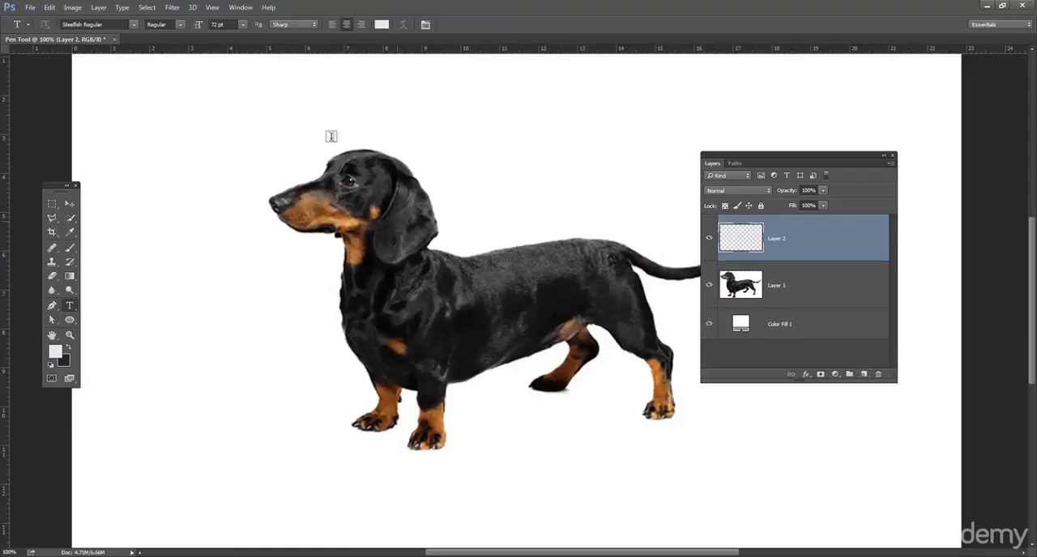
click(218, 110)
text(THE DACH)
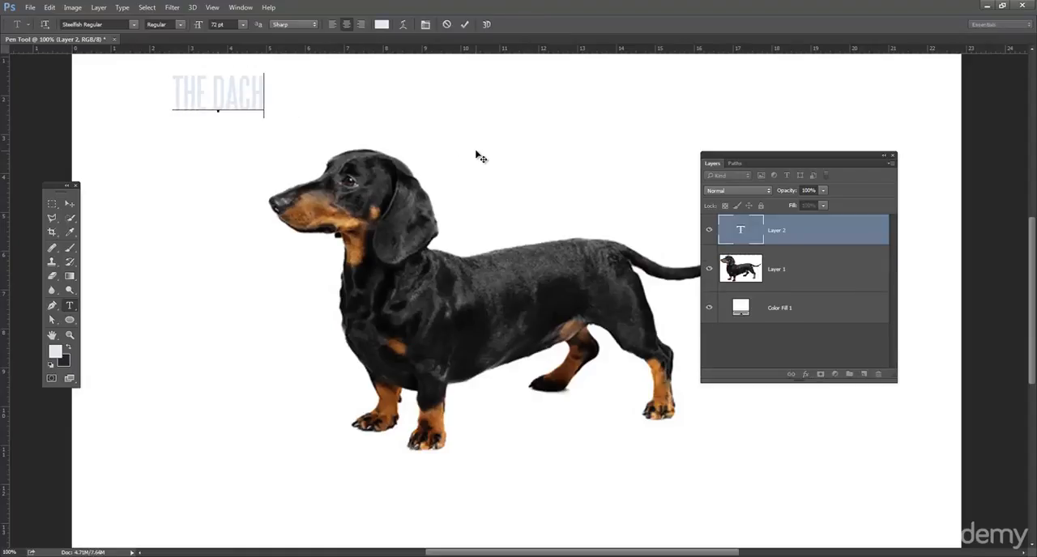
text(SHUND)
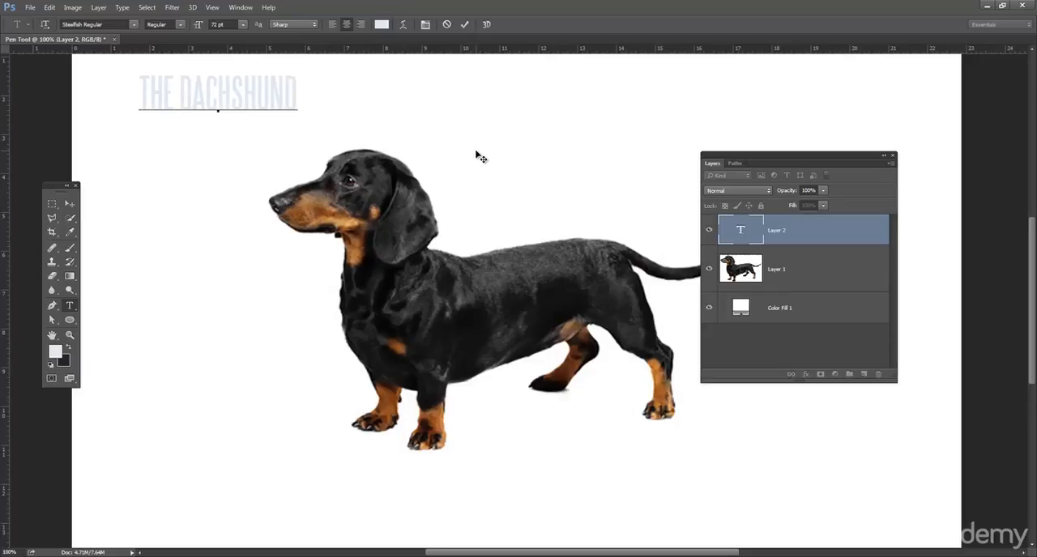
text( CHANNEL)
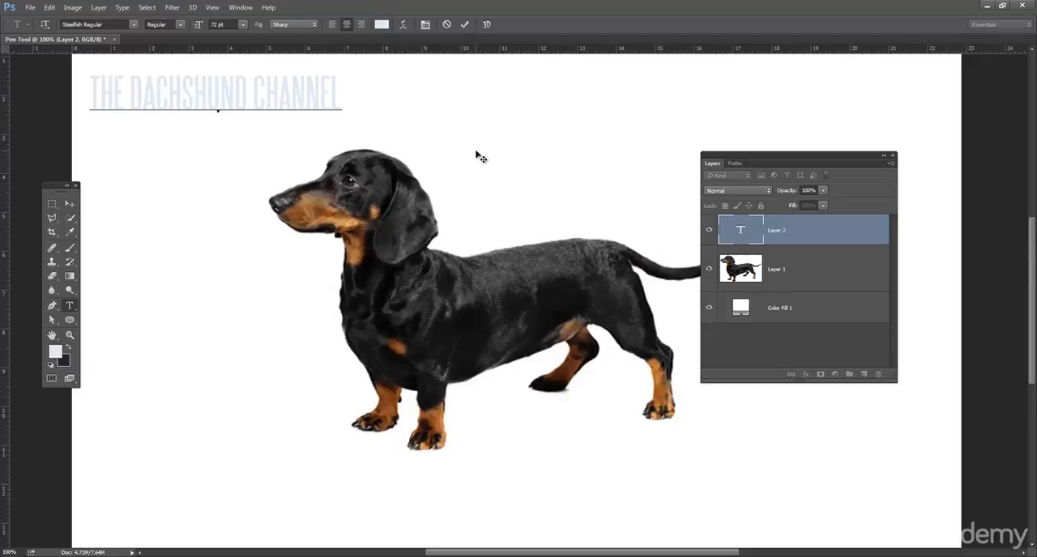
Step: Finish the text entry and move the title to the right, centring it above the dog
triple_click(308, 100)
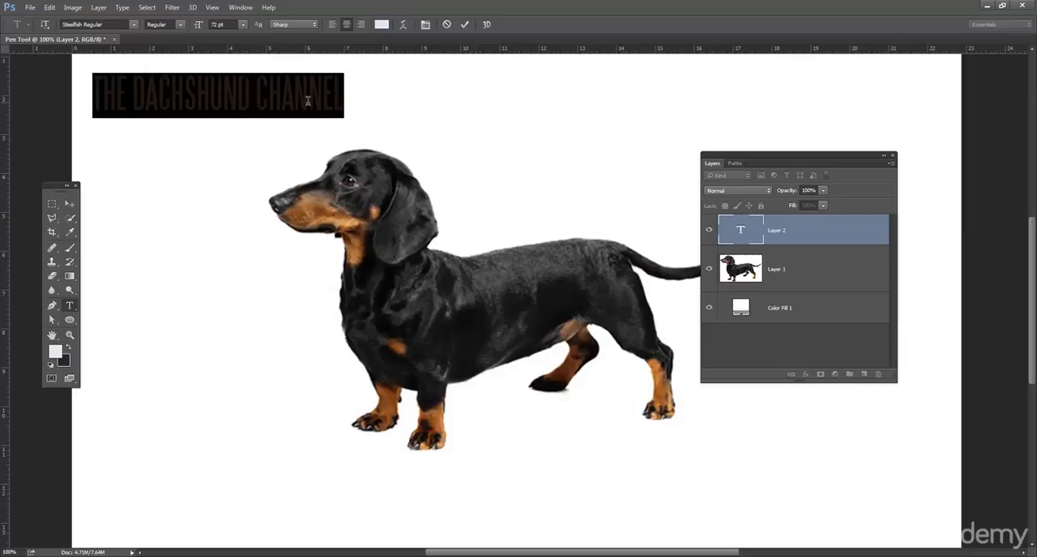
click(69, 203)
double_click(739, 226)
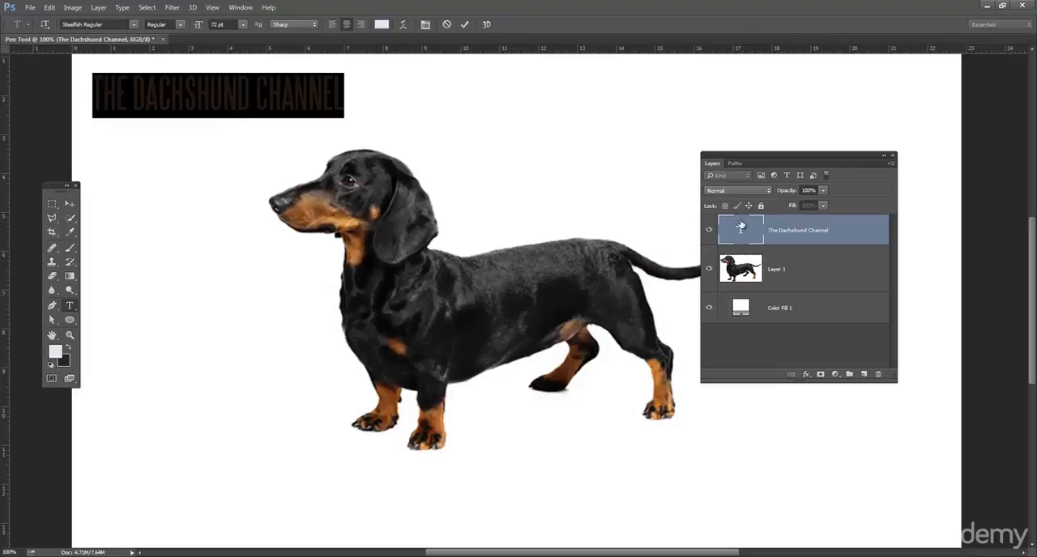
key(ctrl+h)
drag(222, 132, 450, 144)
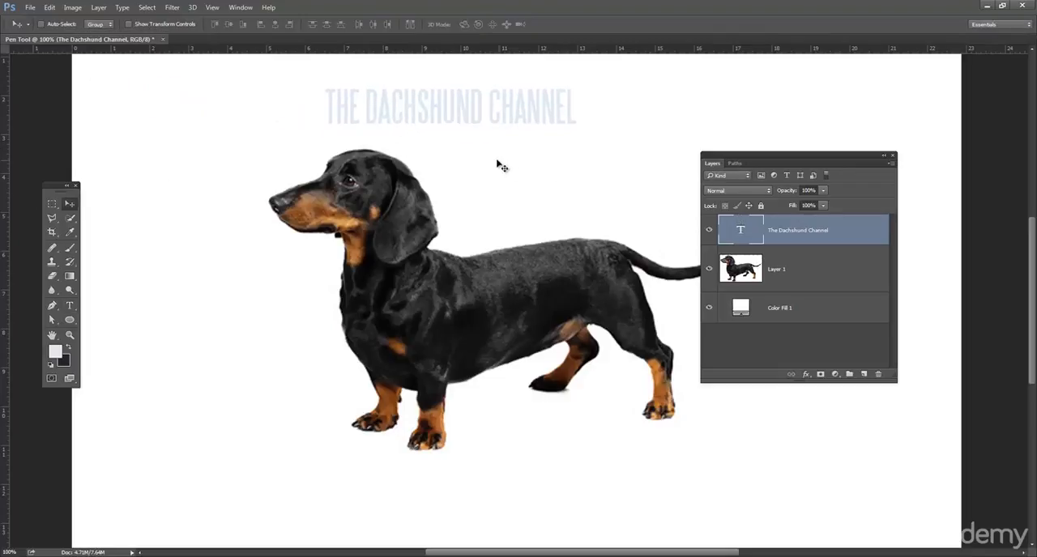
Step: Recolor the title text to blue #3f6c91 and shift it slightly left and down
double_click(753, 231)
click(382, 24)
mouse_move(776, 313)
mouse_down()
mouse_move(776, 329)
mouse_move(749, 329)
mouse_move(733, 344)
mouse_up()
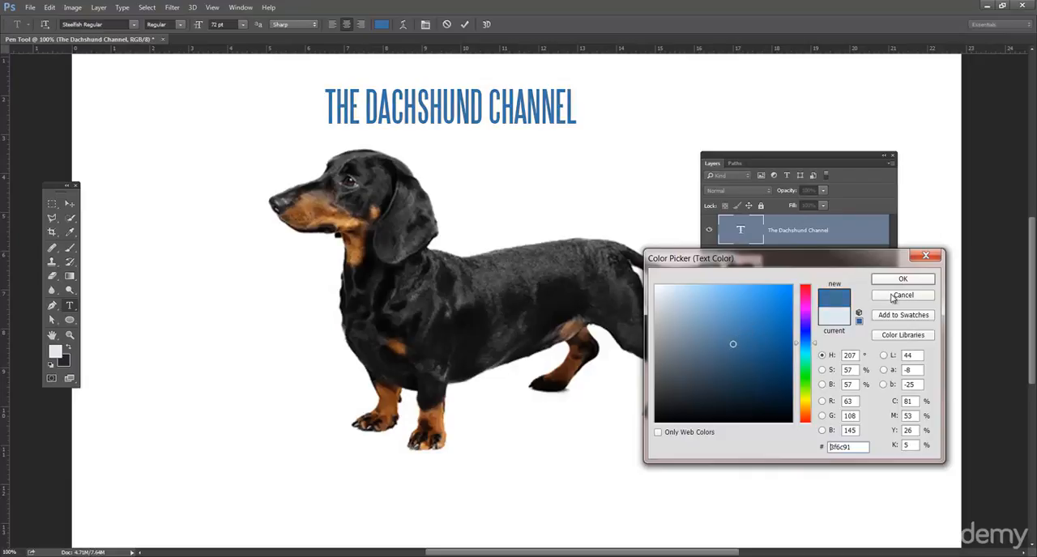
click(901, 279)
click(70, 205)
drag(528, 110, 483, 123)
Step: Change the font of the whole title to the Frutiger CE 95 Ultra typeface
click(70, 305)
click(319, 127)
key(ctrl+a)
click(108, 25)
text(ultra)
key(Return)
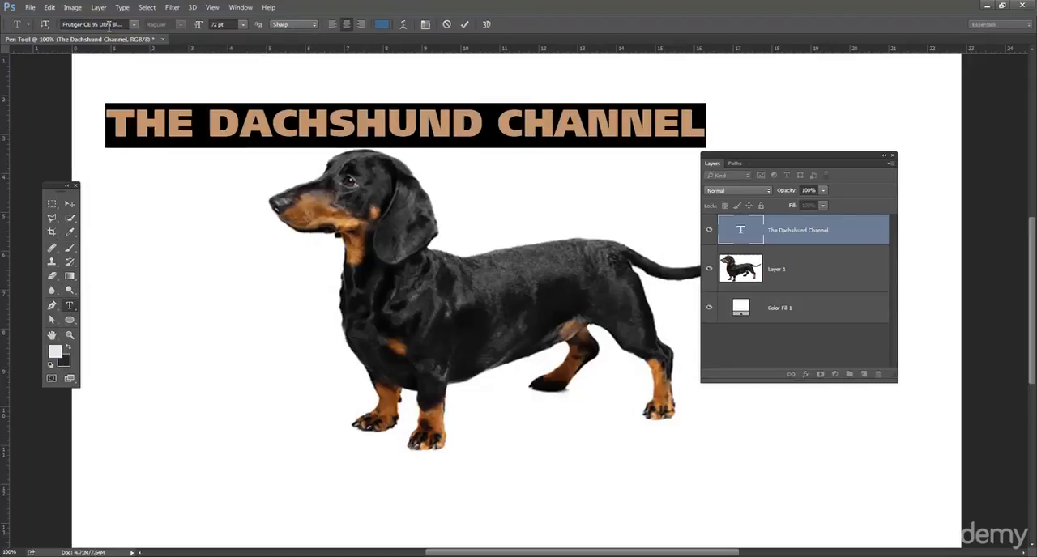
Step: Change the whole title's font to Ultra Regular and move the title right and slightly up above the dog
triple_click(268, 116)
click(96, 26)
text(ultra)
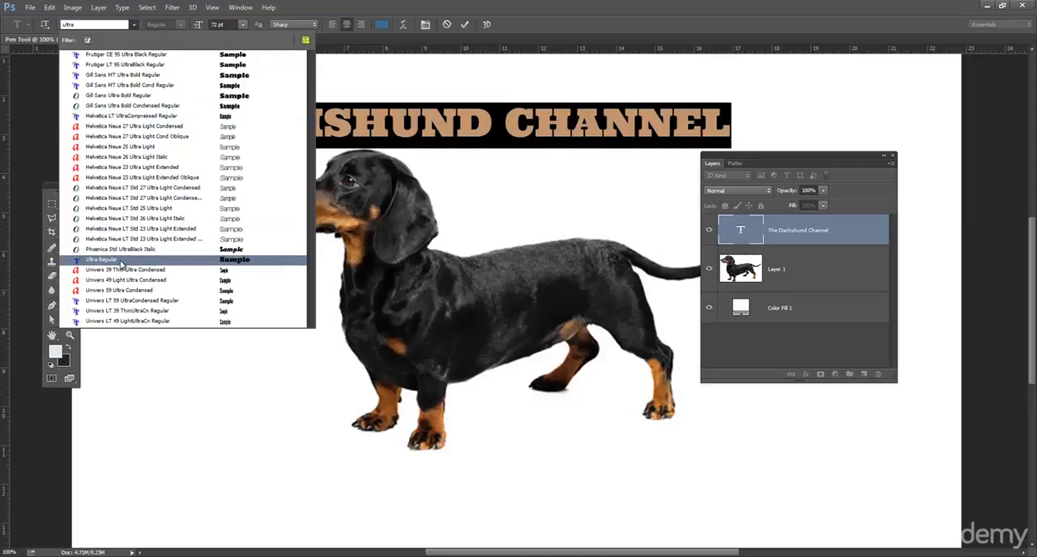
click(121, 261)
key(ctrl+Return)
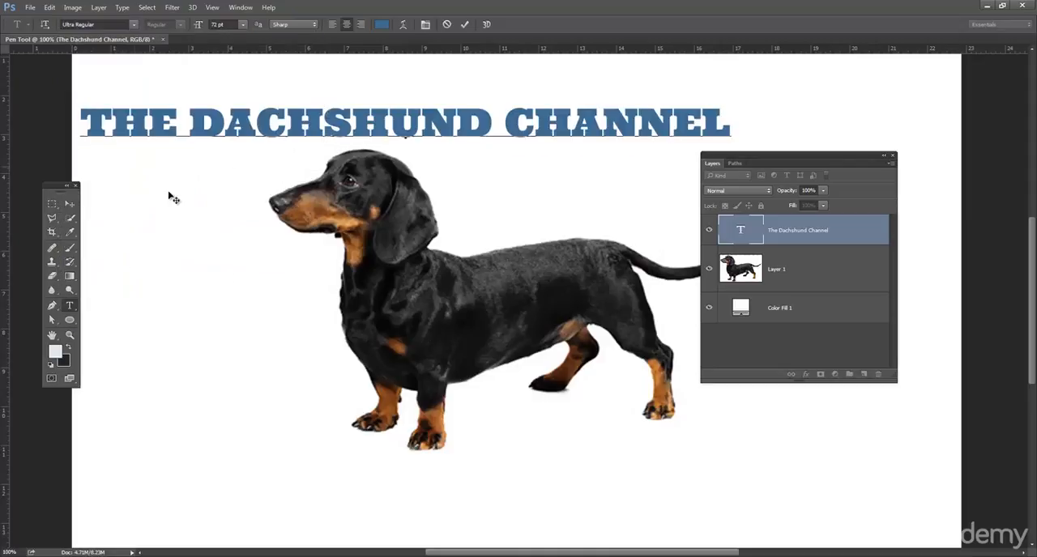
click(70, 203)
drag(435, 117, 570, 139)
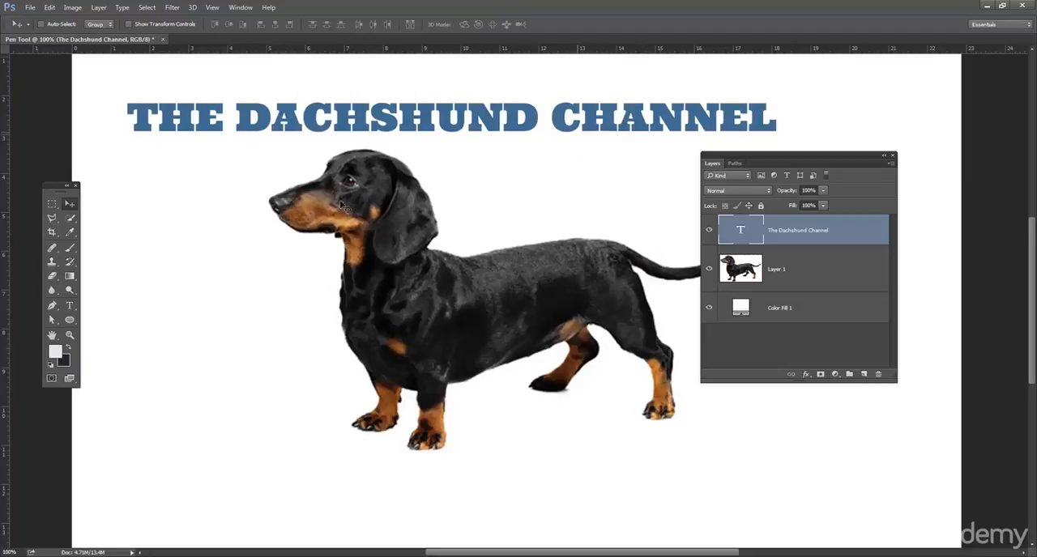
Step: Remove the space after THE, set THE to 14 pt and put it on its own line above DACHSHUND
click(70, 305)
click(235, 118)
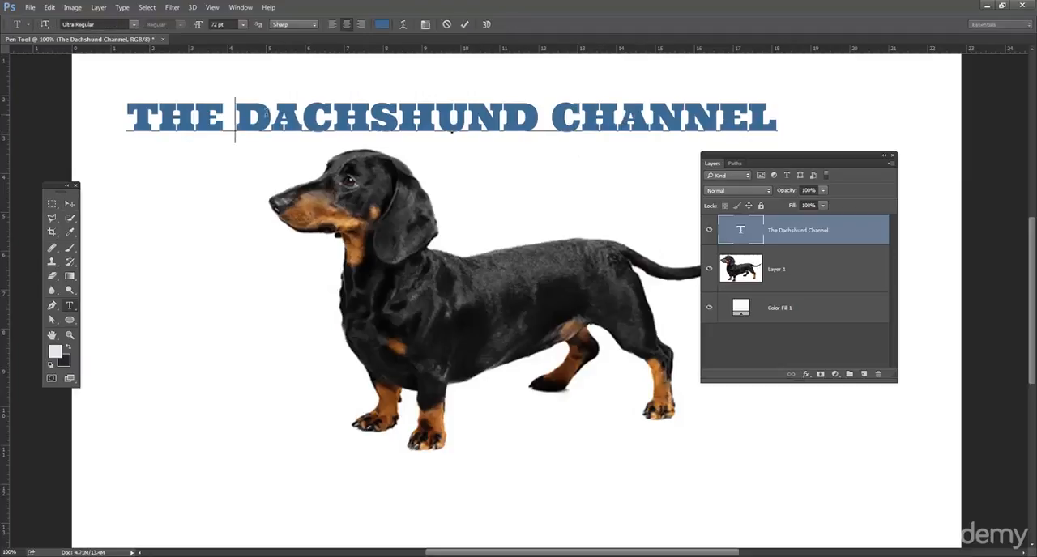
key(BackSpace)
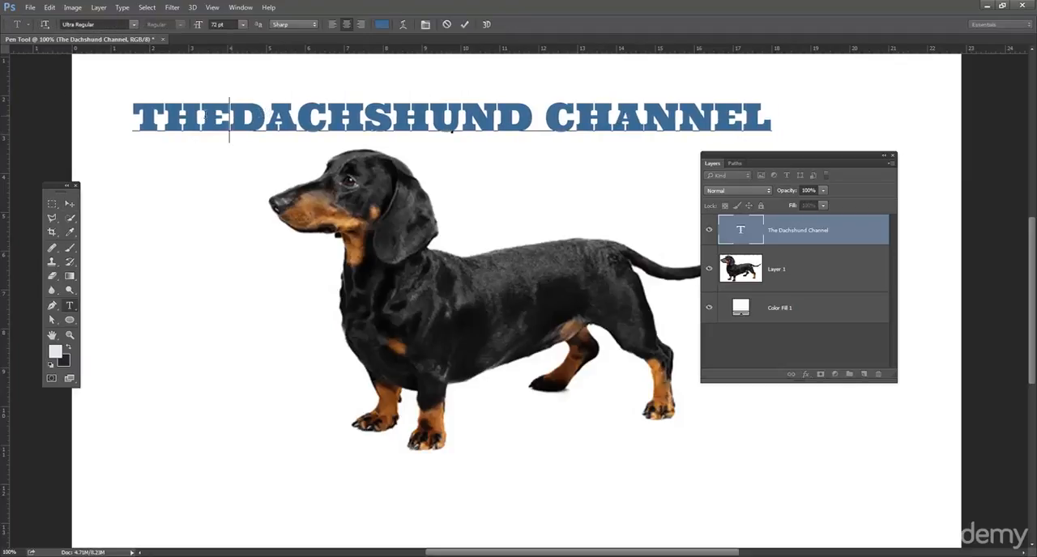
key(shift+Home)
click(242, 24)
click(238, 133)
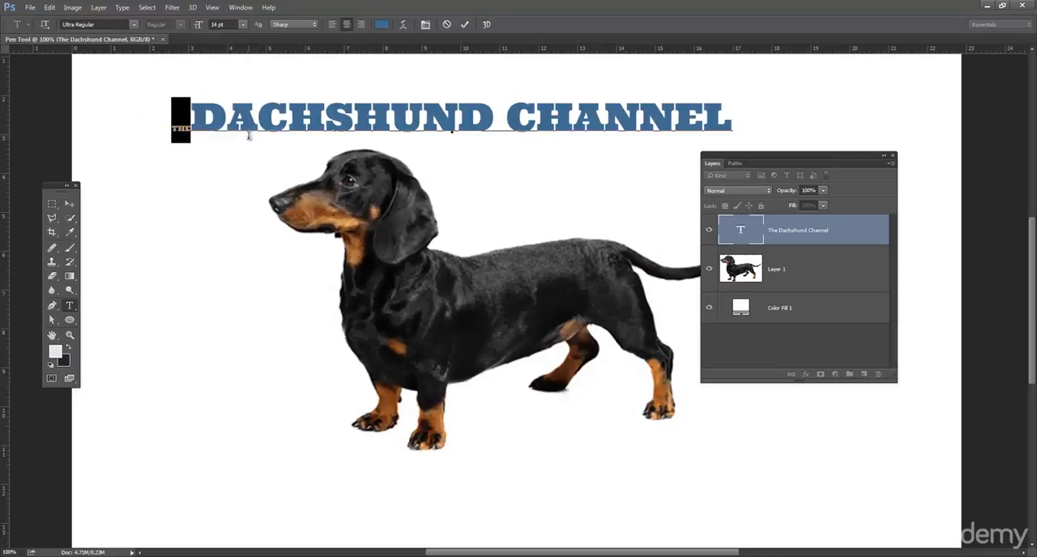
click(192, 114)
key(Return)
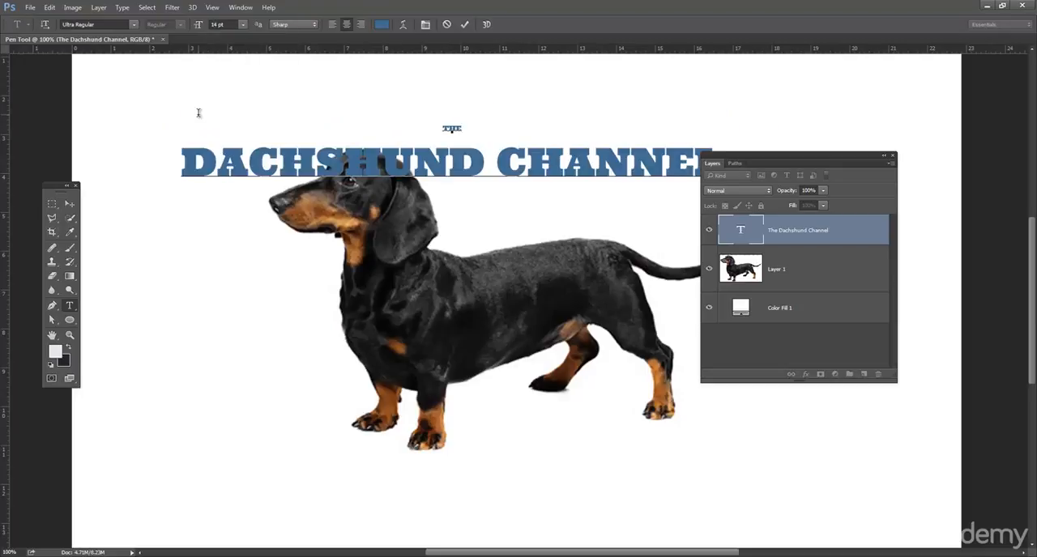
Step: Remove the space between DACHSHUND and CHANNEL and set the word CHANNEL in Helvetica CE Regular
click(450, 162)
click(498, 162)
key(shift+Left)
key(ctrl+shift+Left)
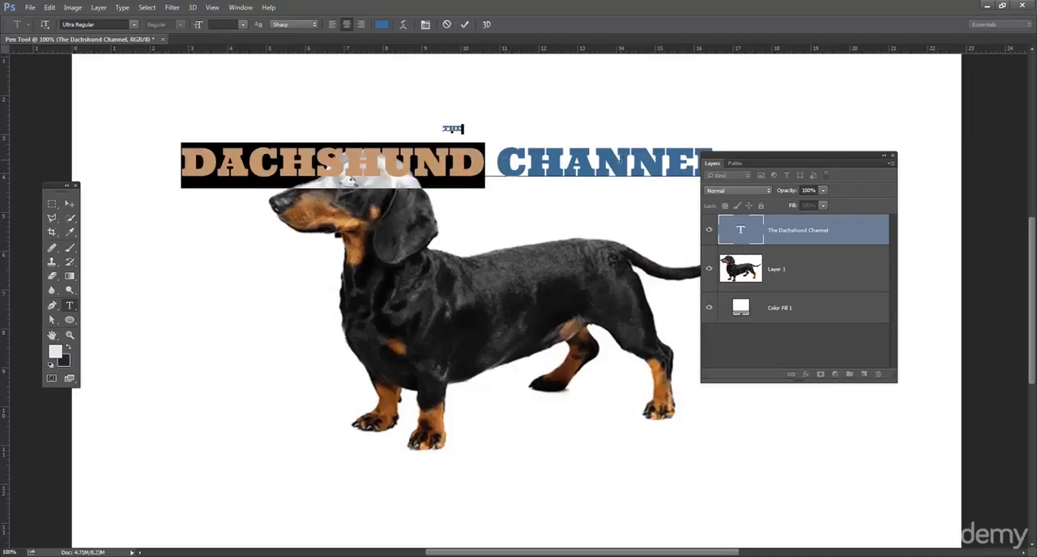
double_click(621, 159)
drag(621, 159, 962, 167)
click(495, 160)
key(BackSpace)
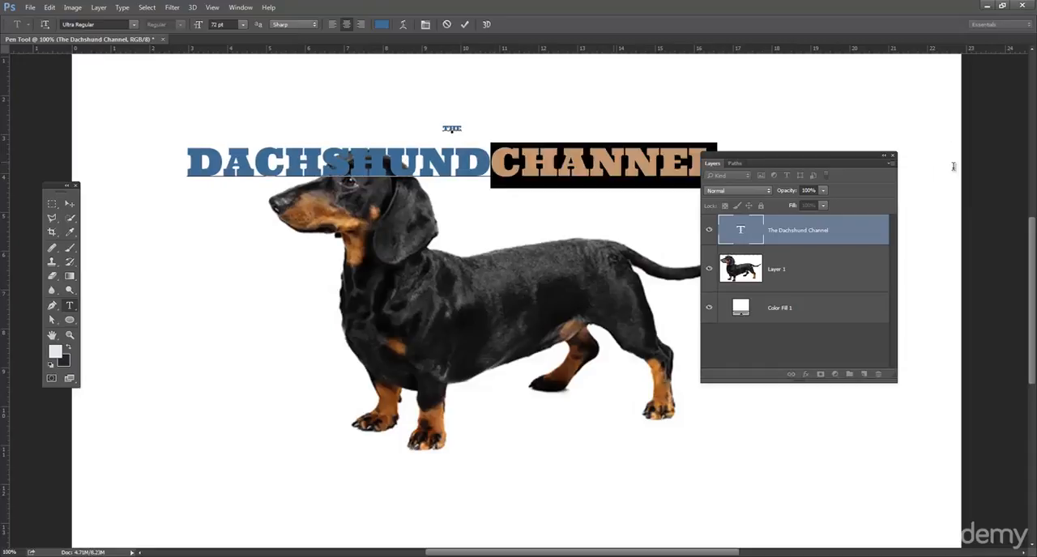
click(124, 24)
text(helve)
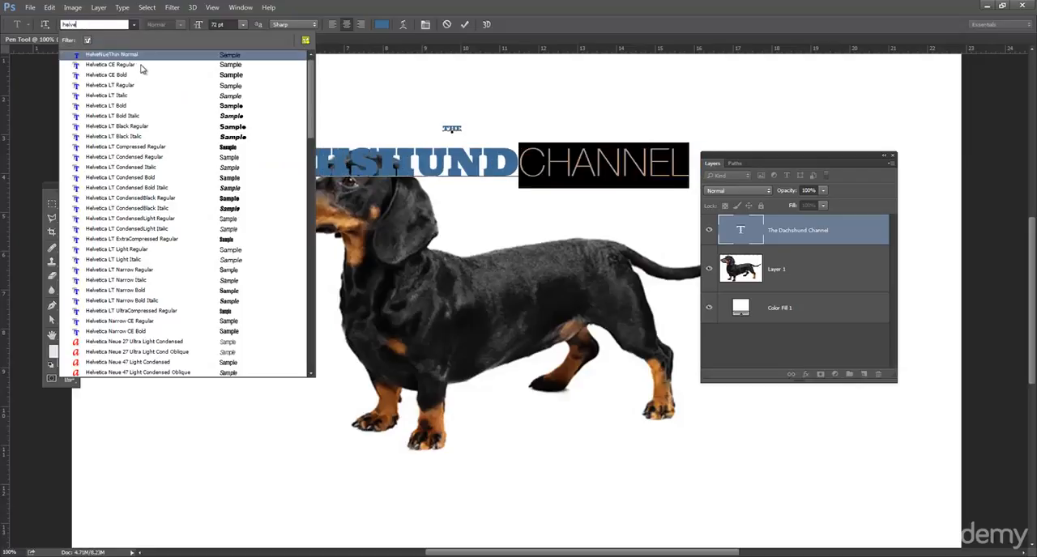
click(122, 65)
Step: Put CHANNEL on its own line below DACHSHUND and set its size to 14 pt
click(522, 162)
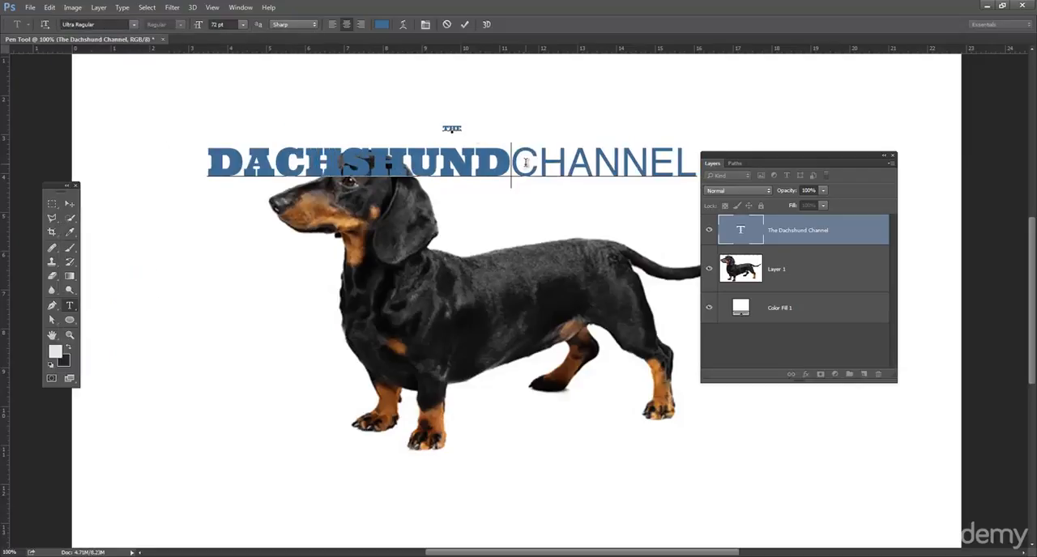
key(Return)
double_click(412, 214)
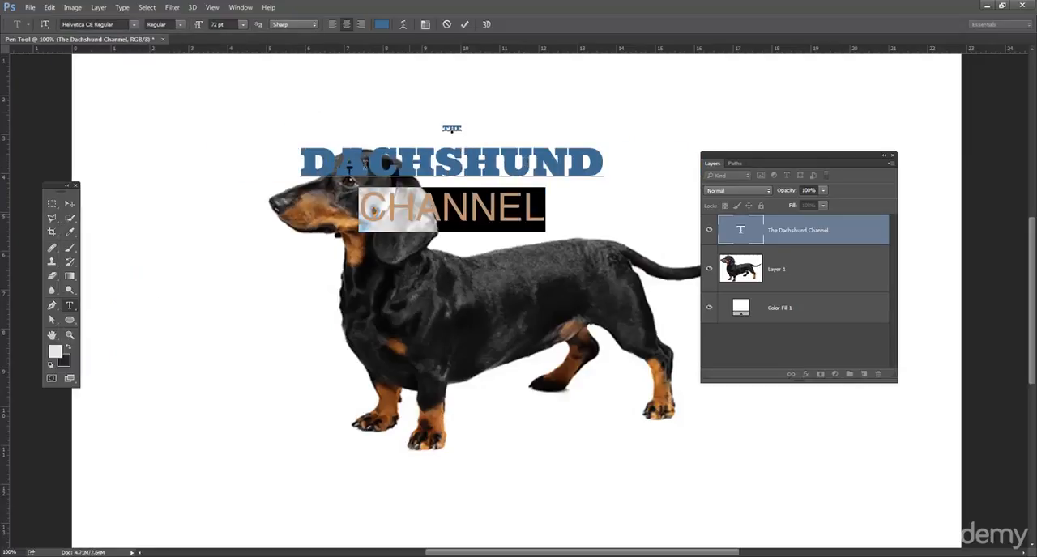
click(241, 26)
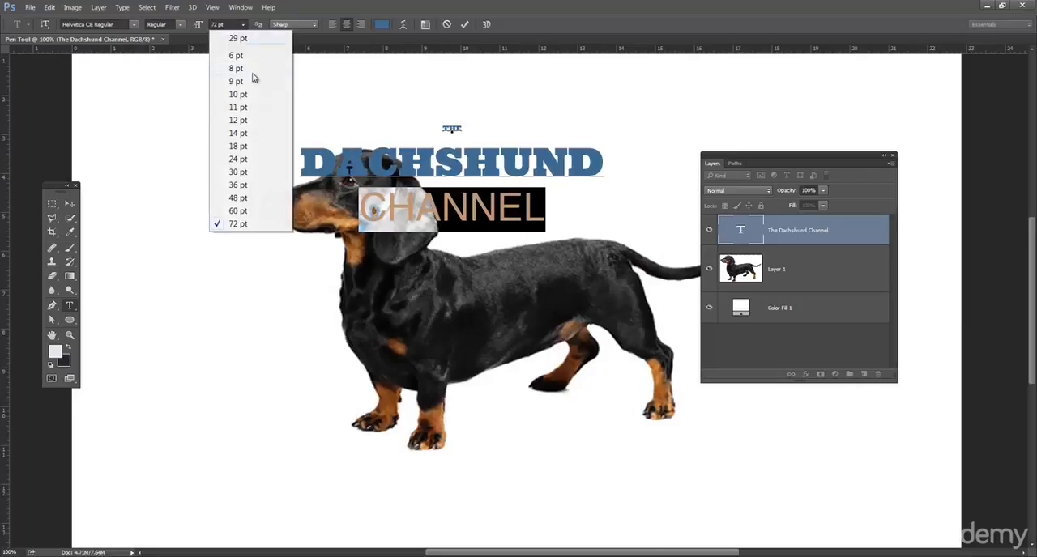
click(248, 137)
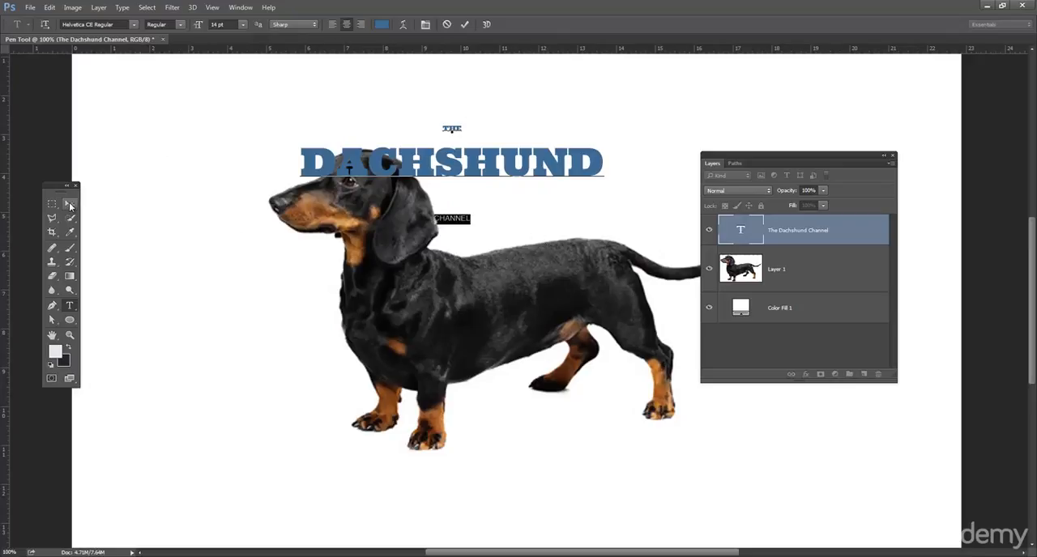
Step: Move the three-line title up and left into the canvas's upper-left area
double_click(422, 152)
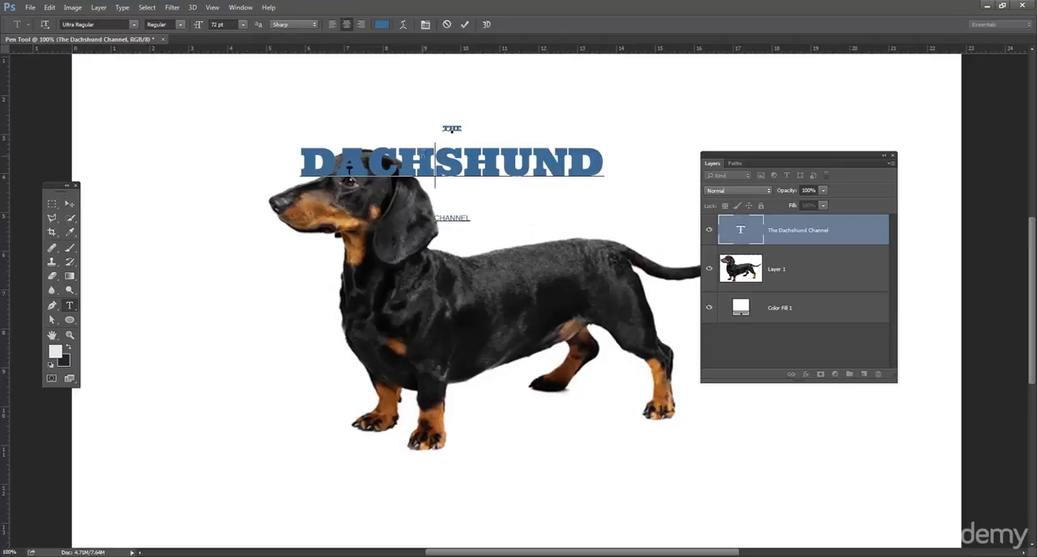
click(69, 207)
drag(530, 144, 356, 97)
Step: Select the word CHANNEL and show the character settings, placed over the empty canvas beside the dog's front legs
click(69, 306)
click(267, 179)
double_click(267, 179)
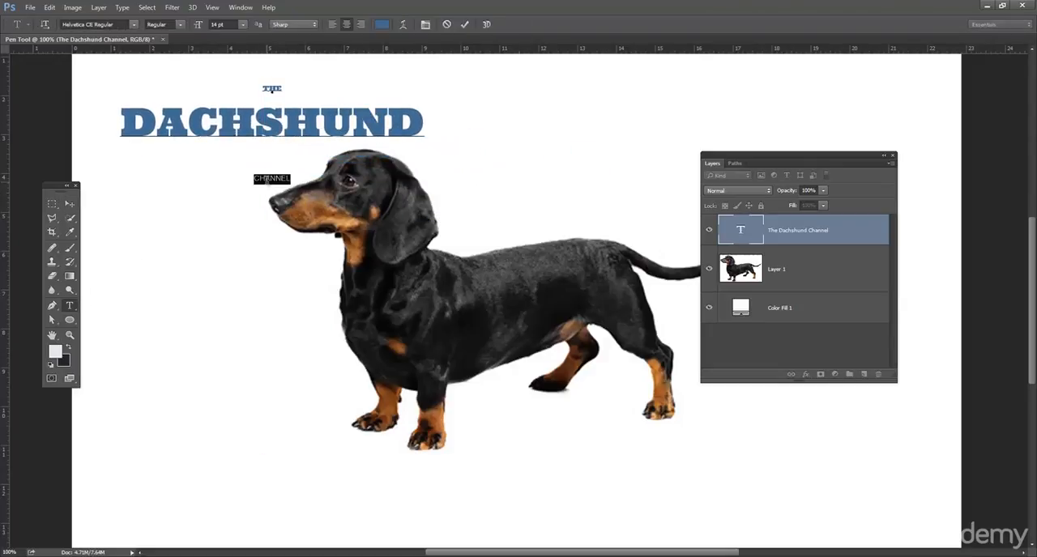
click(241, 7)
click(240, 8)
click(425, 25)
drag(676, 141, 172, 306)
drag(613, 170, 134, 370)
click(135, 311)
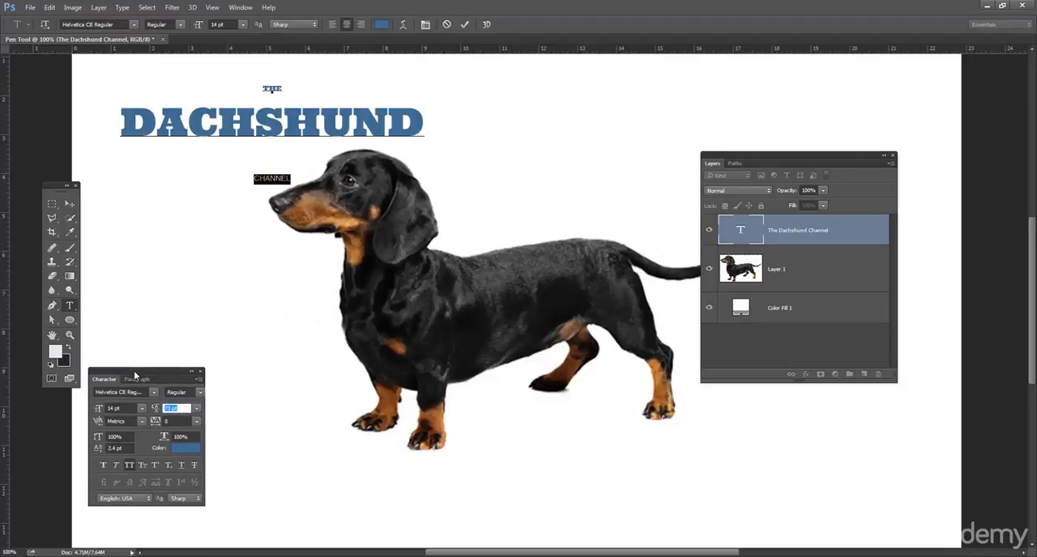
Step: Set the leading of CHANNEL to 14.01 pt, bringing it up close under DACHSHUND
click(188, 411)
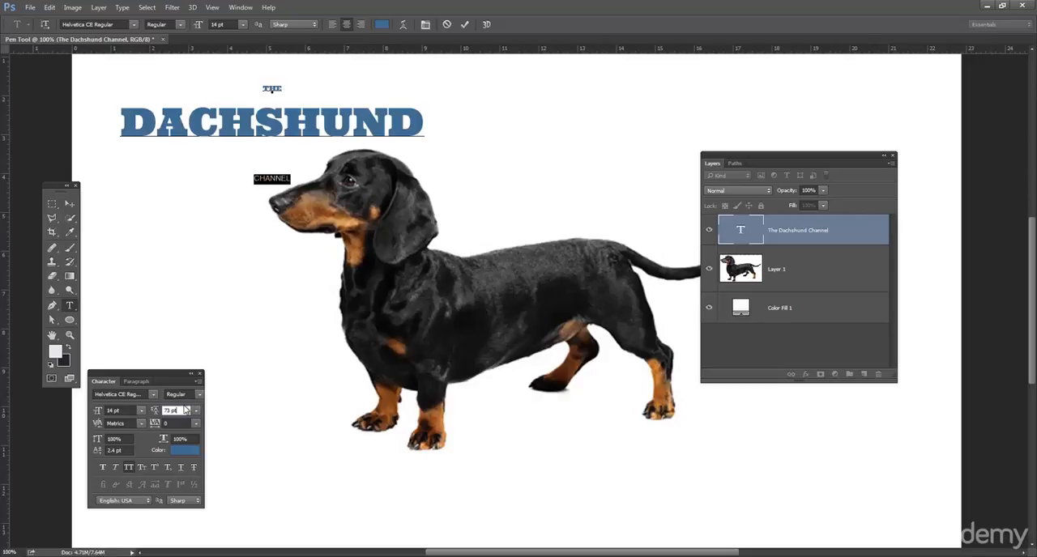
key(Down)
key(Down)
key(Down)
key(Down)
key(Down)
key(Down)
key(Down)
key(Down)
key(Down)
key(Down)
key(Down)
key(Down)
key(Down)
key(Down)
key(Down)
key(Down)
key(Down)
key(Down)
key(Down)
key(Down)
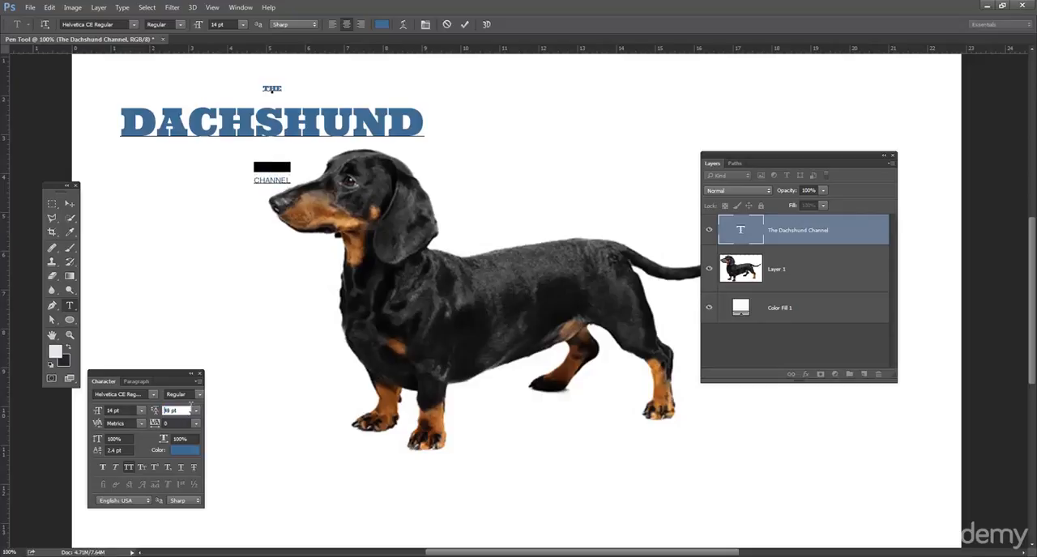
key(Down)
key(Down)
key(Down)
key(Down)
key(Down)
key(Down)
key(Down)
key(Down)
key(Down)
key(Down)
key(Down)
key(Down)
key(Down)
key(Down)
key(Down)
key(Down)
key(Down)
key(Down)
key(Down)
key(Down)
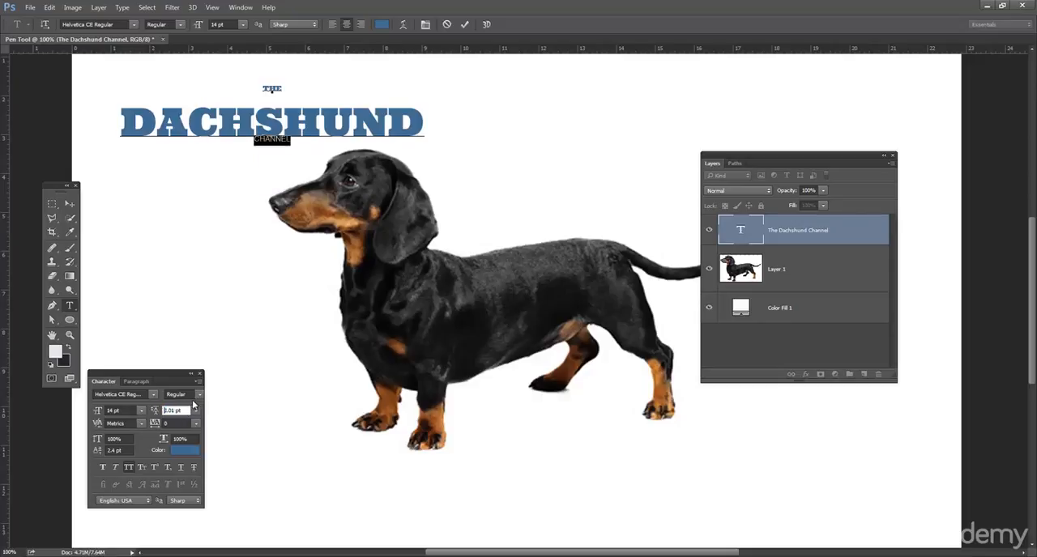
key(Up)
key(Up)
key(Up)
key(Up)
key(Up)
key(Up)
key(Up)
key(Up)
key(Up)
key(Up)
key(Up)
key(Up)
key(Up)
key(Up)
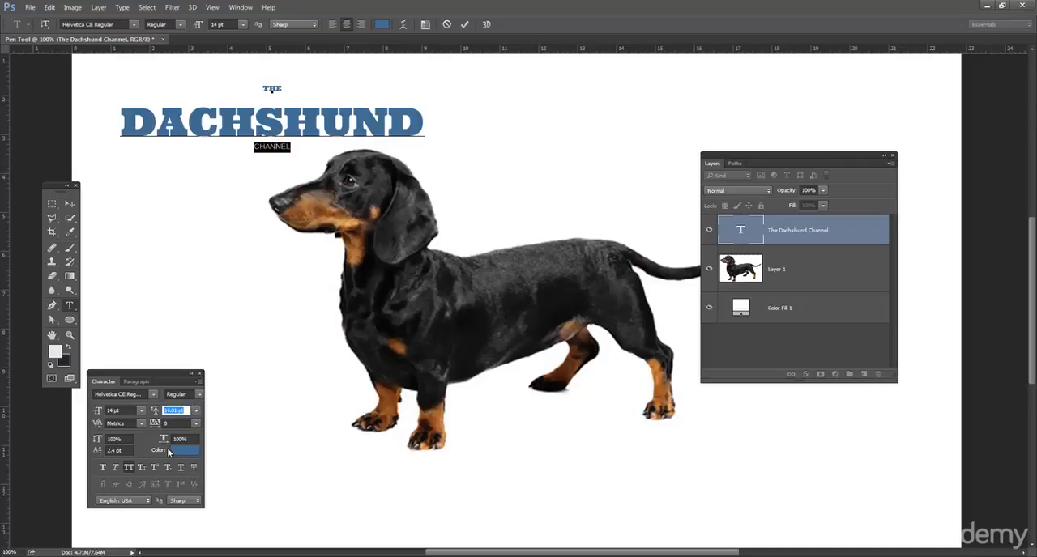
Step: Increase the font size of CHANNEL to 26 pt
click(122, 411)
key(Up)
key(Up)
key(Up)
key(Up)
key(Up)
key(Up)
key(Up)
key(Up)
key(Up)
key(Up)
key(Up)
key(Up)
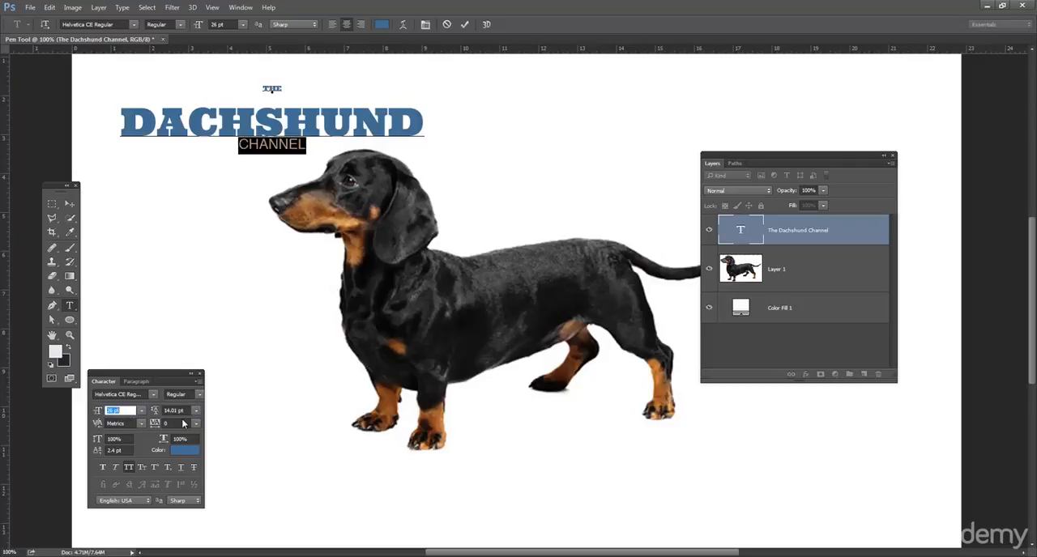
Step: Spread the letters of CHANNEL with a tracking of 1940 and set its font style to Bold
click(183, 423)
key(Up)
key(Up)
key(Up)
key(Up)
key(Up)
key(Up)
key(Up)
key(Up)
key(Up)
key(Up)
key(Up)
key(Up)
key(Up)
key(Up)
key(Up)
key(Up)
key(Up)
key(Up)
key(Up)
key(Up)
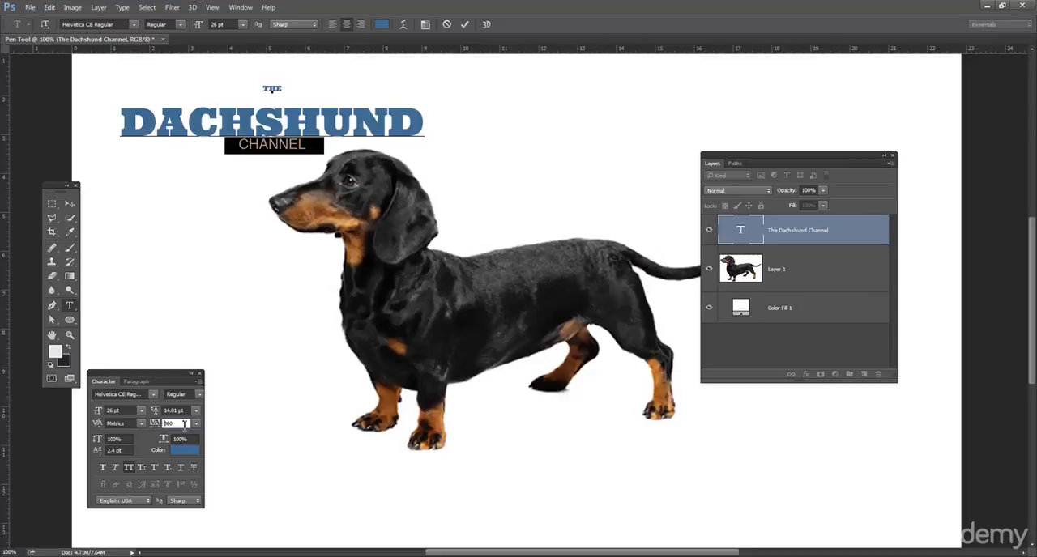
key(Up)
key(Up)
key(Up)
key(Up)
key(Up)
key(Up)
key(Up)
key(Up)
key(Up)
key(Up)
key(Up)
key(Up)
key(Up)
key(Up)
key(Up)
key(Up)
key(Up)
key(Up)
key(Up)
key(Up)
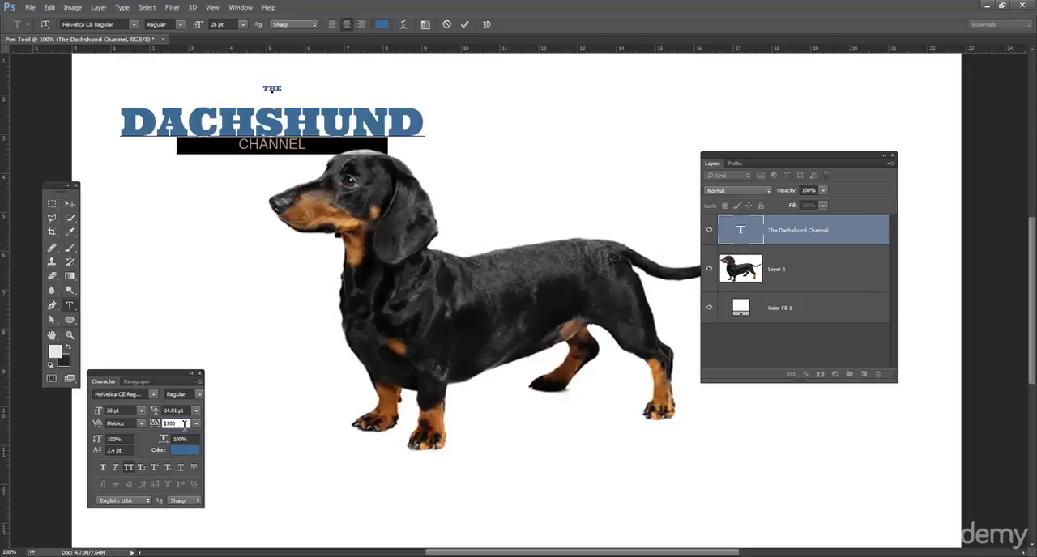
key(Up)
key(Up)
key(Up)
key(Up)
key(Up)
key(Up)
key(Up)
key(Up)
key(Up)
key(Up)
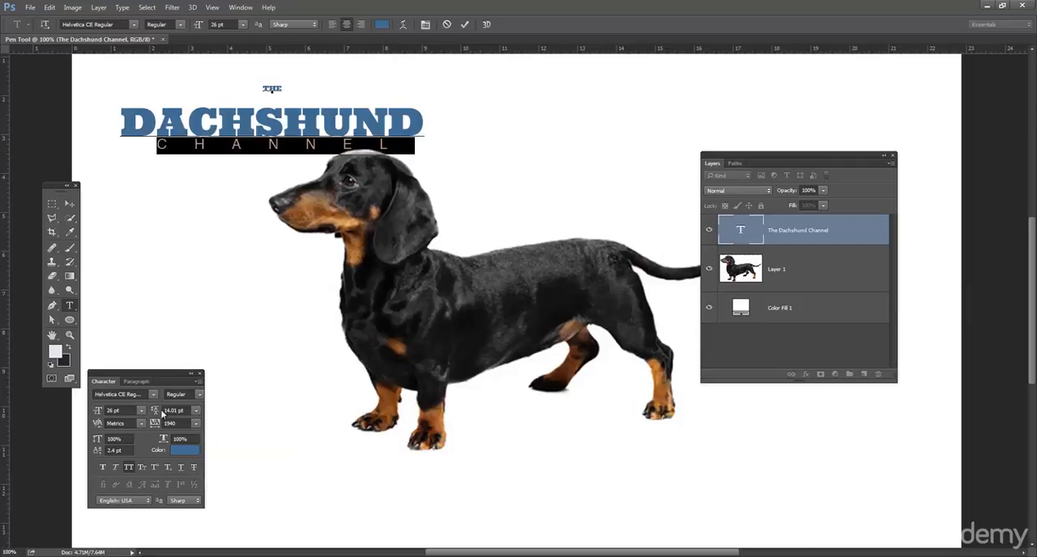
click(200, 395)
click(202, 419)
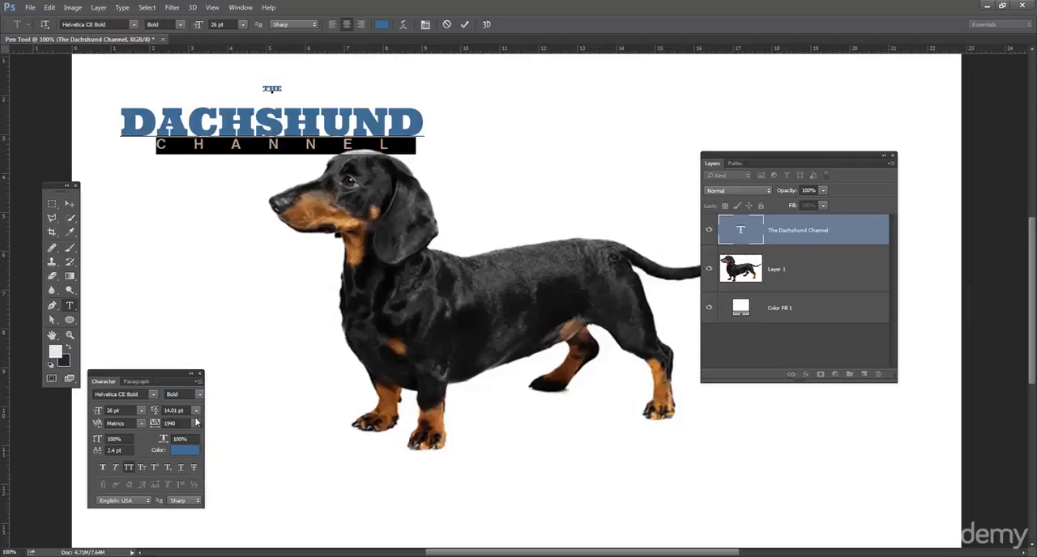
Step: Reduce the leading of DACHSHUND to bring the word closer under THE
double_click(273, 114)
click(182, 411)
key(Down)
key(Down)
key(Down)
key(Down)
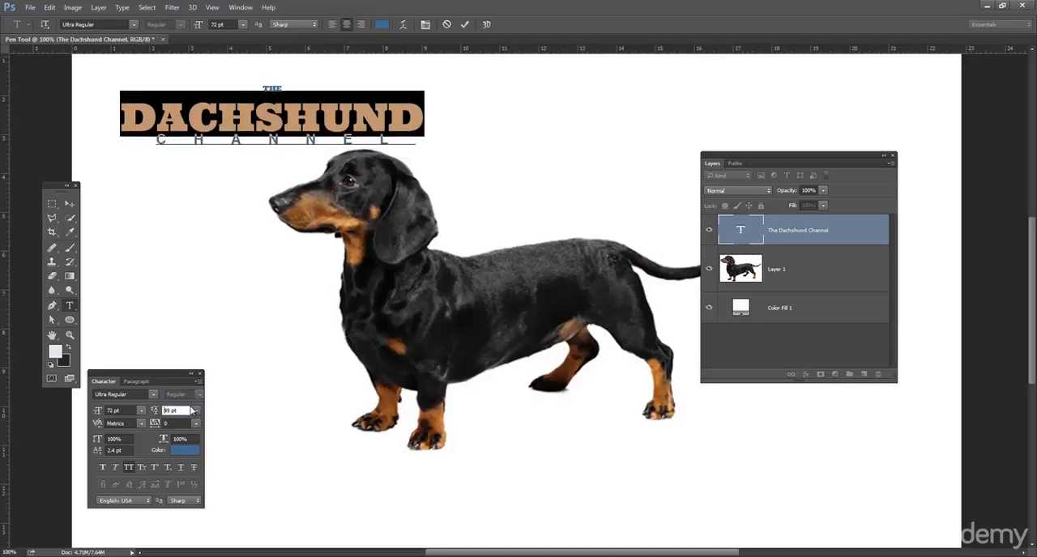
click(195, 410)
click(183, 309)
Step: Move the title right above the dog, then down over the dog's legs
click(69, 205)
drag(243, 115, 444, 114)
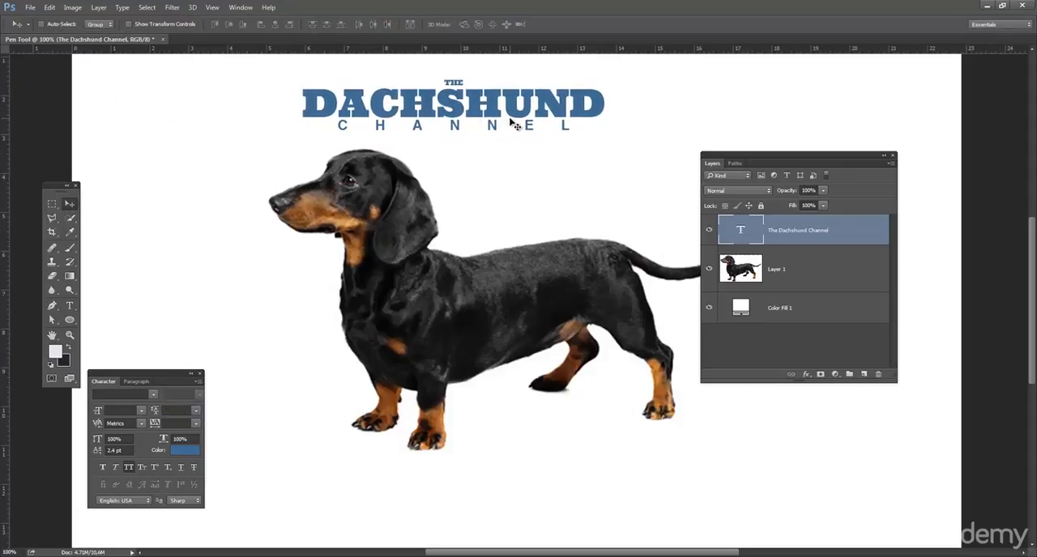
click(70, 306)
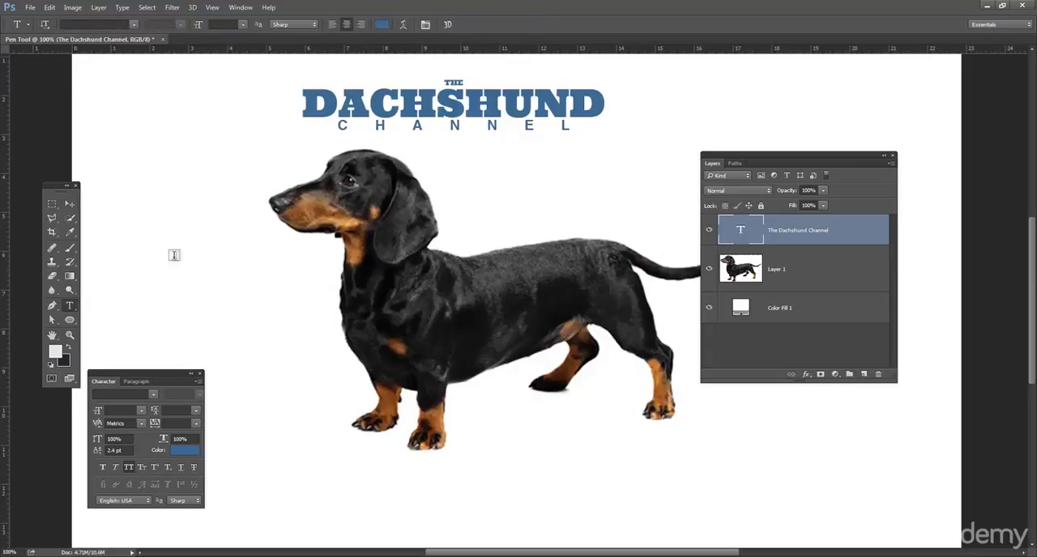
click(398, 131)
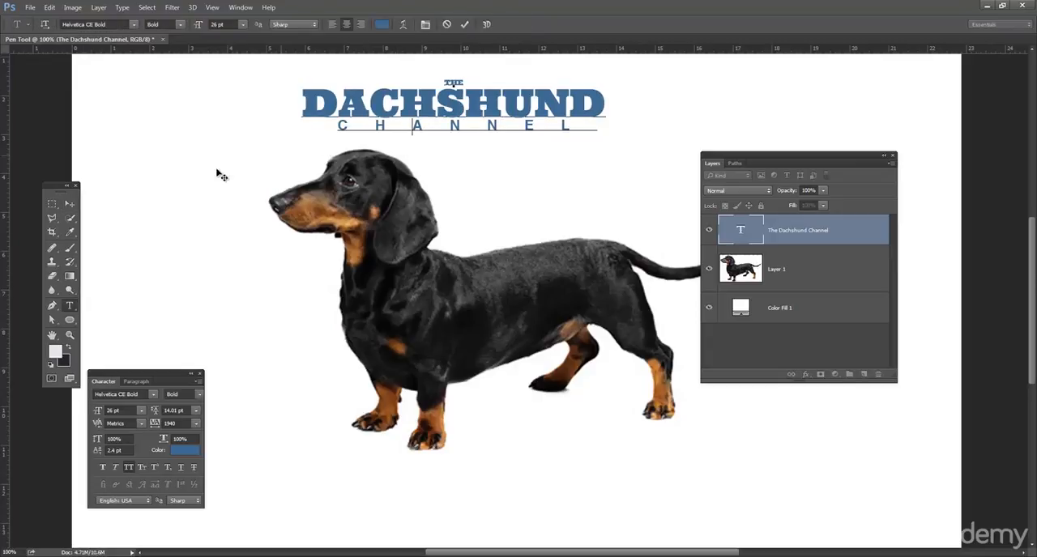
click(68, 205)
drag(438, 119, 482, 360)
Step: Select the dog's Layer 1 and reposition the dog slightly left behind the title, with its feet below the text
click(790, 261)
drag(570, 316, 571, 214)
key(ctrl+t)
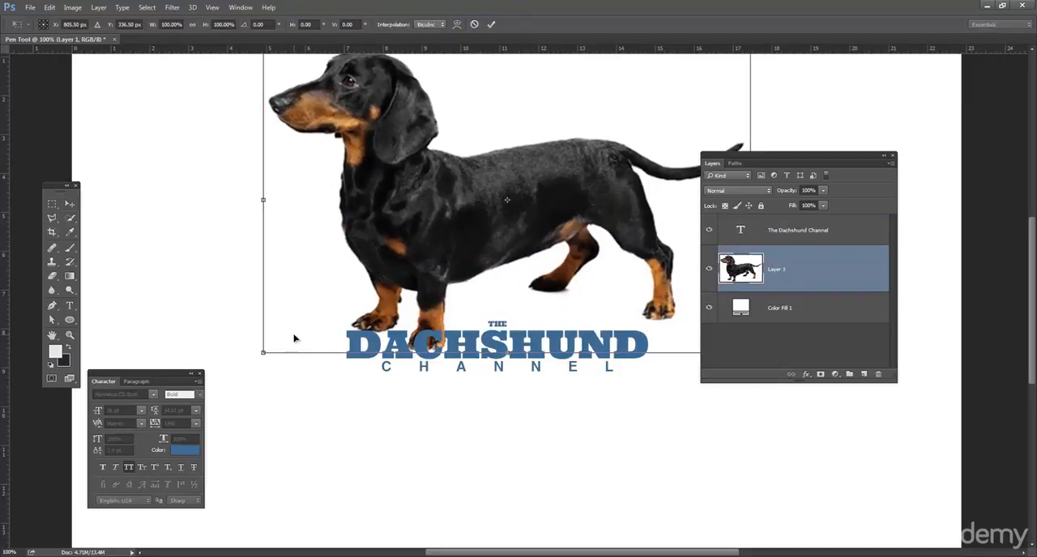
key(Return)
drag(431, 272, 408, 354)
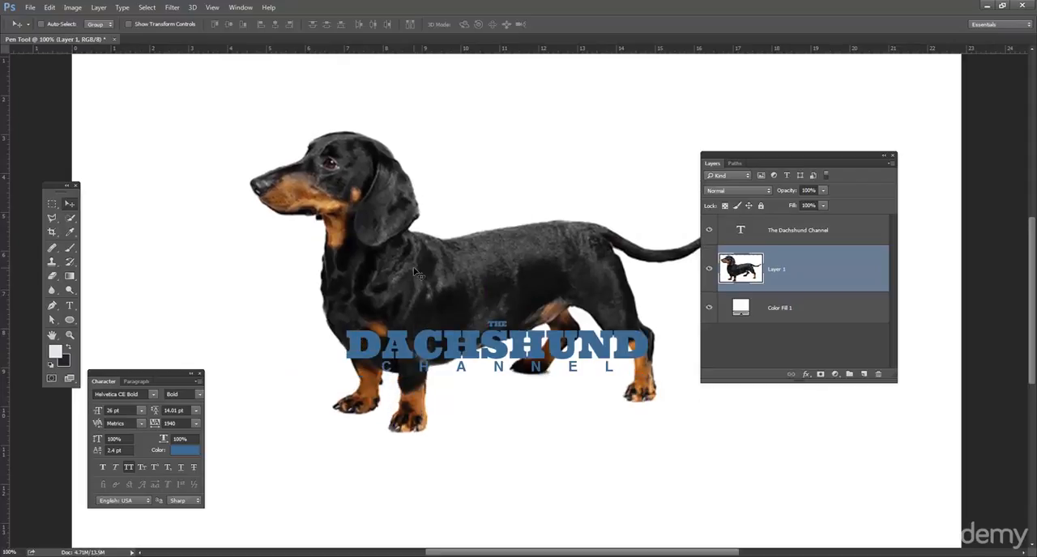
Step: Hide the dog's Layer 1, leaving the title on the plain white background
click(709, 270)
click(710, 270)
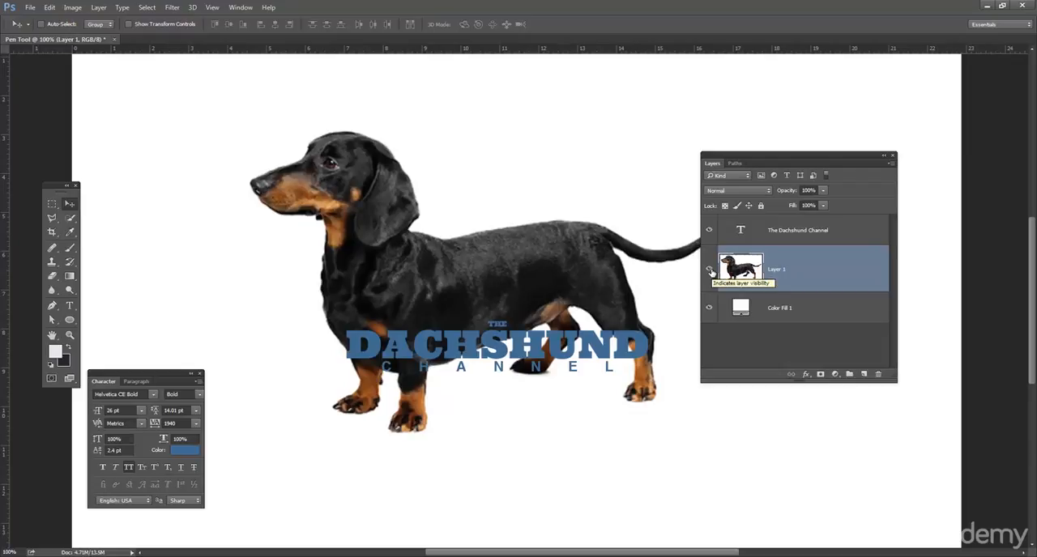
click(710, 269)
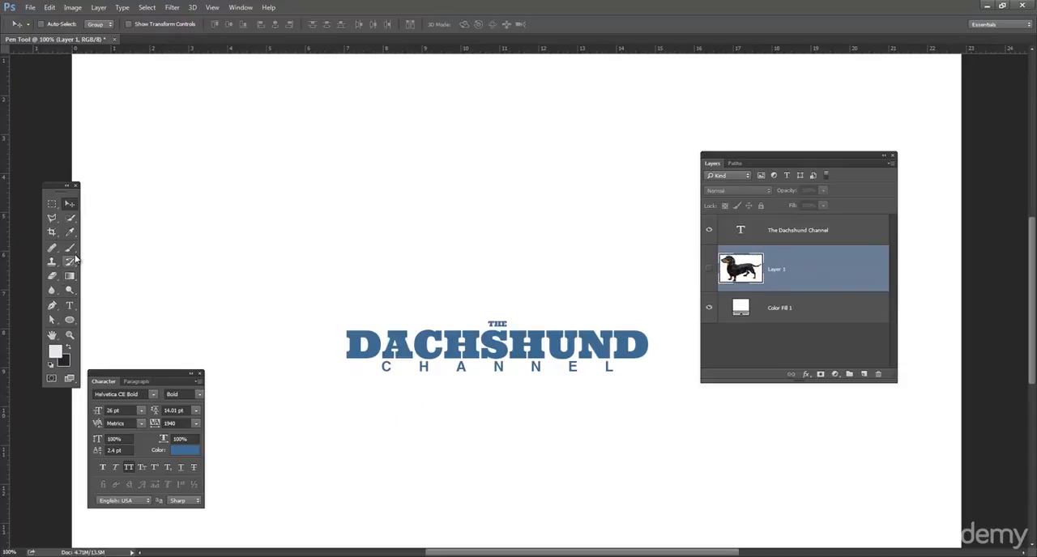
Step: Draw a closed, curved teardrop path with the Pen tool above the title
click(53, 307)
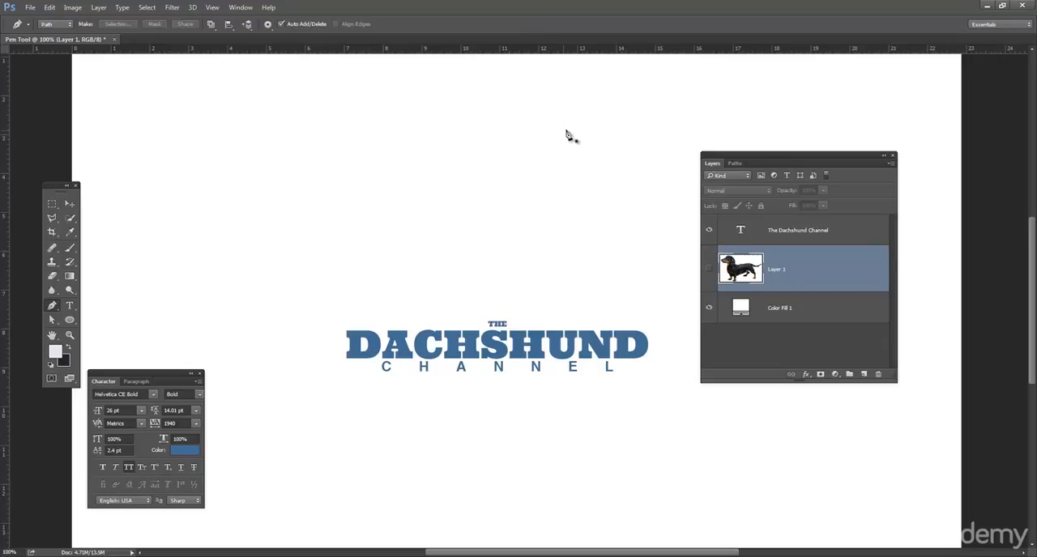
click(595, 114)
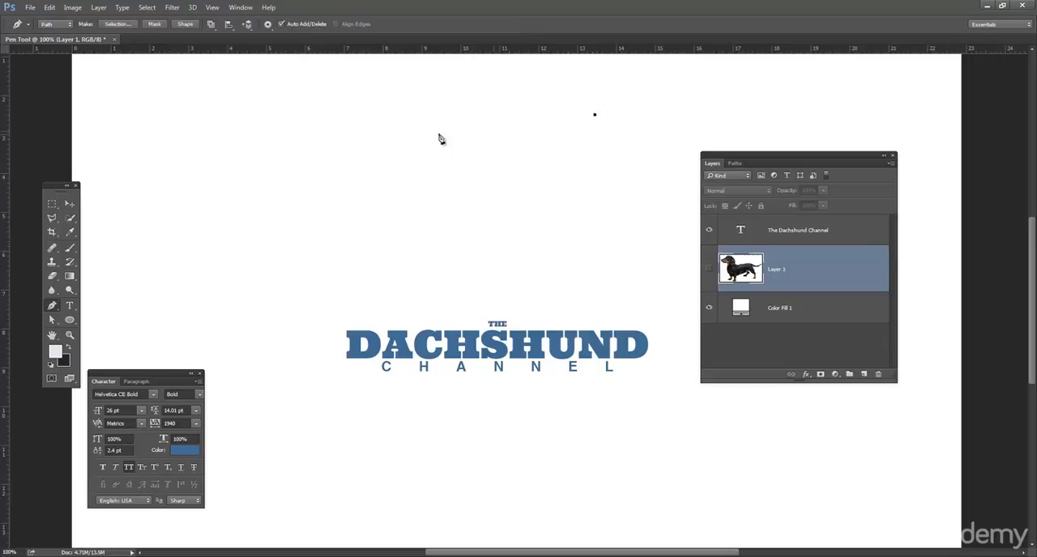
drag(392, 107, 384, 73)
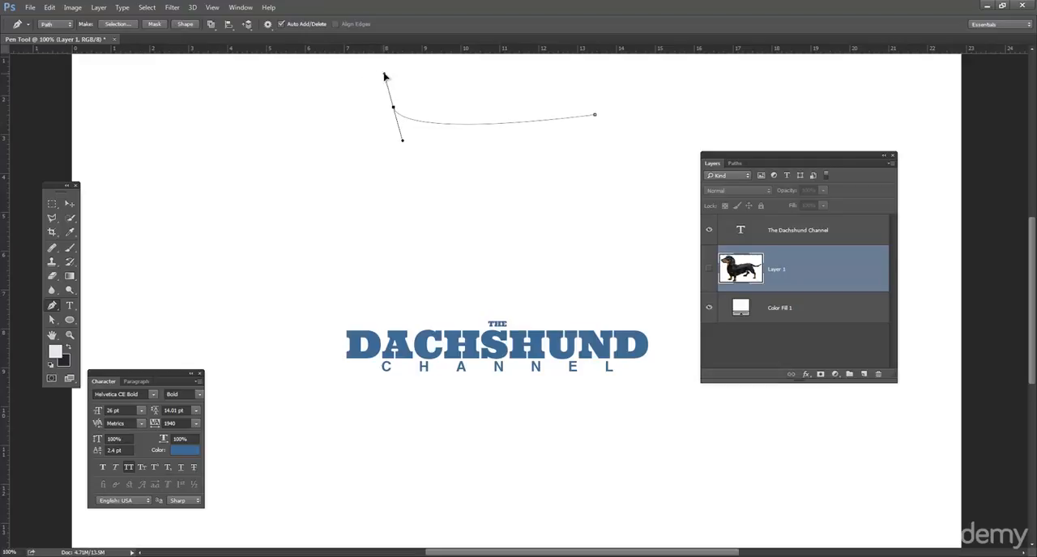
drag(352, 172, 411, 205)
click(596, 116)
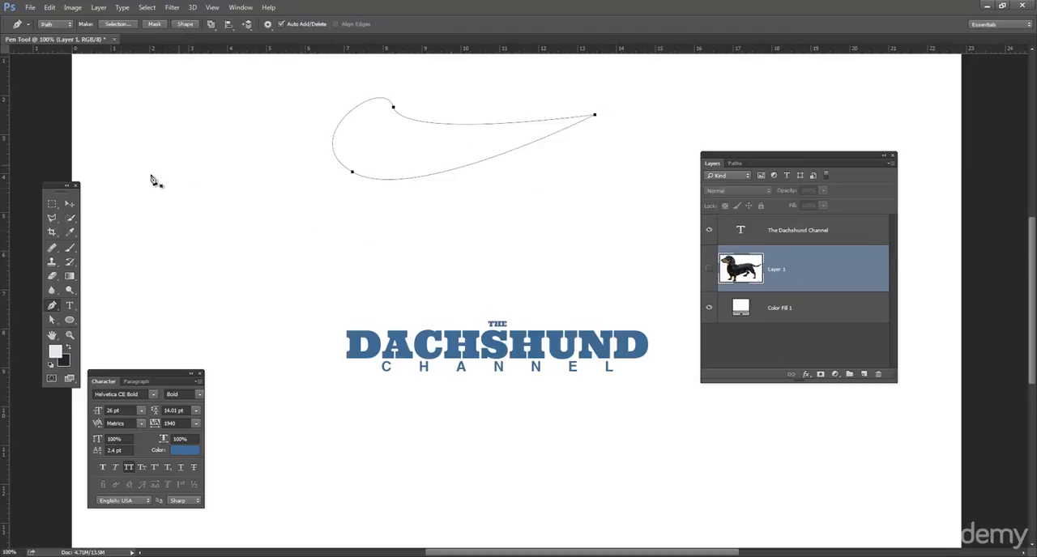
Step: Delete the teardrop work path above the title
click(71, 204)
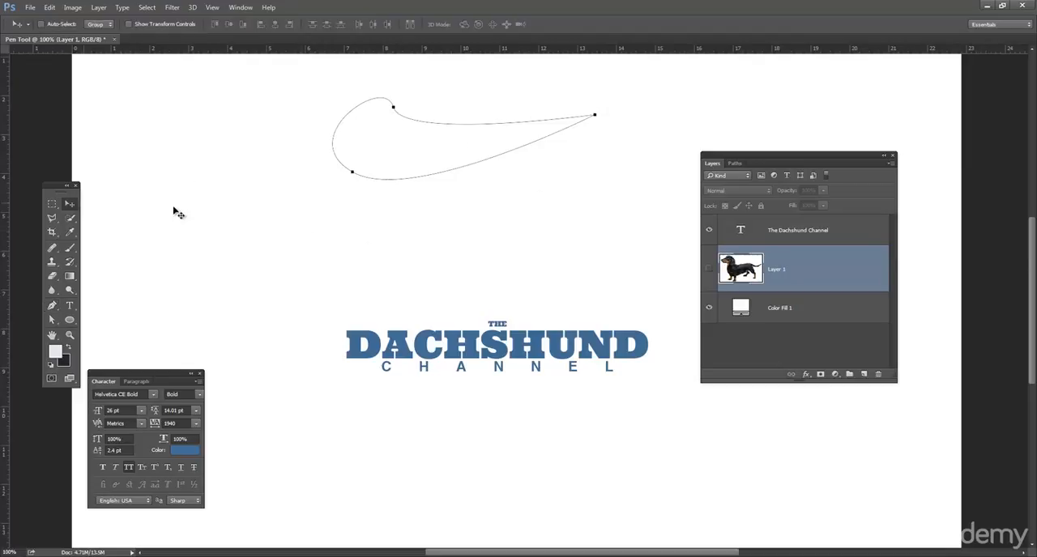
click(736, 163)
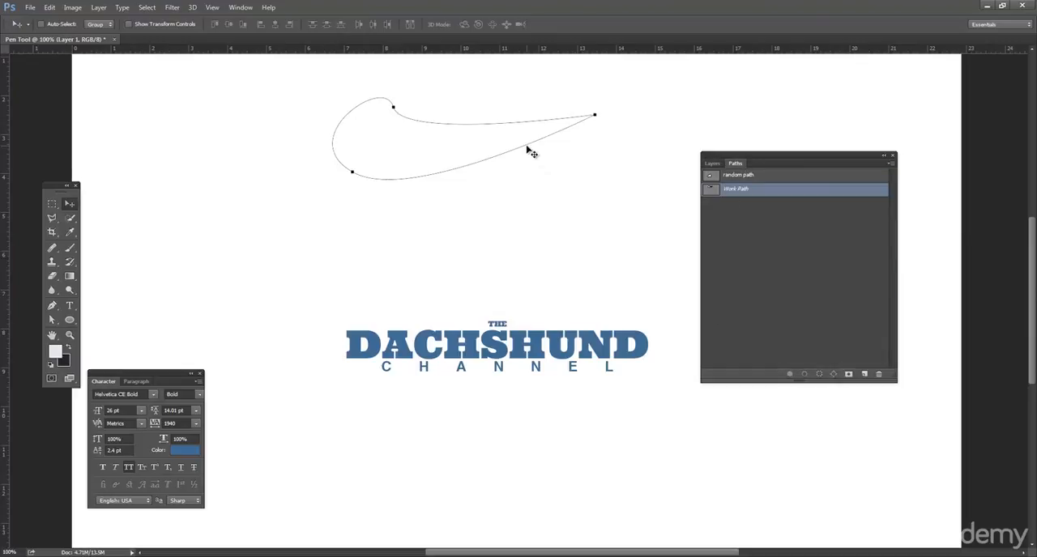
key(Delete)
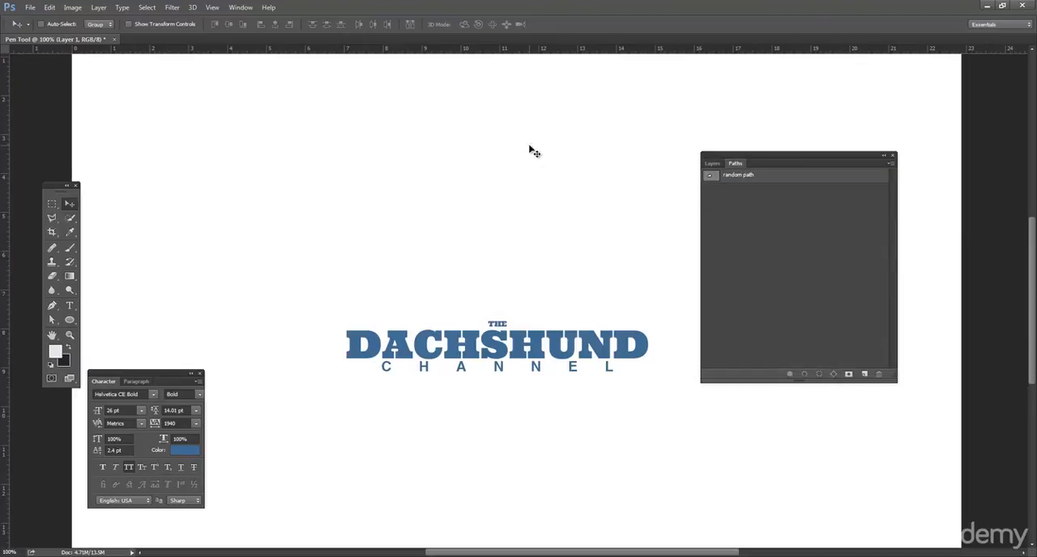
Step: Show the dog's Layer 1 again, then move the title down and the dog up so the title sits below the feet
click(711, 163)
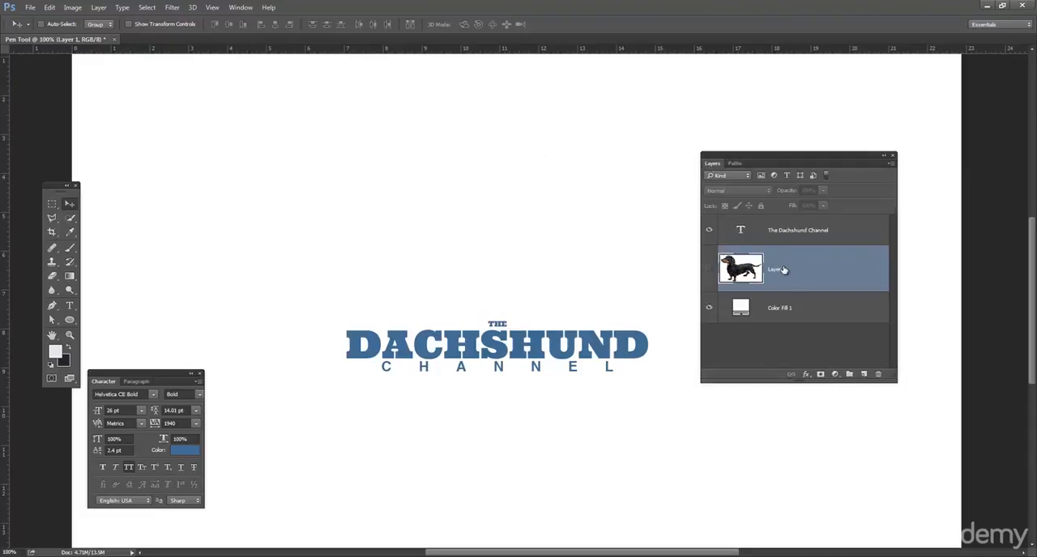
click(709, 270)
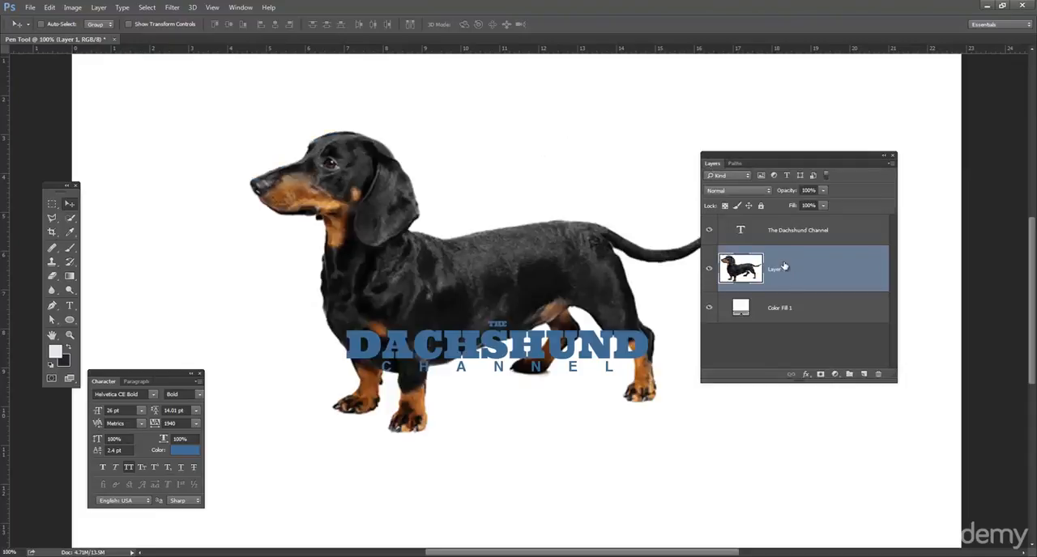
click(784, 231)
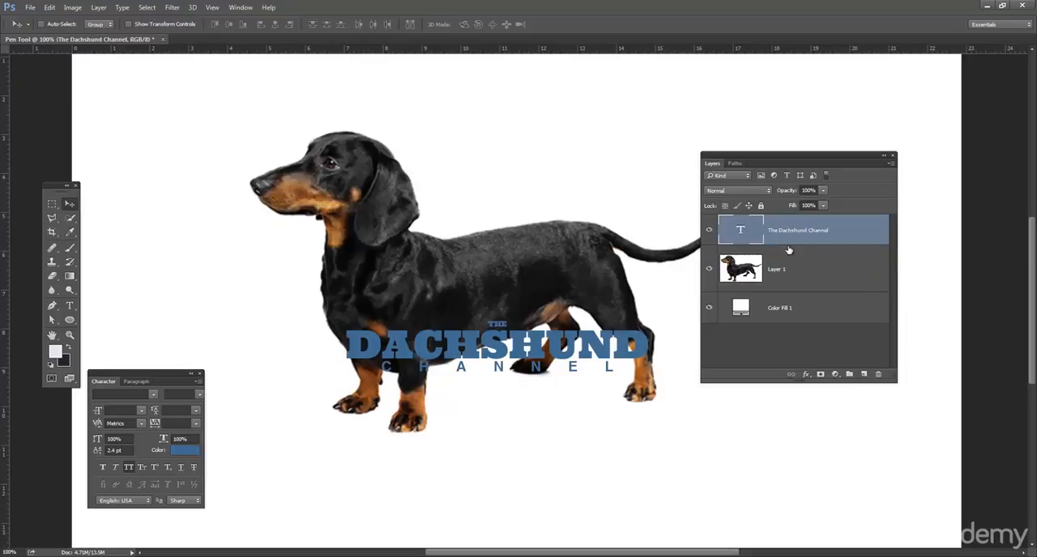
drag(496, 350, 496, 414)
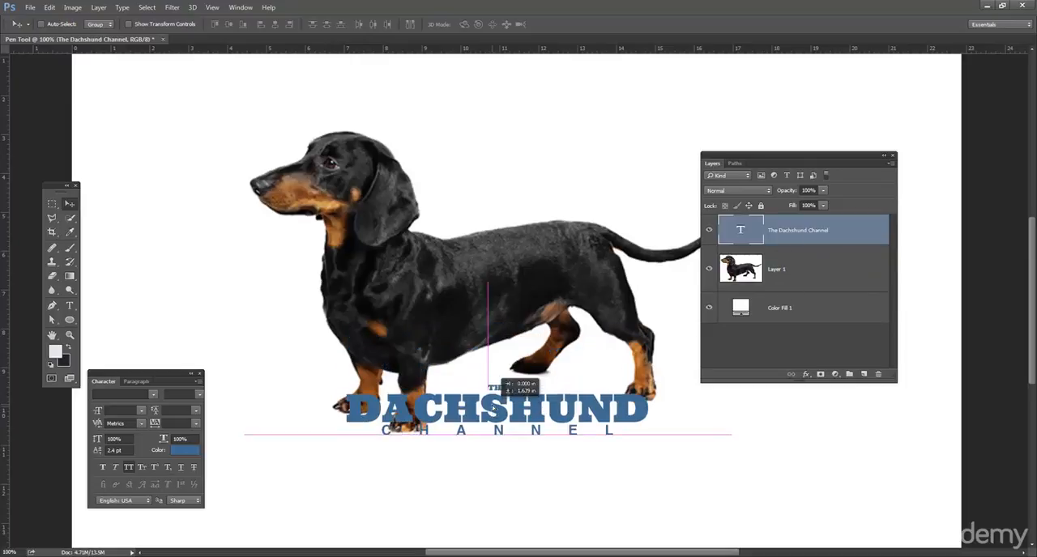
click(776, 270)
drag(515, 273, 516, 216)
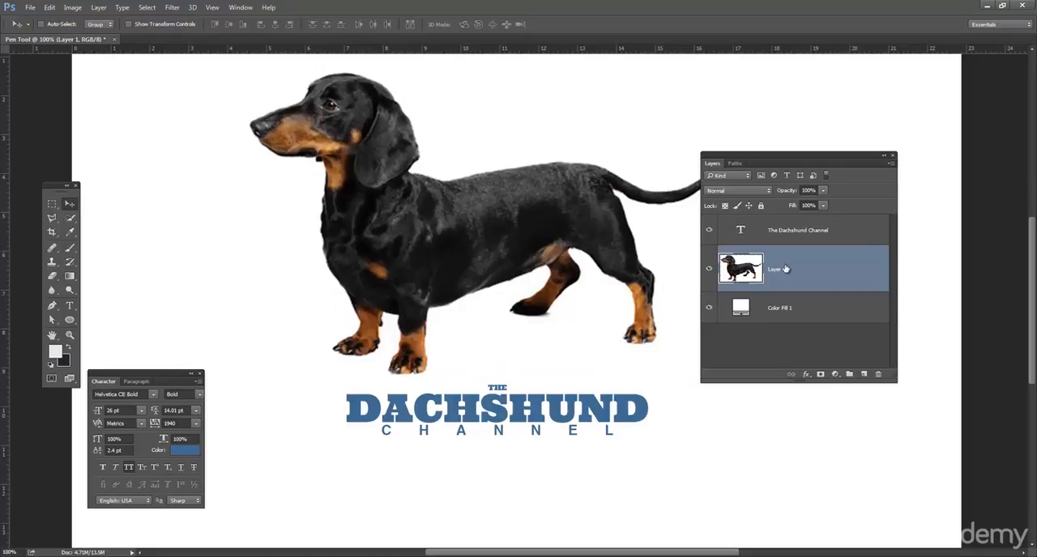
Step: Start a Pen tool path at 300% zoom on the dog's nose and trace along the muzzle, forehead and back of the head
click(52, 307)
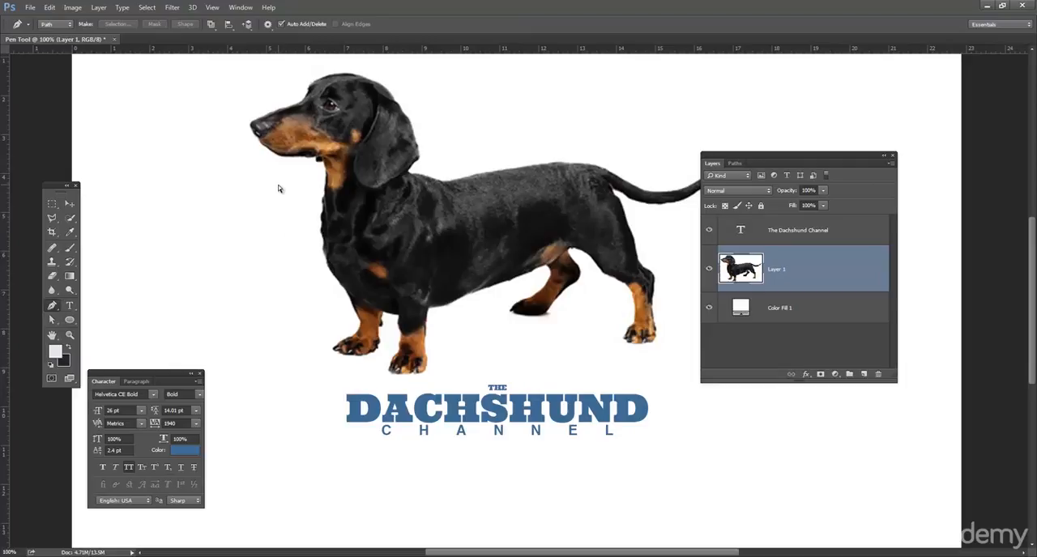
key(ctrl+plus)
key(ctrl+plus)
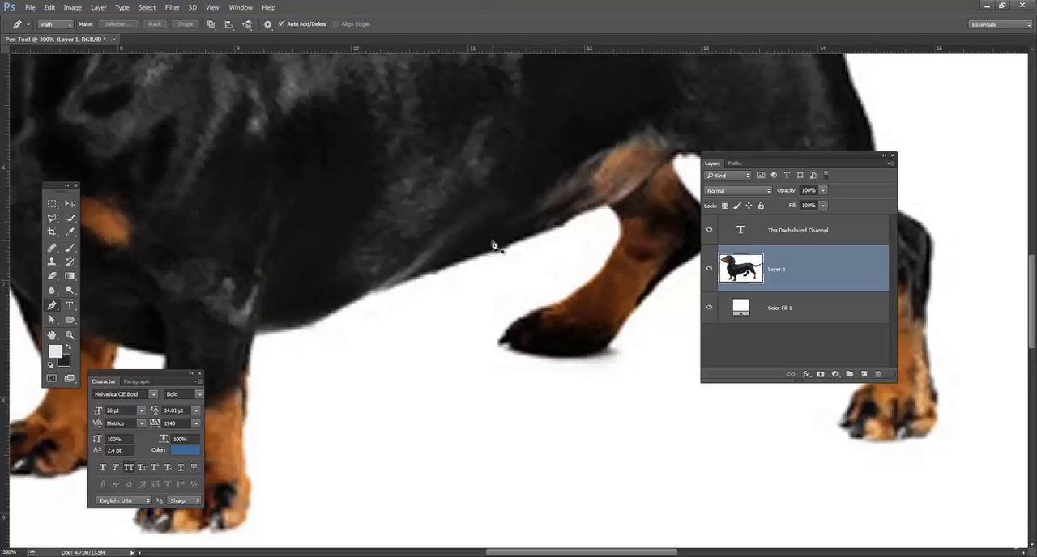
drag(327, 191, 630, 352)
drag(505, 180, 374, 356)
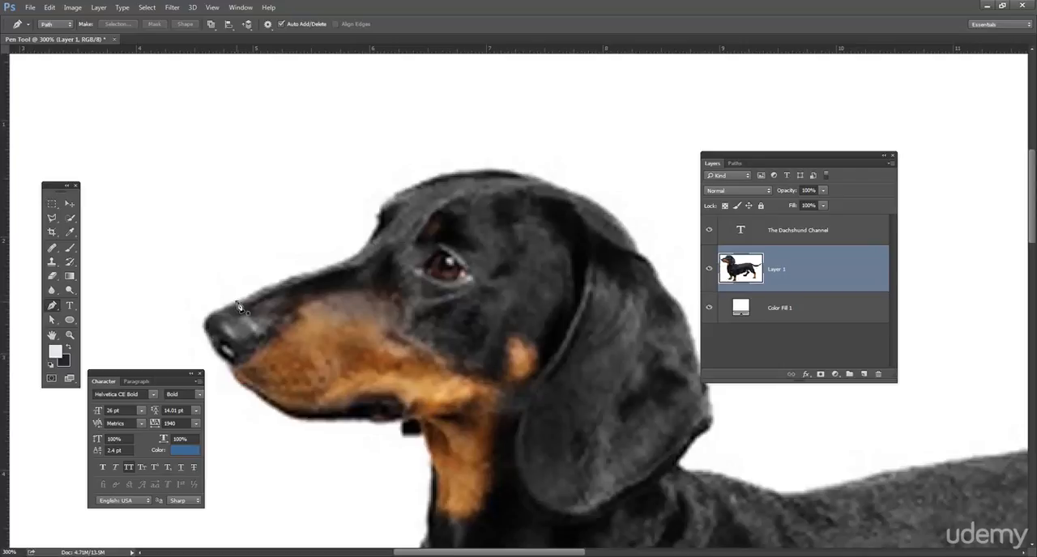
drag(254, 294, 257, 292)
drag(331, 276, 527, 177)
drag(595, 202, 638, 246)
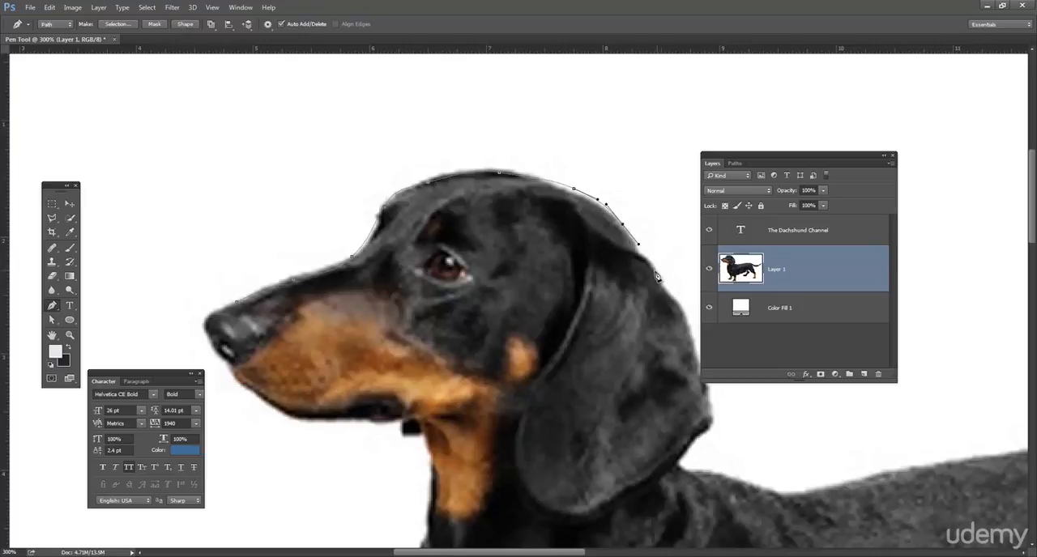
Step: Continue the path down the back edge of the ear and along the dog's back to the base of the tail
drag(610, 308, 517, 279)
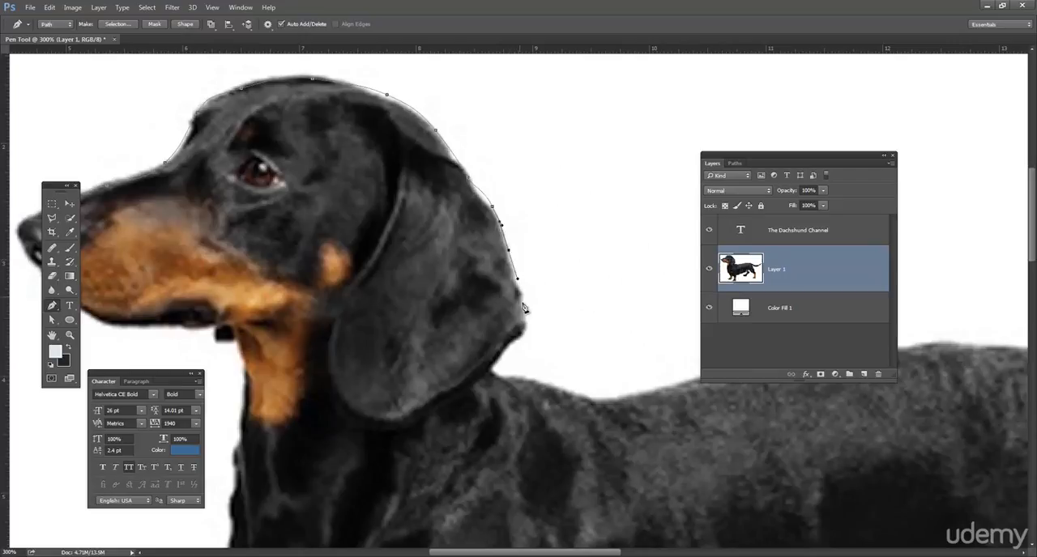
drag(521, 347, 638, 393)
drag(614, 303, 314, 241)
drag(467, 314, 478, 199)
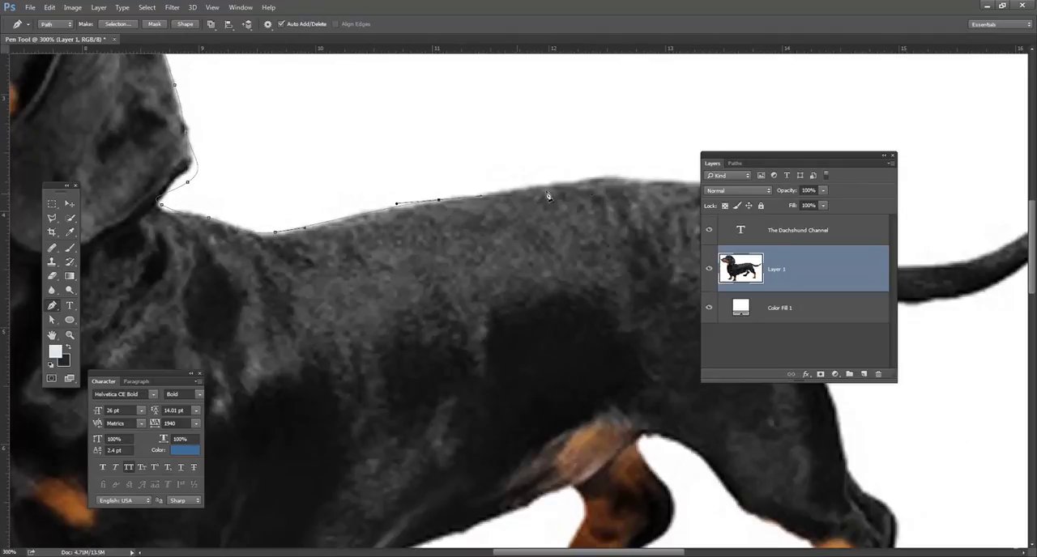
drag(588, 160, 322, 143)
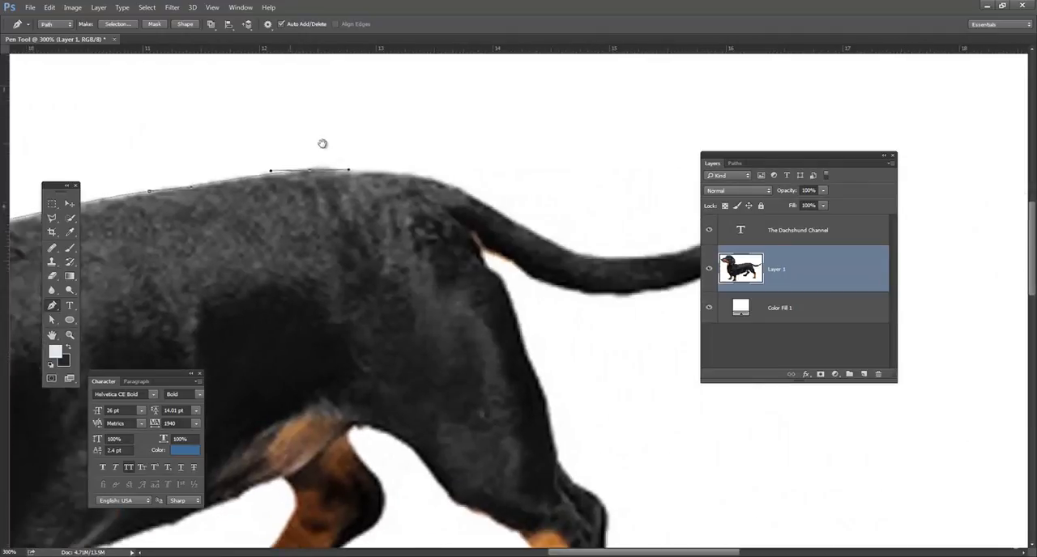
drag(404, 173, 436, 187)
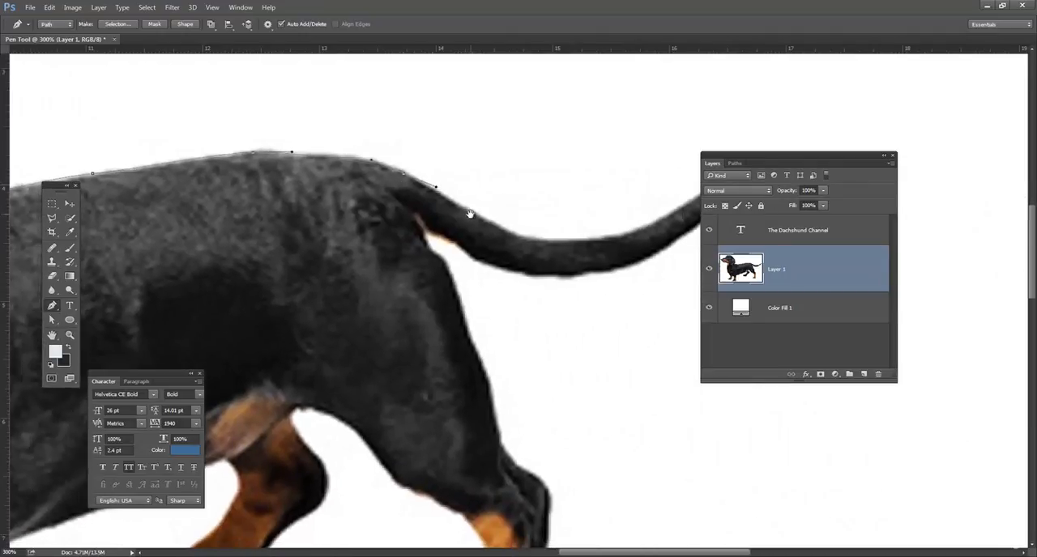
Step: Trace the path around the tail, along its upper edge to the tip and back along its underside to the rump
drag(489, 223, 368, 138)
drag(500, 154, 583, 99)
click(581, 94)
click(585, 99)
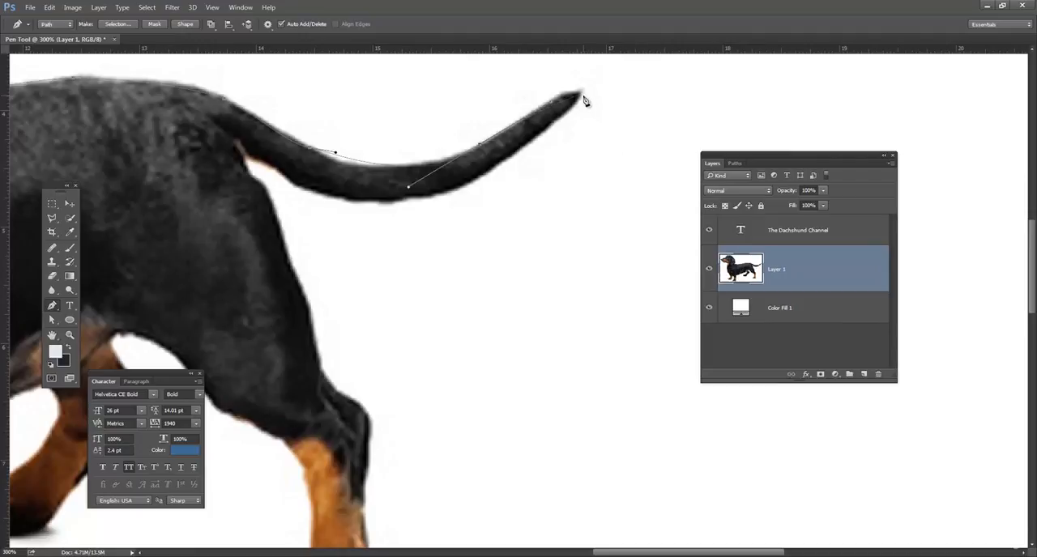
click(585, 96)
drag(556, 123, 453, 188)
drag(346, 200, 310, 193)
click(247, 156)
Step: Continue the path down the rear edge of the near hind leg to the hock
drag(278, 221, 282, 244)
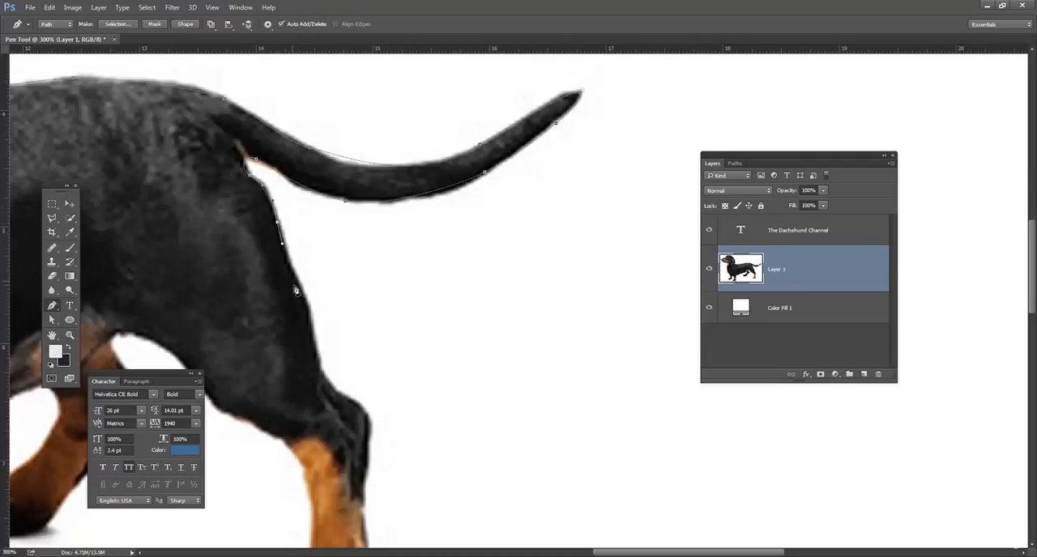
drag(310, 312, 312, 321)
key(space)
drag(326, 363, 374, 253)
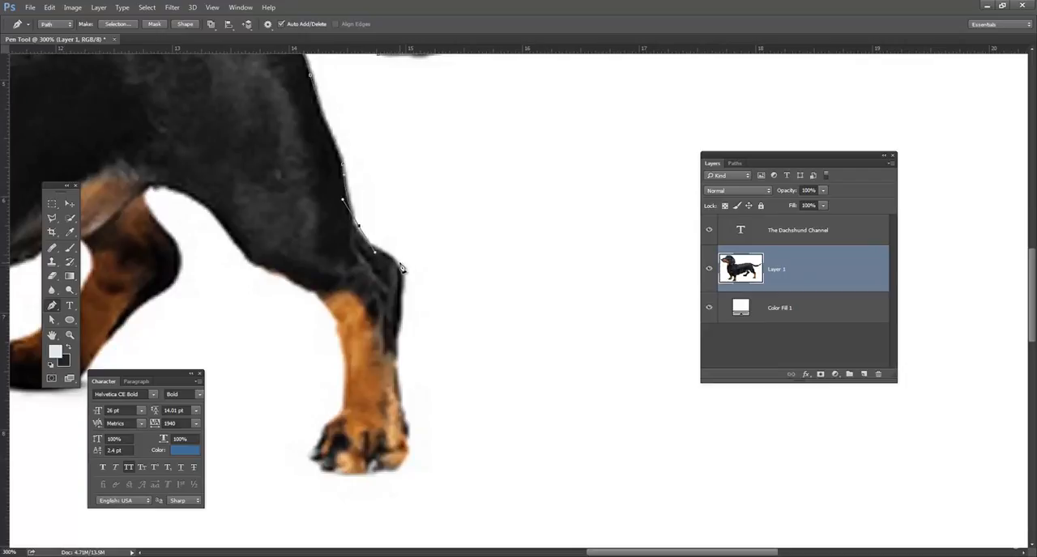
drag(395, 263, 405, 285)
Step: Trace the path around the near hind paw and up the front edge of the lower leg
drag(401, 356, 407, 397)
drag(453, 445, 318, 459)
drag(331, 417, 339, 409)
drag(345, 367, 336, 329)
drag(321, 304, 319, 298)
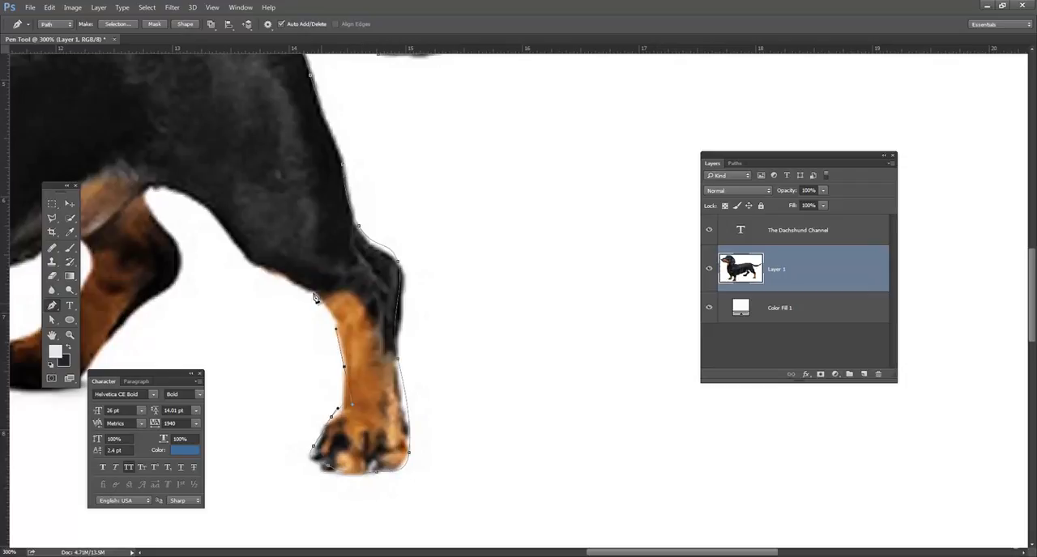
Step: Trace the path along the inner thigh, down the rear edge of the far hind leg and around its paw
drag(245, 258, 179, 189)
drag(174, 233, 332, 199)
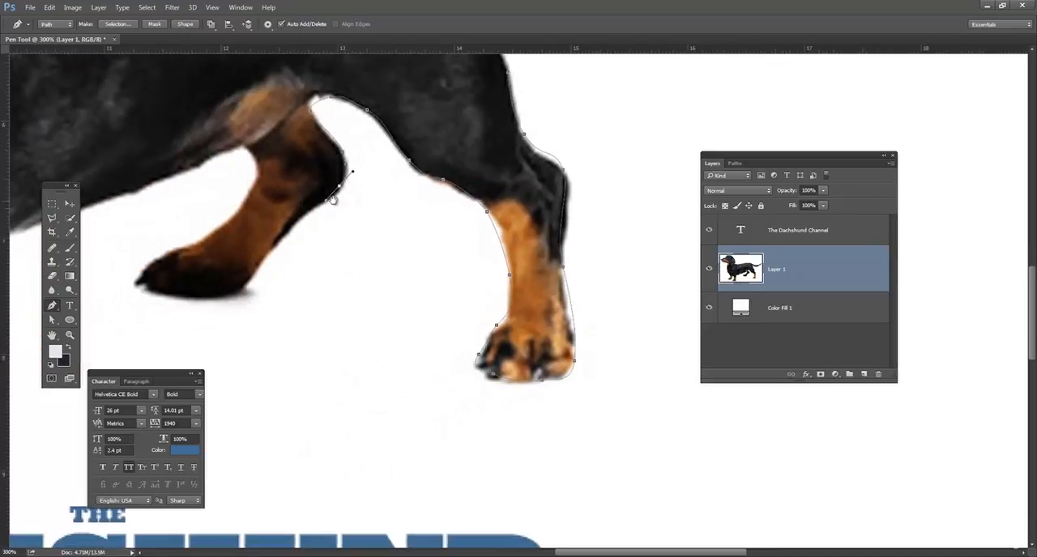
click(259, 261)
drag(240, 291, 218, 292)
drag(139, 281, 184, 246)
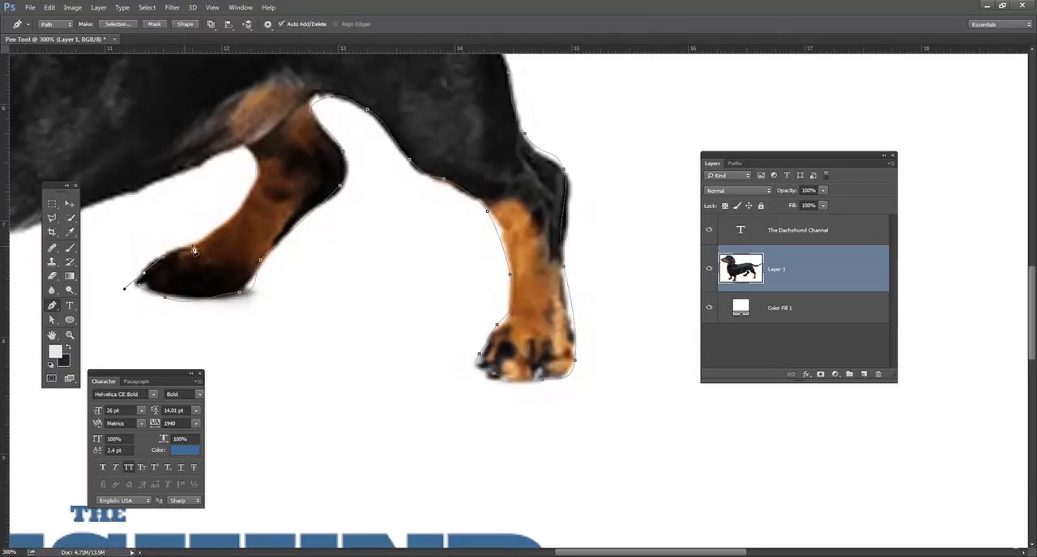
Step: Continue the path up the front edge of the far hind leg and along the belly to the near front leg
drag(246, 198, 163, 173)
drag(229, 166, 344, 129)
drag(280, 159, 233, 171)
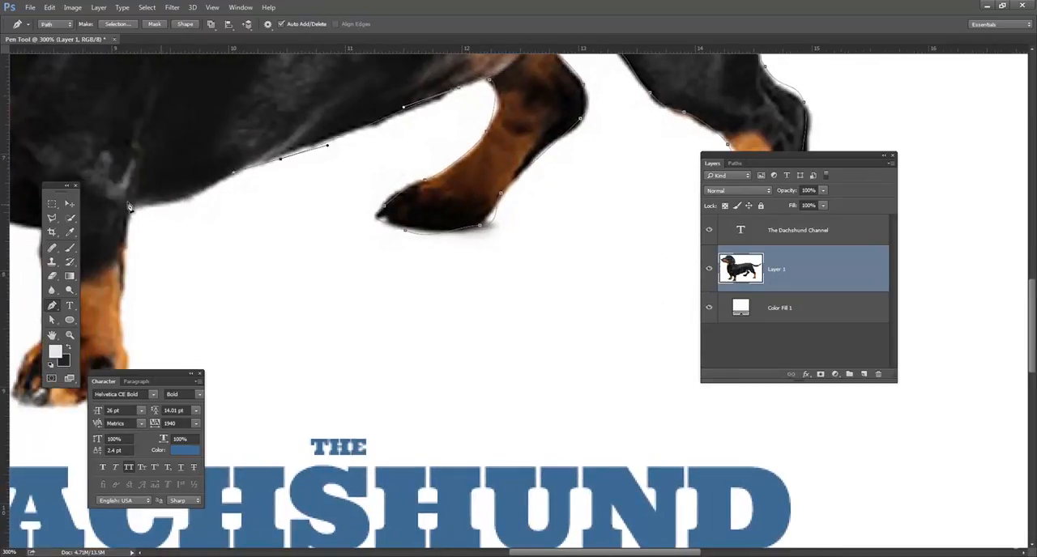
drag(164, 299, 332, 135)
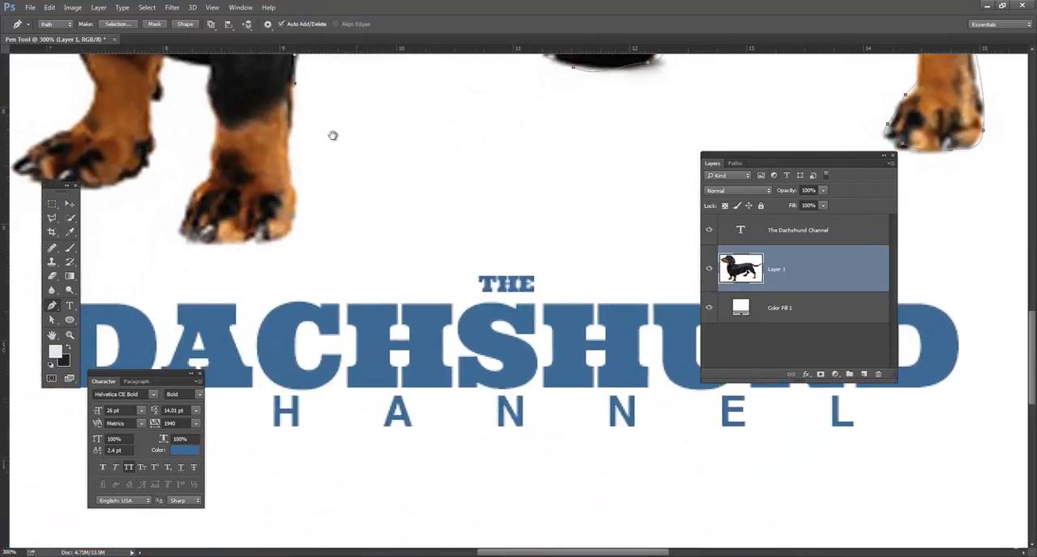
Step: Trace the path down the near front leg, around its paw and back up its front edge
click(288, 153)
drag(291, 173, 295, 184)
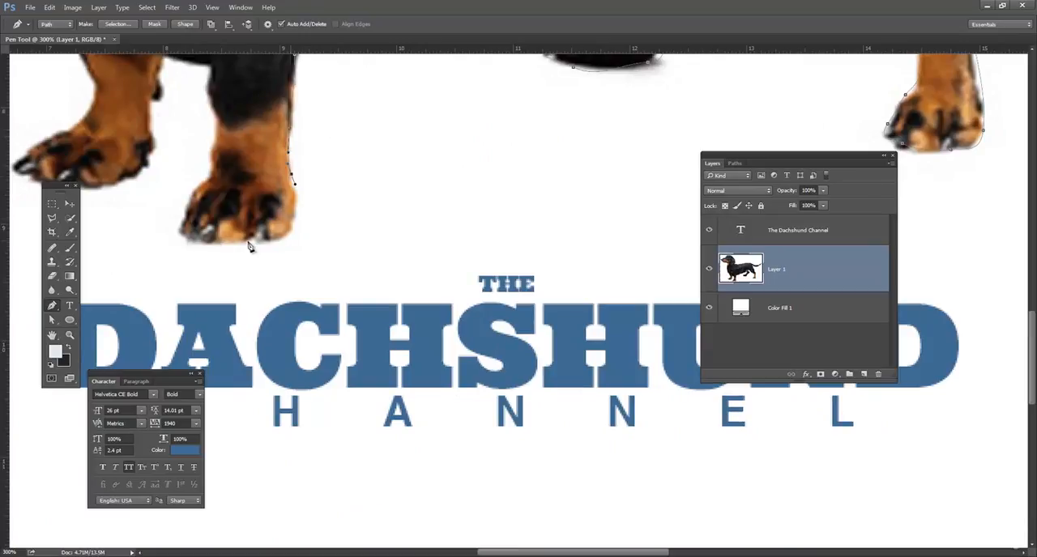
drag(185, 206, 199, 179)
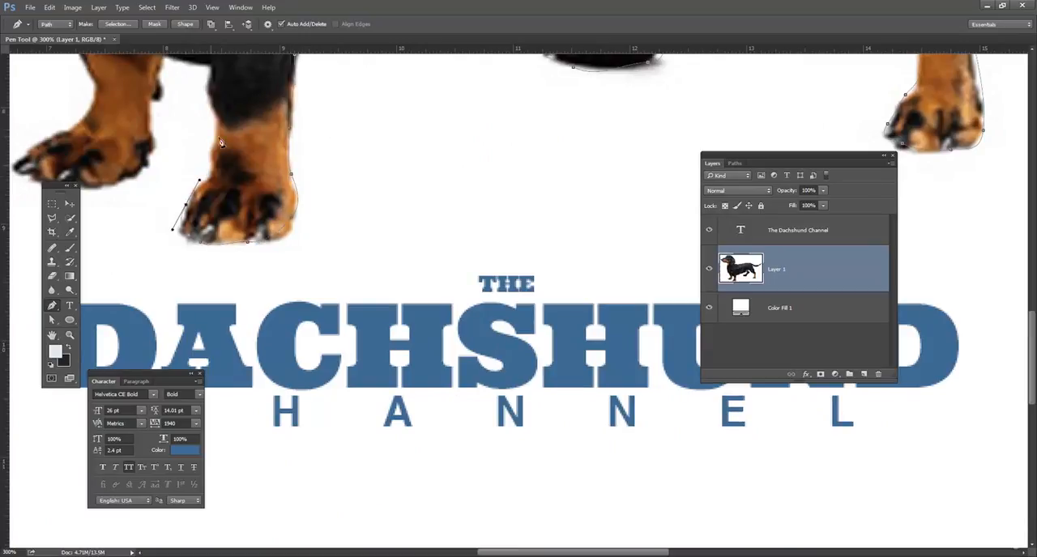
drag(217, 106, 269, 157)
click(264, 148)
click(265, 128)
Step: Trace the path around the far front leg and paw, then up toward the chest
drag(238, 109, 363, 288)
click(208, 156)
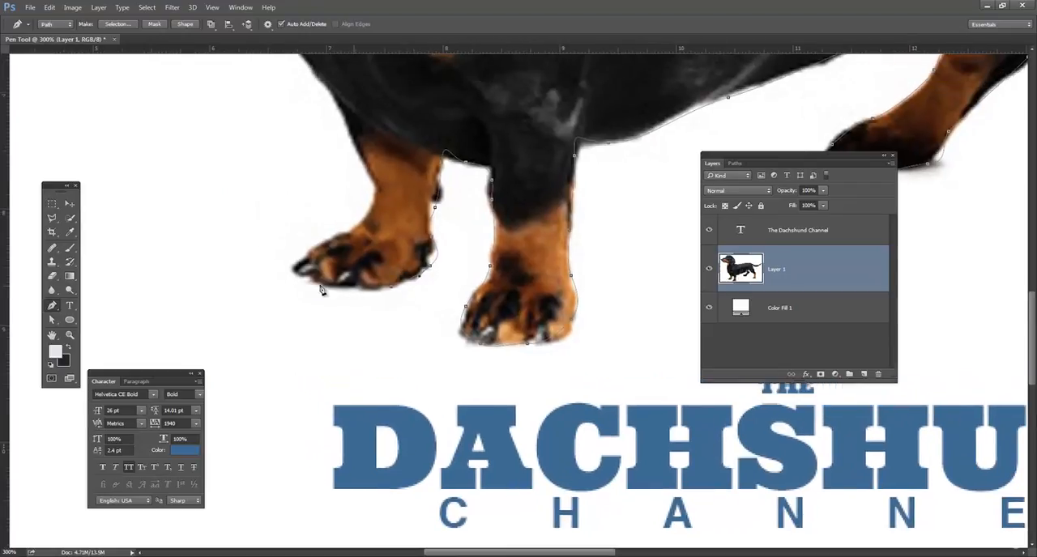
drag(298, 258, 322, 243)
drag(367, 195, 450, 214)
Step: Trace the front of the chest up to the neck, undoing the misplaced anchor point
drag(463, 112, 515, 240)
drag(468, 202, 474, 180)
click(475, 152)
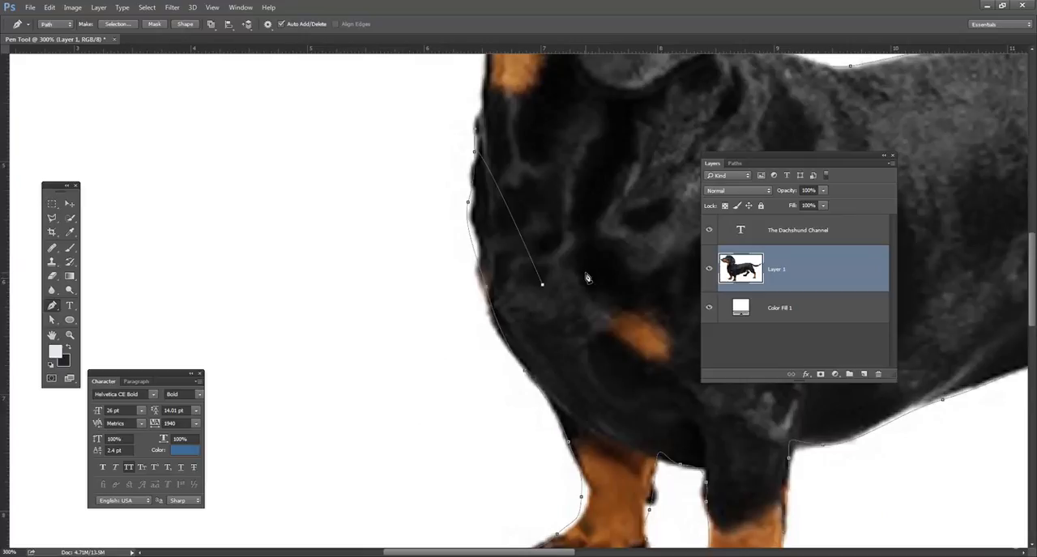
key(ctrl+z)
drag(506, 152, 532, 279)
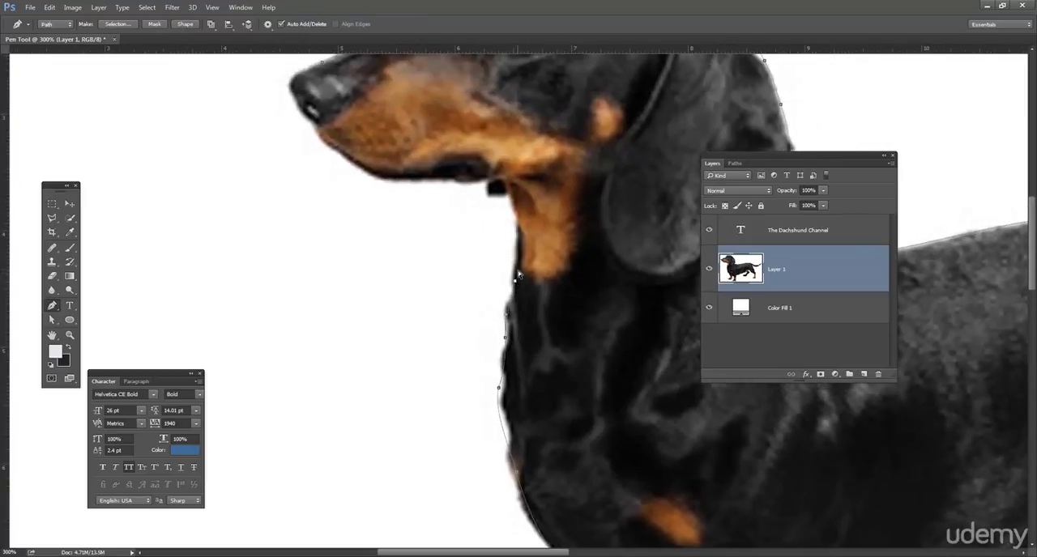
Step: Continue the path up the throat and along the lower jaw to the nose
drag(520, 239, 362, 170)
click(343, 158)
drag(316, 128, 456, 221)
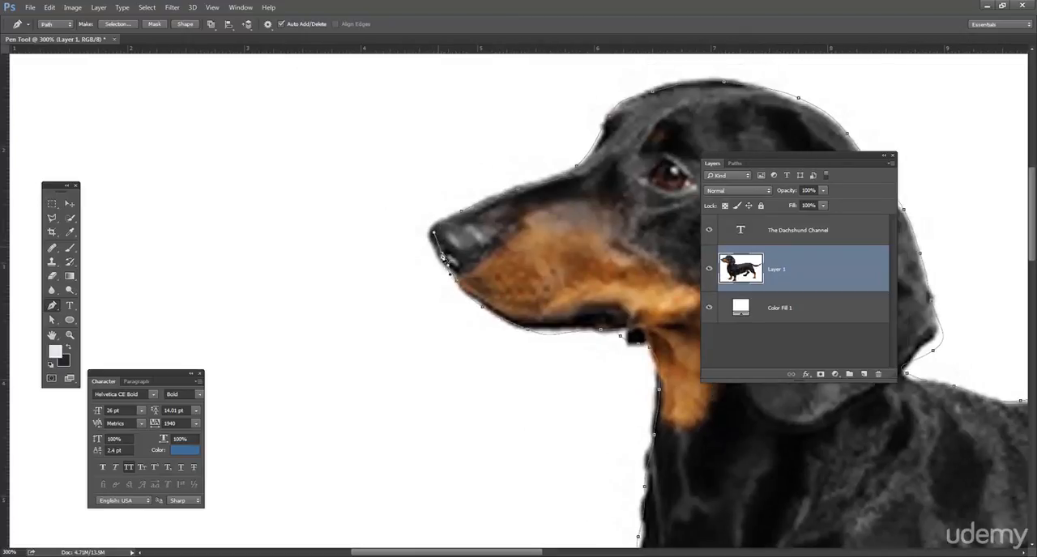
Step: Close the dog's outline around the nose, stepping back to redraw the last curve, and display the document's paths
drag(427, 231, 466, 216)
click(459, 212)
key(ctrl+alt+z)
key(ctrl+alt+z)
drag(429, 239, 445, 215)
click(738, 164)
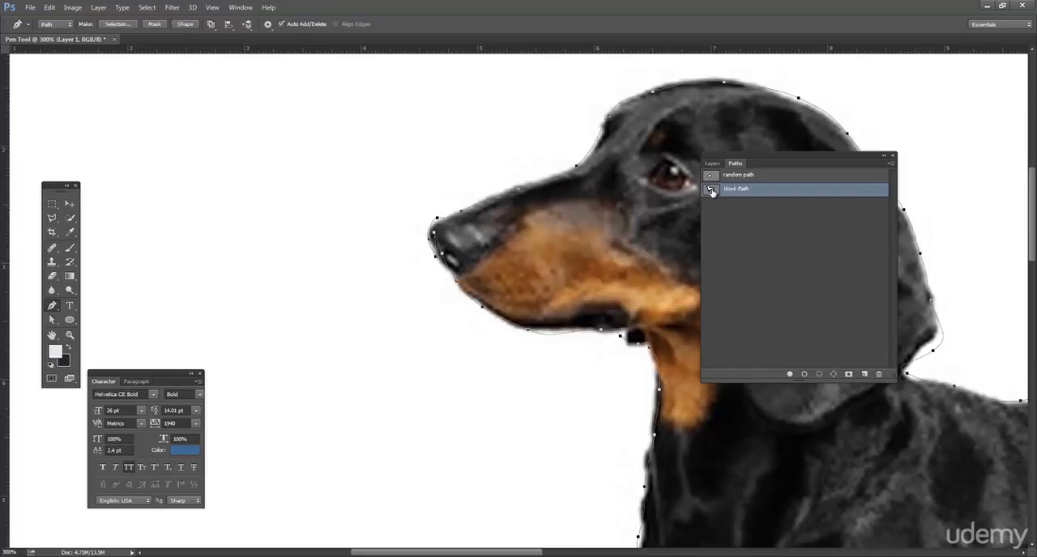
Step: Hide the dog photo on Layer 1 so only the path shows, and move the layer list clear of the outline
click(712, 164)
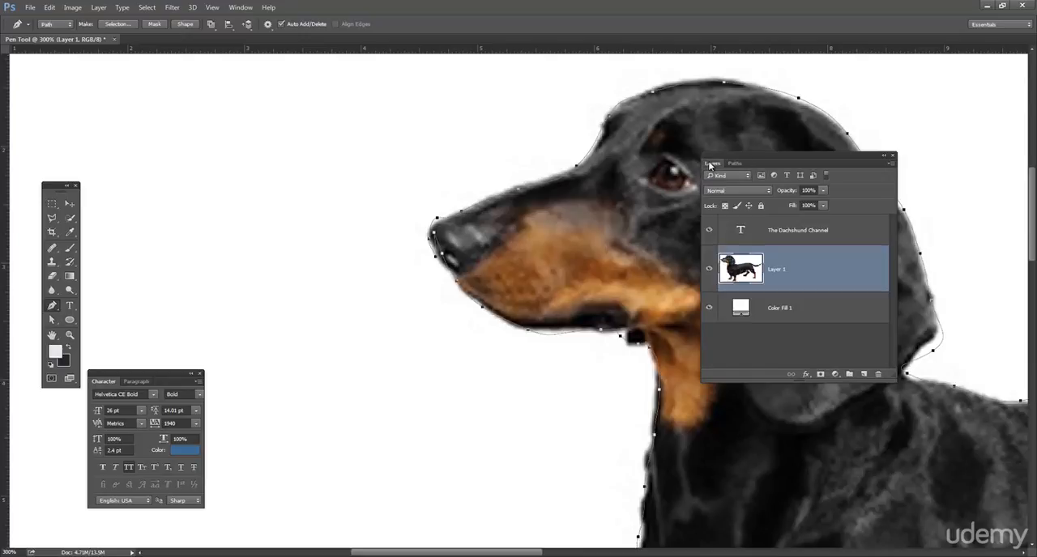
click(710, 271)
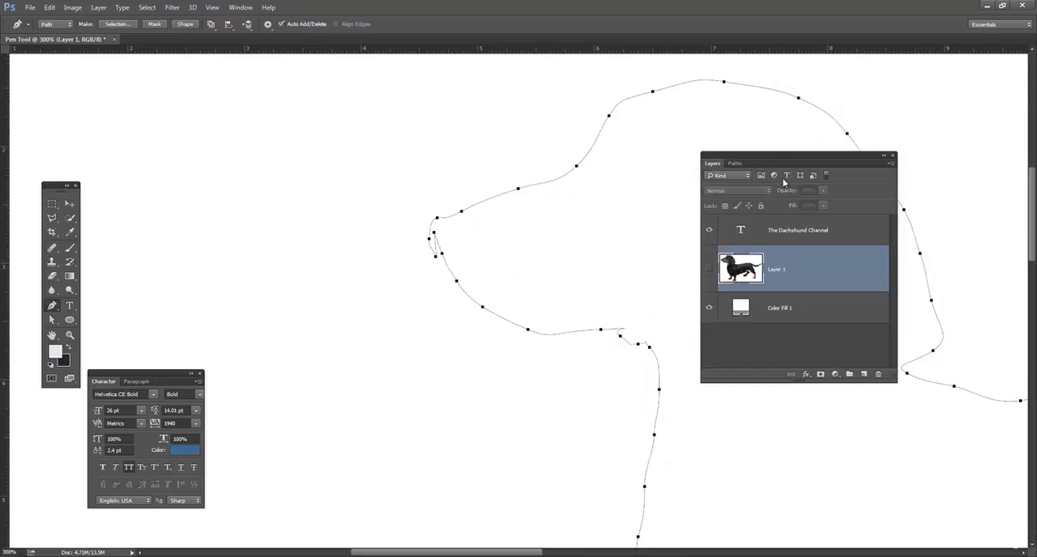
drag(780, 156, 883, 162)
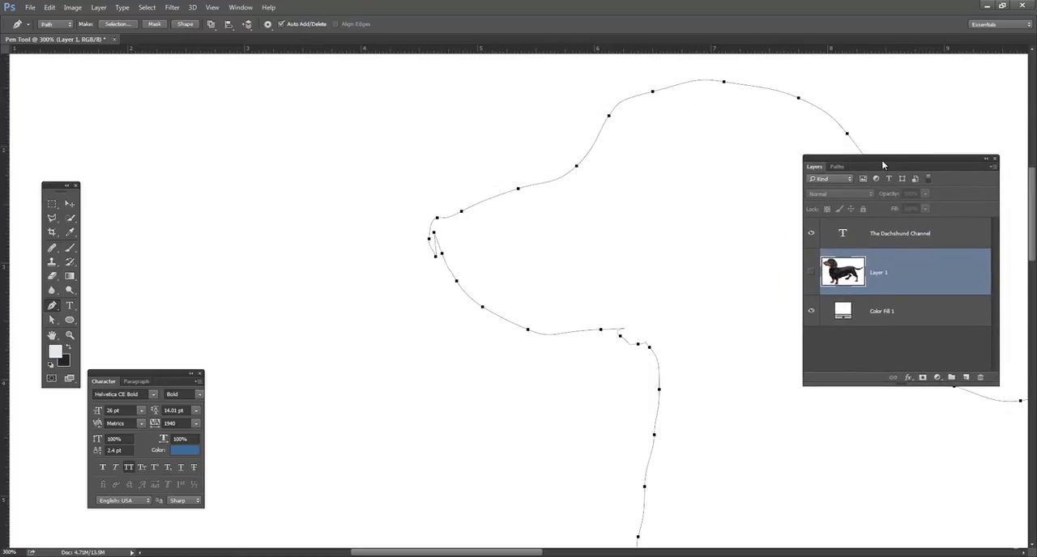
Step: Use the Direct Selection tool to reposition the overlapping anchor points below the nose tip and untangle the path
click(70, 203)
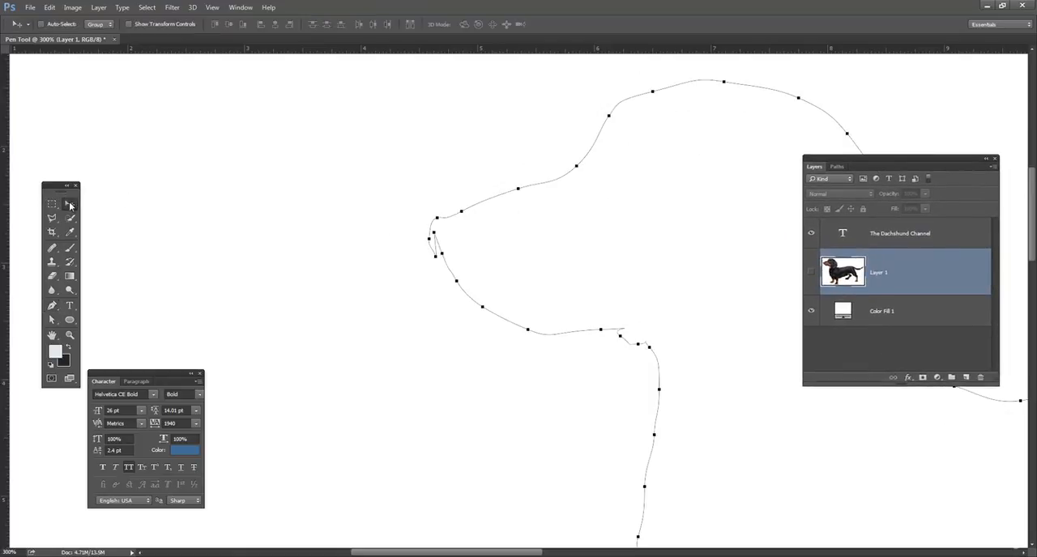
drag(512, 167, 489, 167)
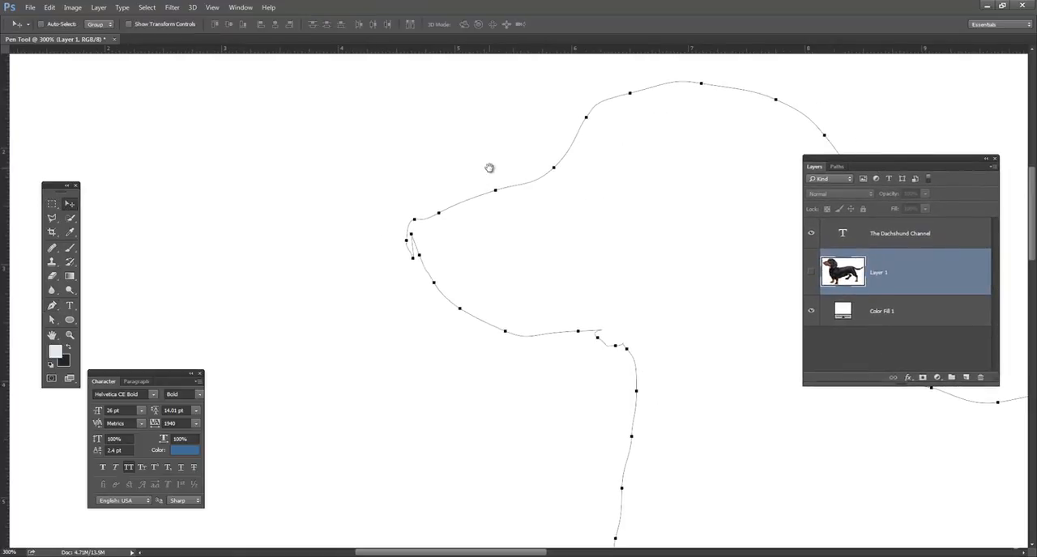
drag(446, 234, 390, 198)
key(ctrl+plus)
key(ctrl+plus)
key(ctrl+plus)
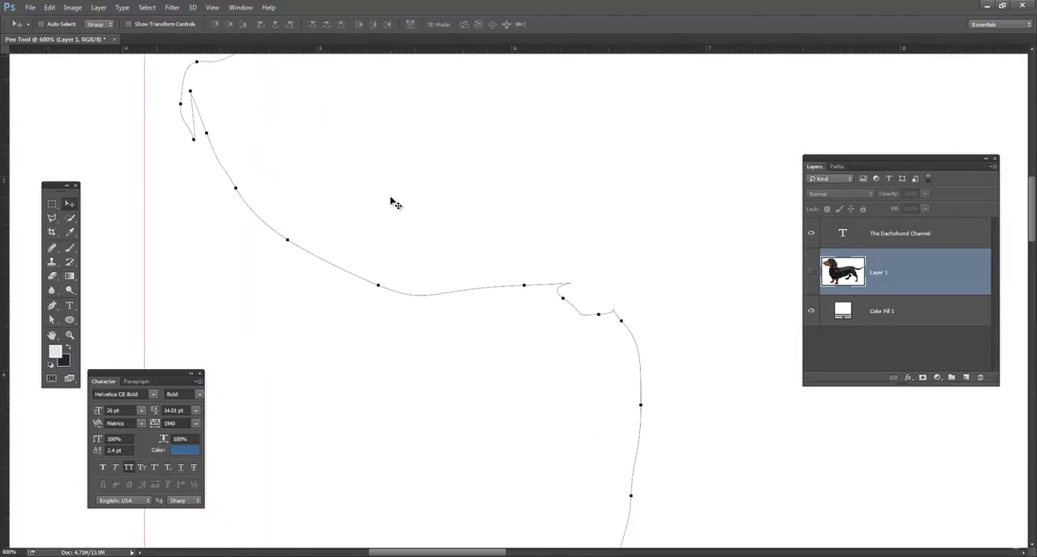
drag(308, 163, 452, 220)
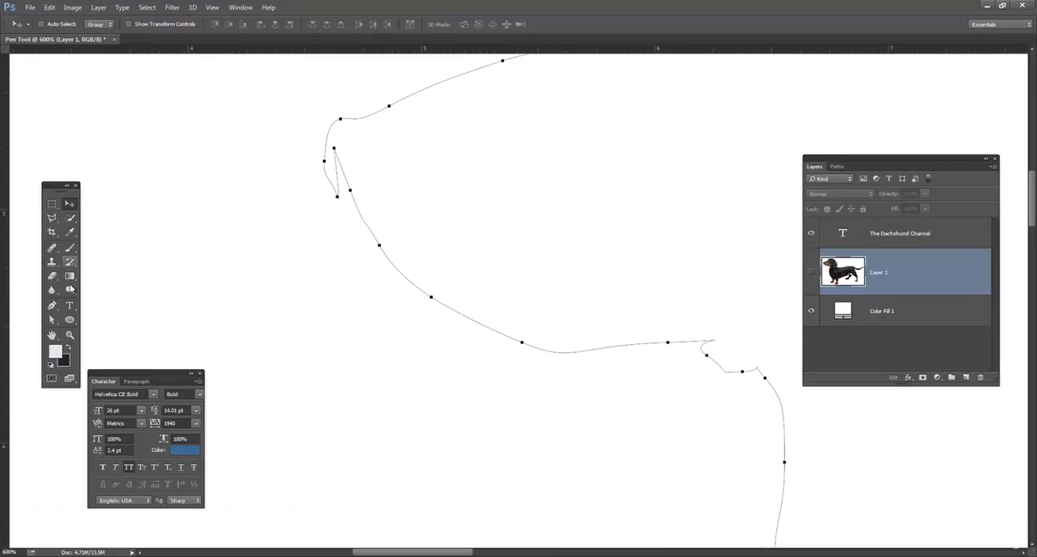
click(52, 319)
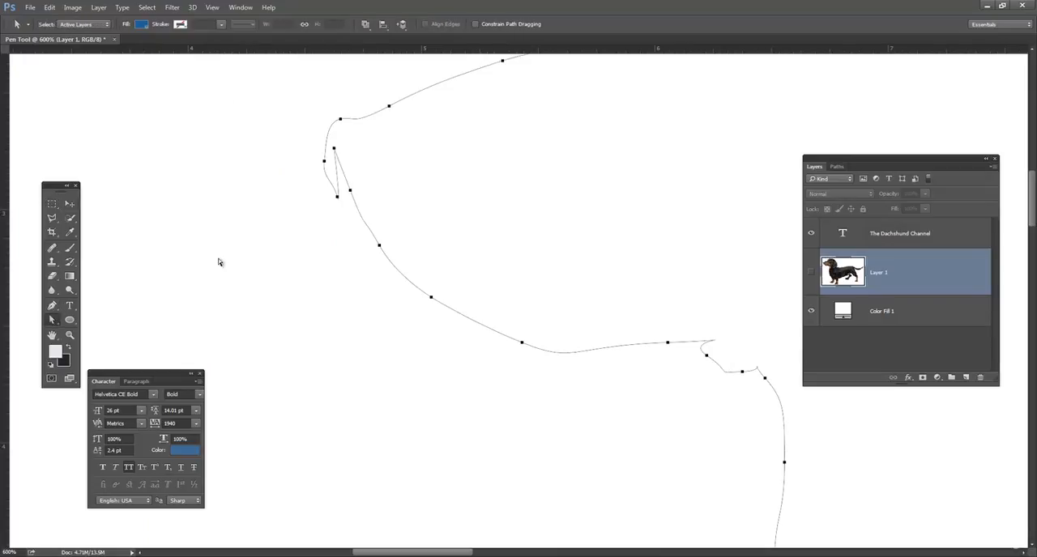
ctrl+click(333, 150)
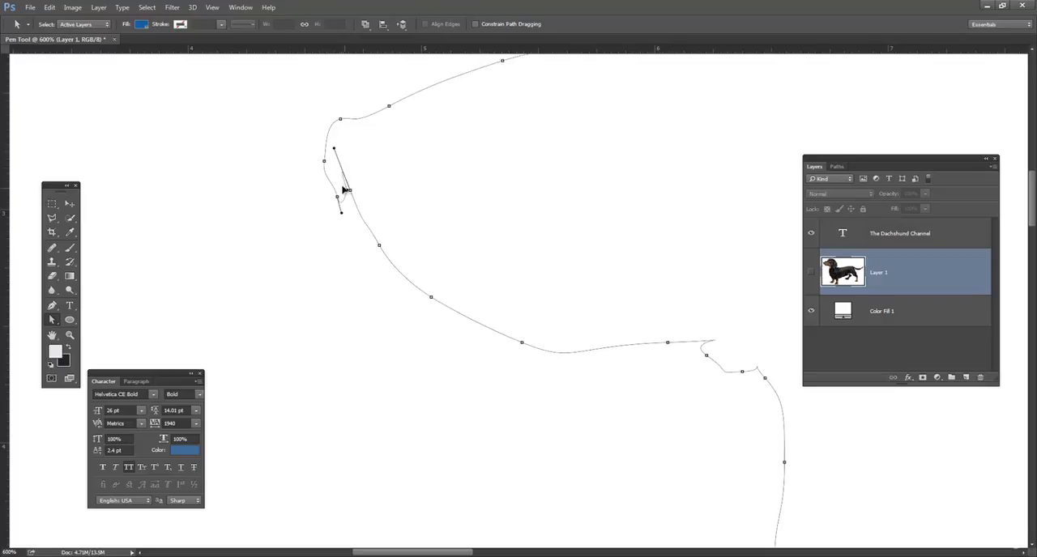
mouse_move(351, 193)
mouse_down()
mouse_move(354, 210)
mouse_move(345, 190)
mouse_up()
drag(344, 189, 348, 209)
Step: Remove the faulty path segment between the two anchor points below the nose, and nudge the upper open end into place
key(Delete)
click(319, 209)
click(341, 201)
click(355, 212)
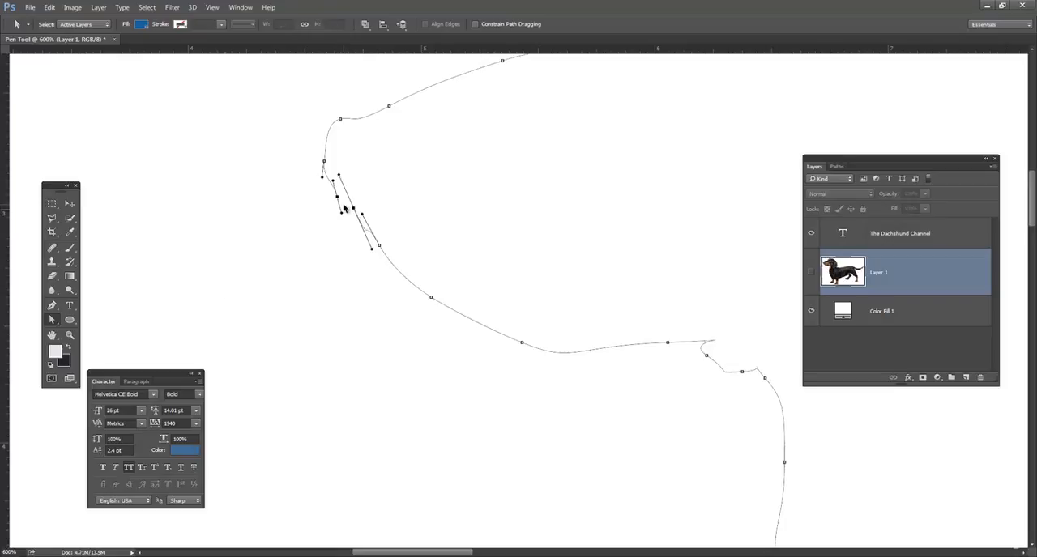
key(ctrl+j)
key(ctrl+z)
key(Delete)
click(334, 200)
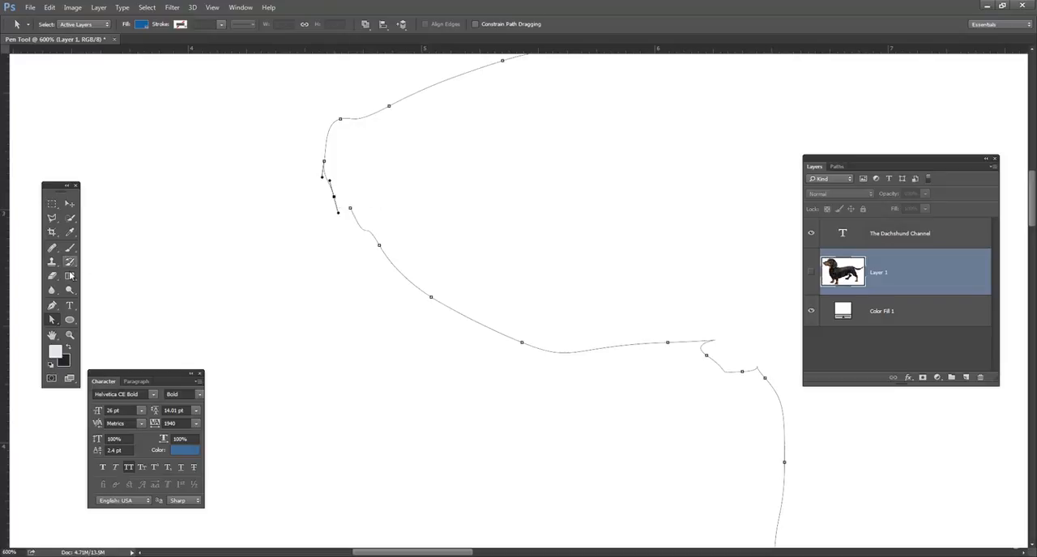
Step: Rejoin the two open ends of the path below the nose with the Pen tool
click(53, 321)
click(52, 308)
click(351, 210)
click(334, 199)
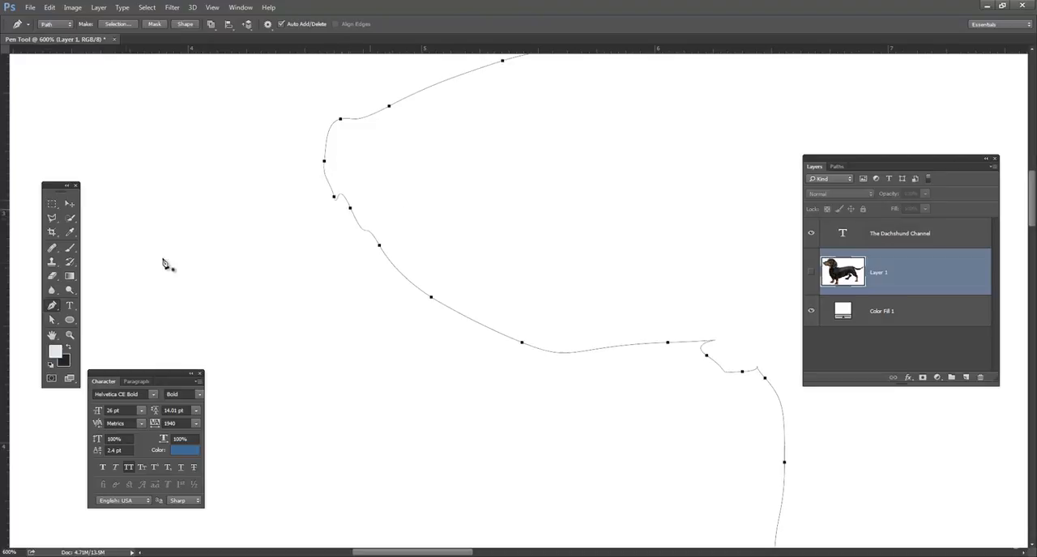
Step: Smooth the kinks in the rejoined curve below the nose by adjusting its segments and direction handles with Direct Selection
click(70, 204)
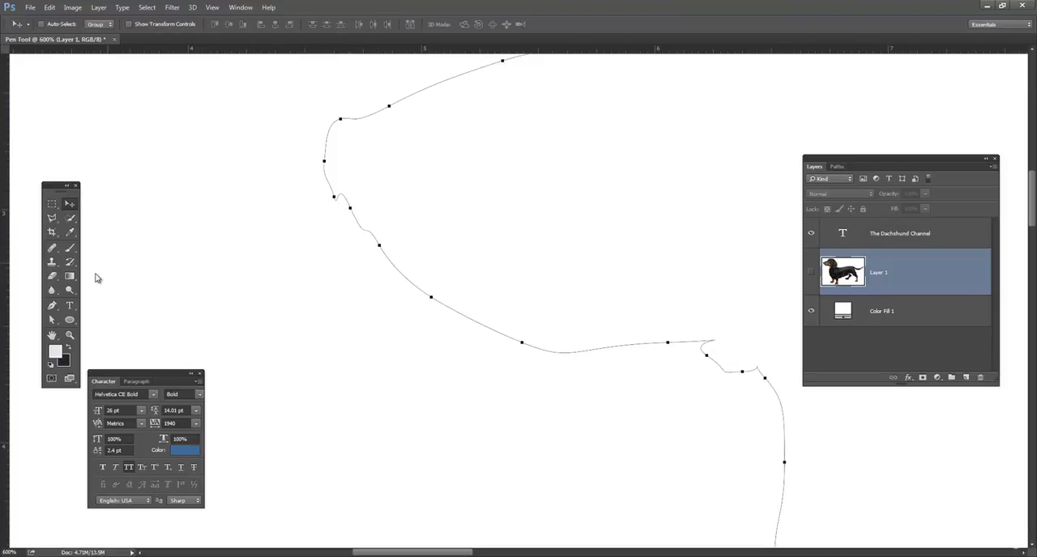
click(50, 323)
click(355, 229)
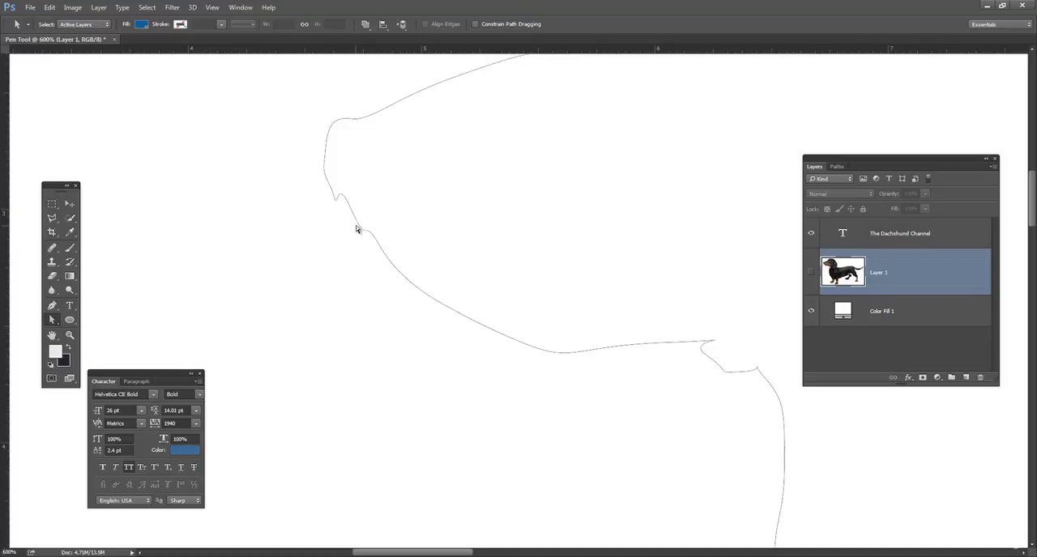
click(359, 229)
drag(362, 215, 367, 233)
drag(359, 223, 359, 218)
click(353, 214)
mouse_move(333, 196)
mouse_down()
mouse_move(327, 185)
mouse_move(337, 203)
mouse_up()
click(496, 200)
Step: Show the Layer 1 photo again with the whole head in view to compare the outline with the dog
drag(508, 170, 326, 213)
key(ctrl+minus)
key(ctrl+minus)
key(ctrl+minus)
key(ctrl+minus)
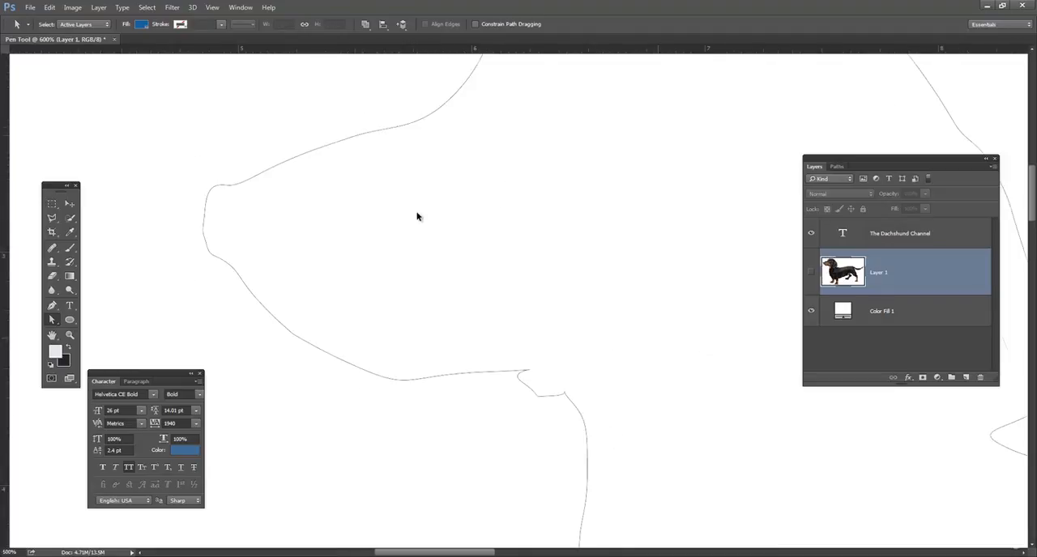
drag(520, 288, 399, 252)
click(286, 260)
click(811, 272)
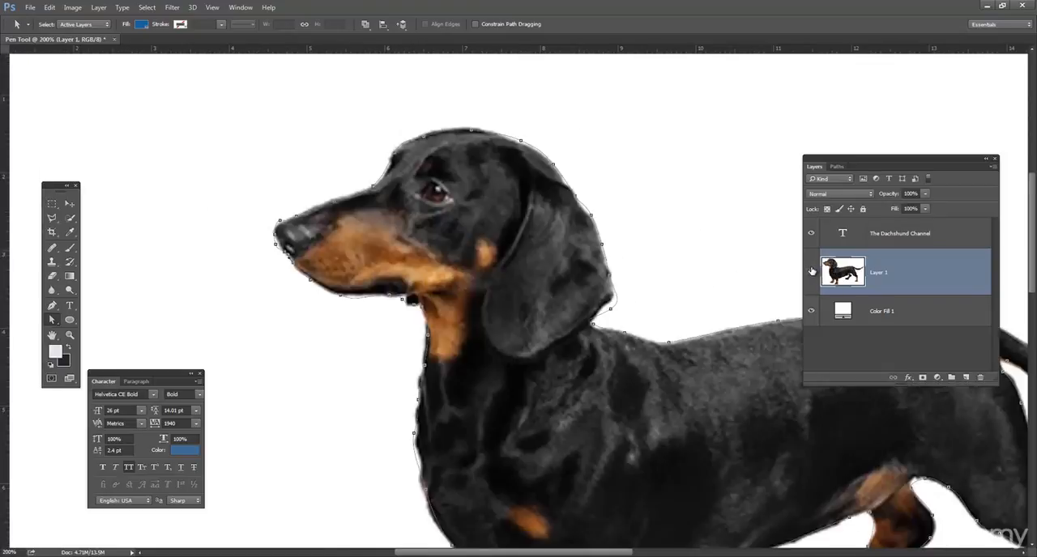
Step: Reselect the Work Path and move the anchor points around the nose tip to fit the photo closely
key(z)
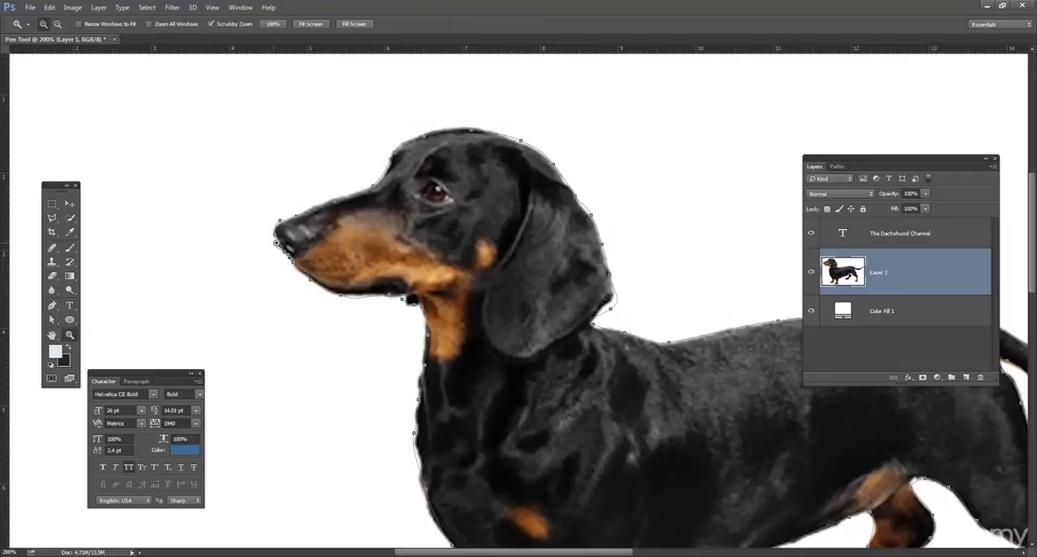
click(275, 242)
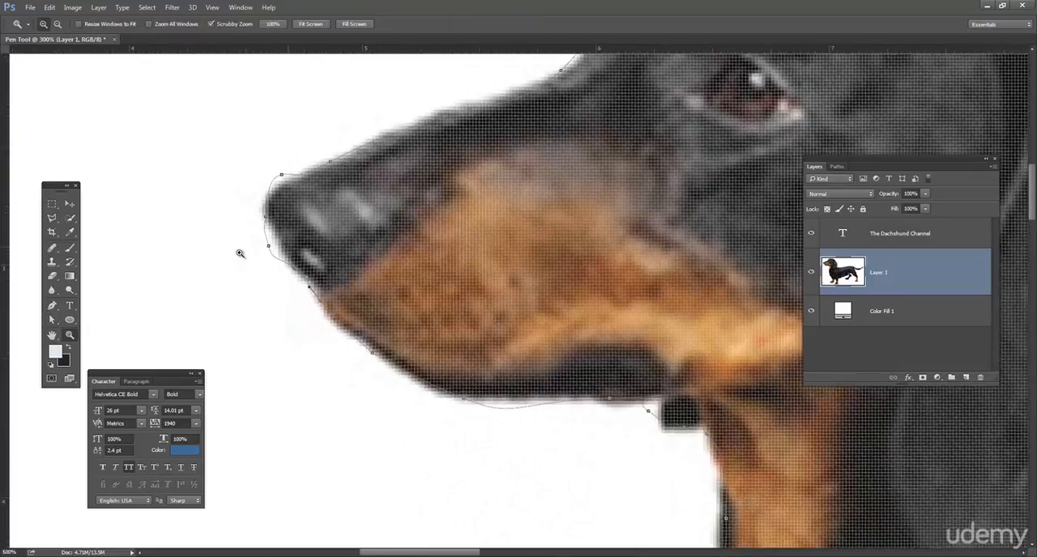
click(240, 252)
click(241, 253)
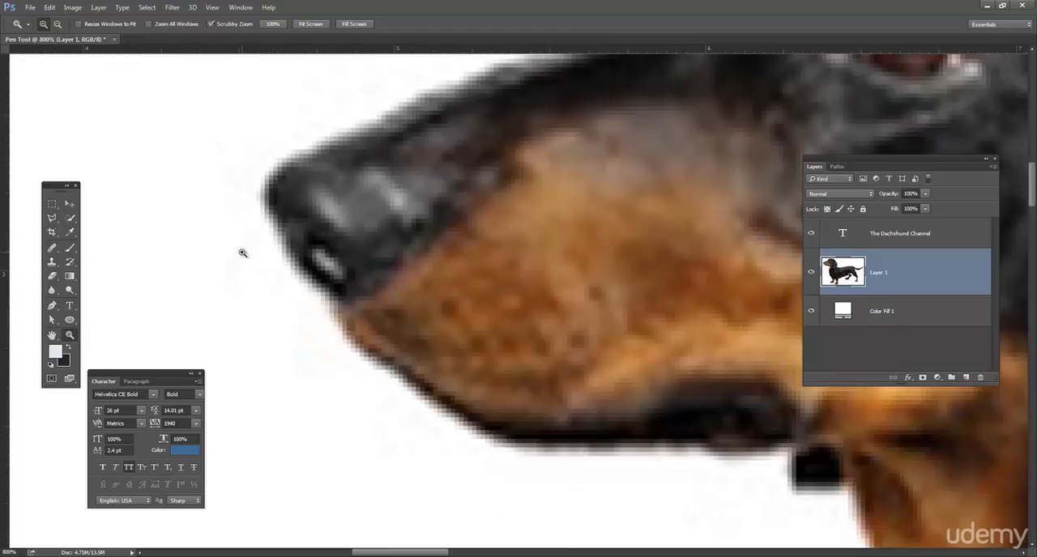
click(837, 167)
click(815, 194)
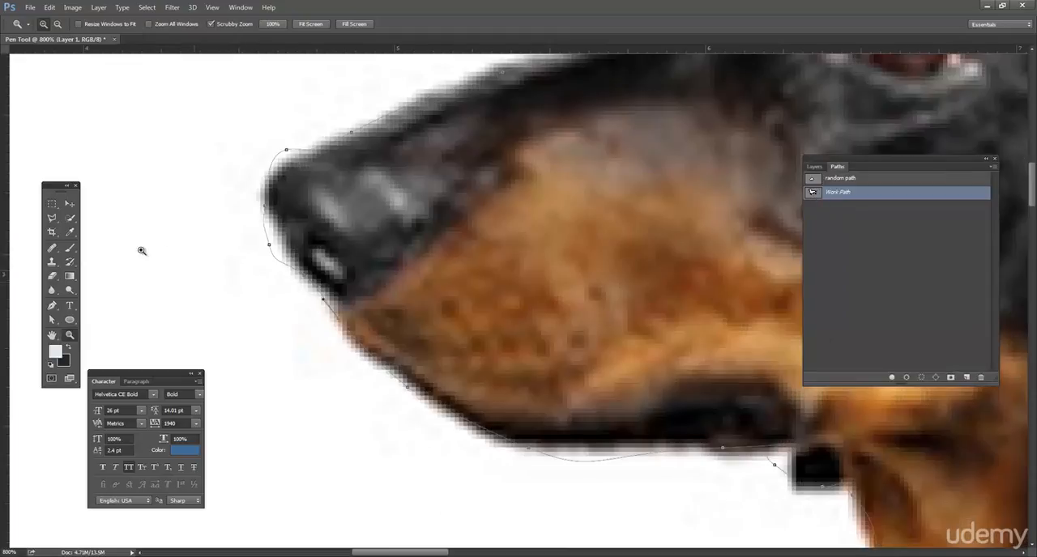
click(51, 320)
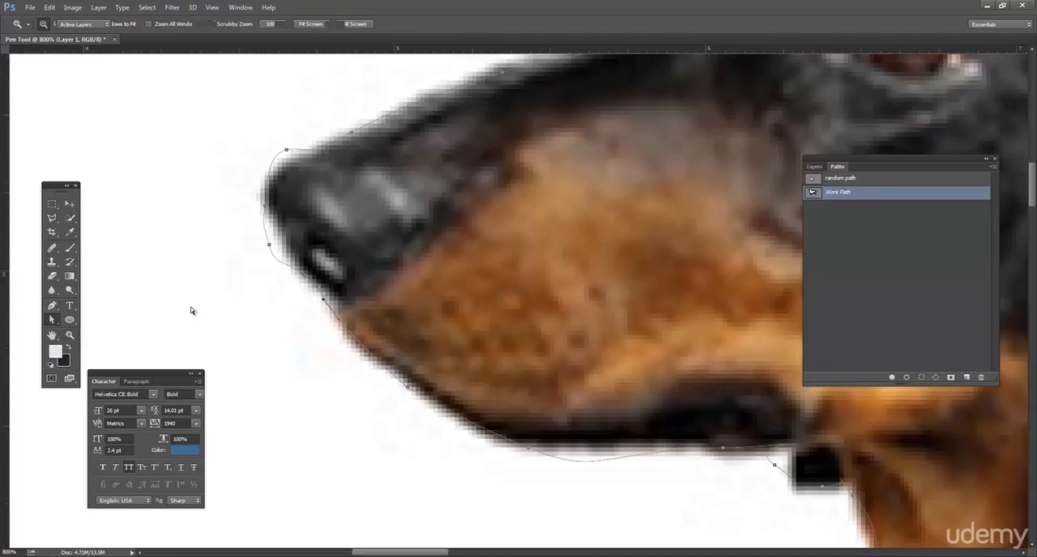
click(273, 246)
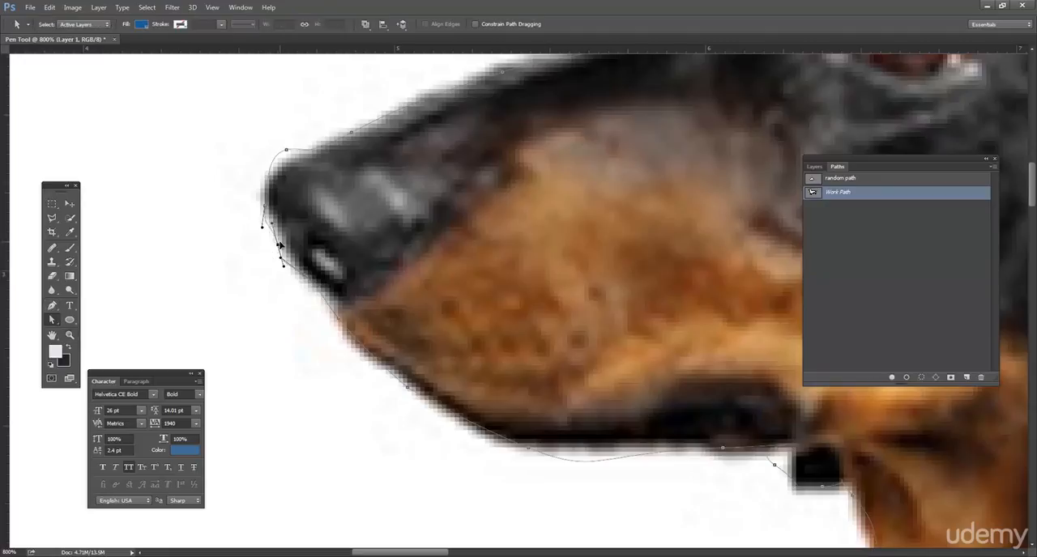
drag(265, 209, 261, 203)
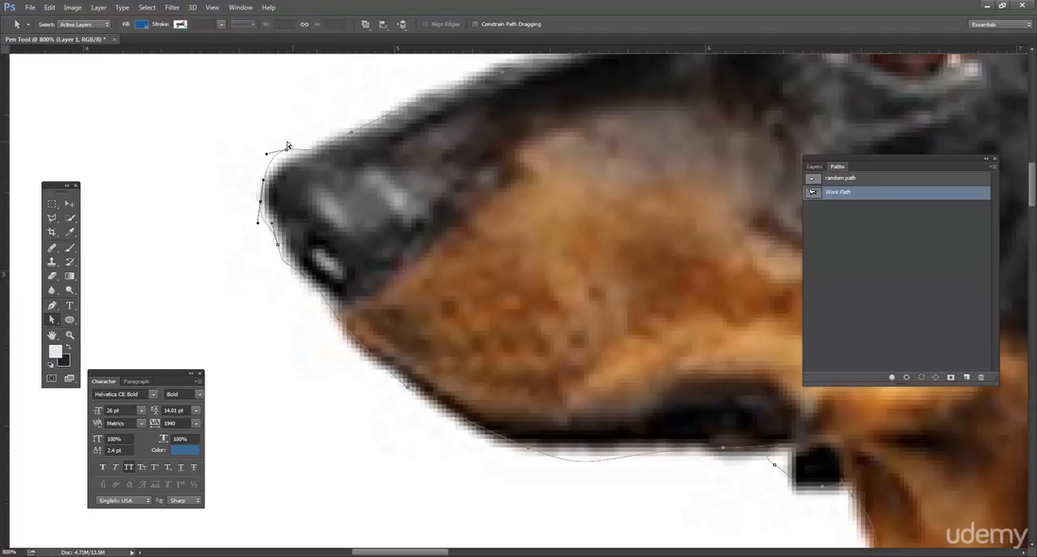
drag(286, 152, 293, 167)
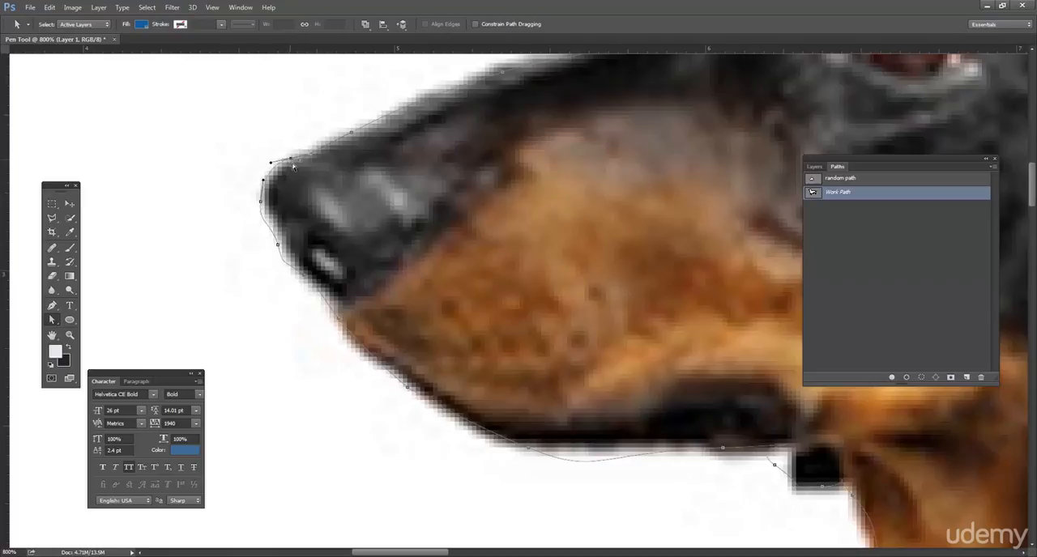
Step: Adjust the path along the lower jaw and move the anchor point at the small dark patch under the throat against its edge
click(308, 282)
click(343, 328)
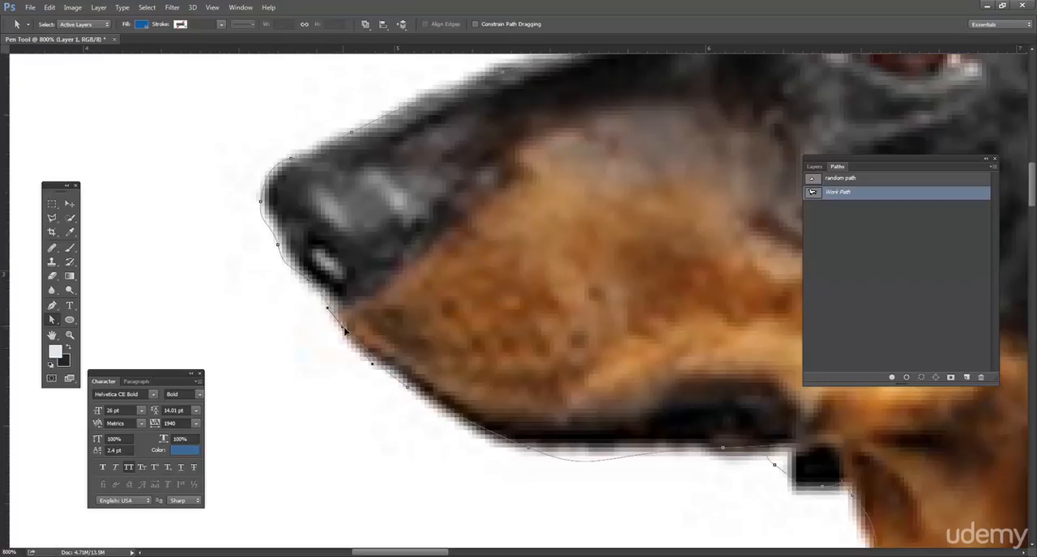
click(532, 455)
click(599, 476)
drag(602, 473, 604, 465)
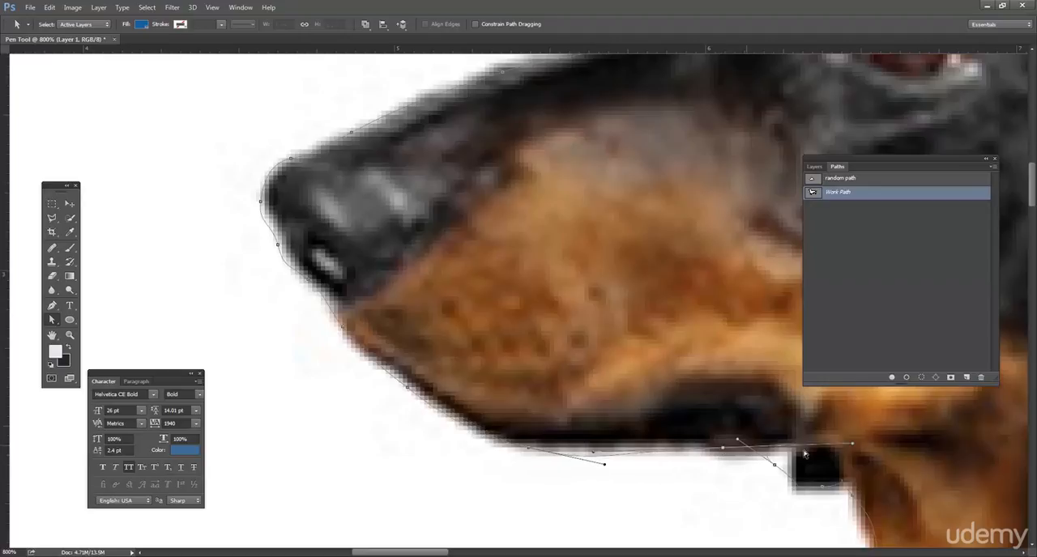
drag(711, 384, 489, 270)
drag(553, 351, 579, 372)
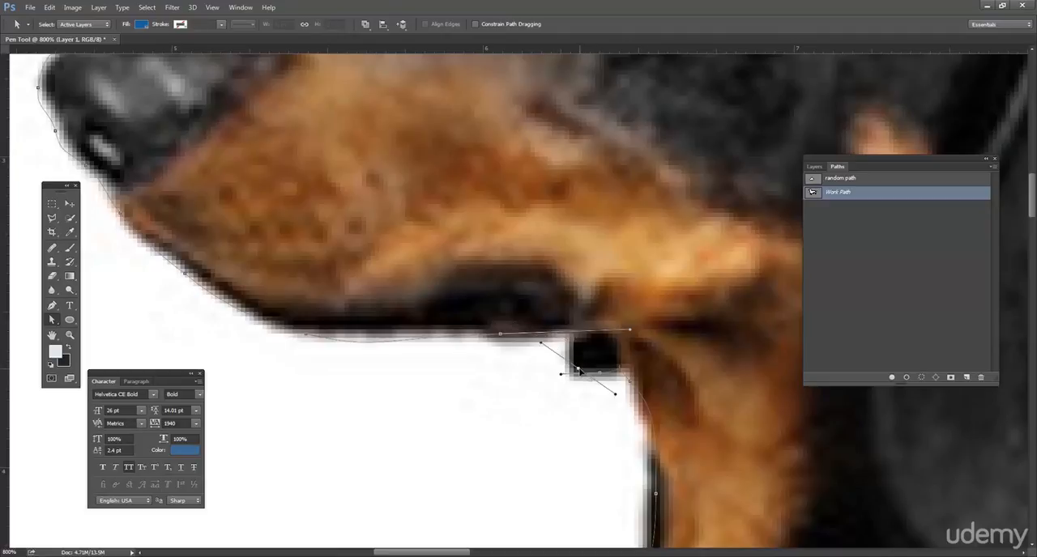
Step: Refine the chin and lower nose curves to follow the photo, undoing the misplaced handle change at the chin
drag(254, 266, 363, 284)
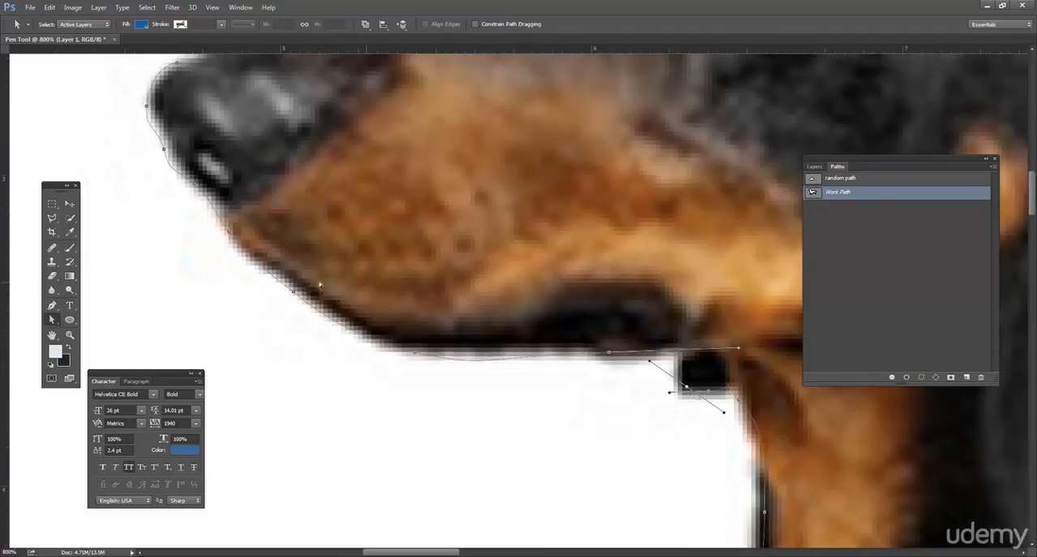
click(261, 268)
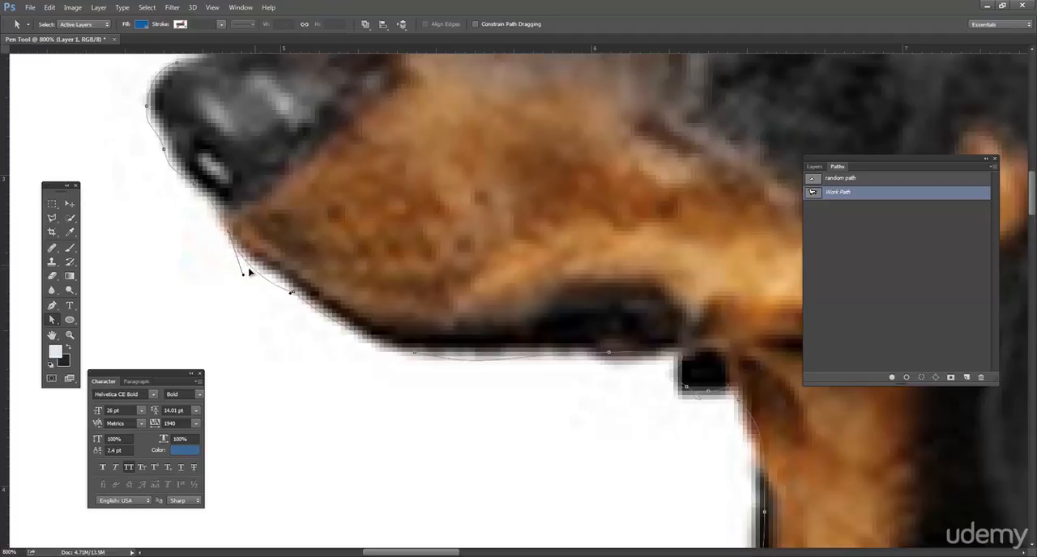
drag(262, 267, 252, 270)
key(ctrl+z)
mouse_move(328, 318)
mouse_down()
mouse_move(341, 327)
mouse_move(332, 332)
mouse_move(336, 321)
mouse_up()
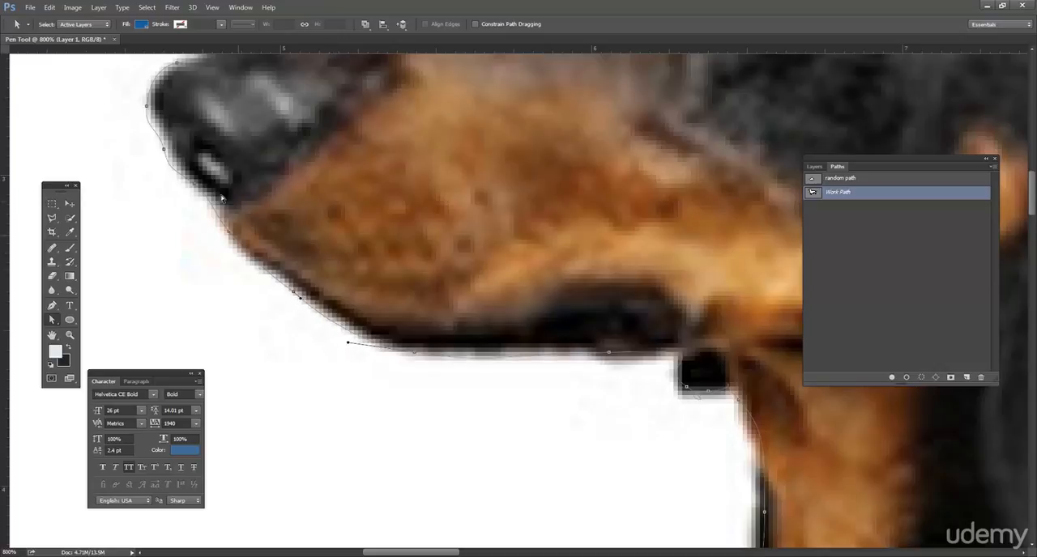
drag(212, 206, 215, 206)
drag(166, 160, 168, 161)
Step: Adjust the path segment along the bridge of the snout and bring the forehead into view
scroll(194, 139, up, 3)
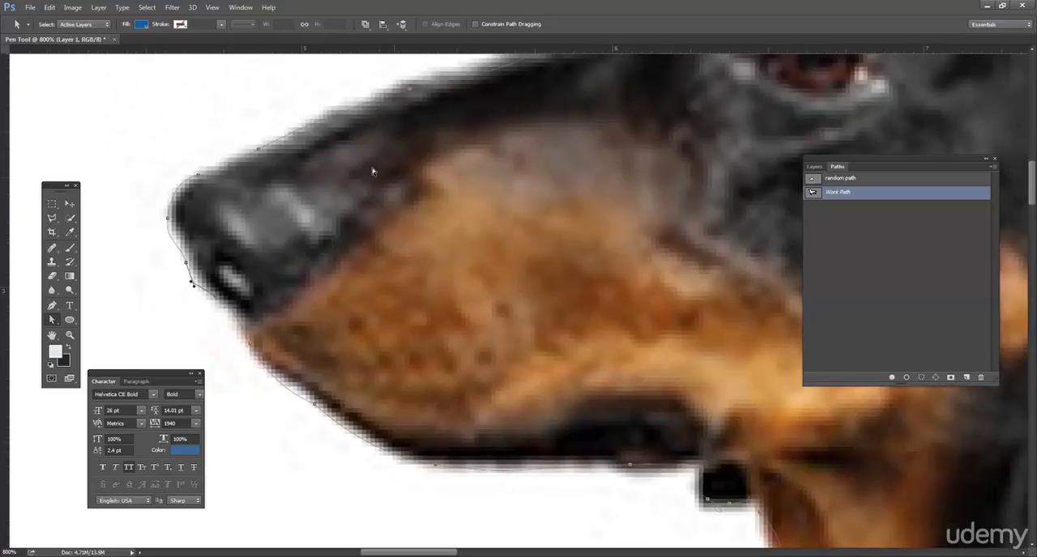
click(352, 113)
drag(648, 75, 423, 271)
drag(451, 206, 426, 272)
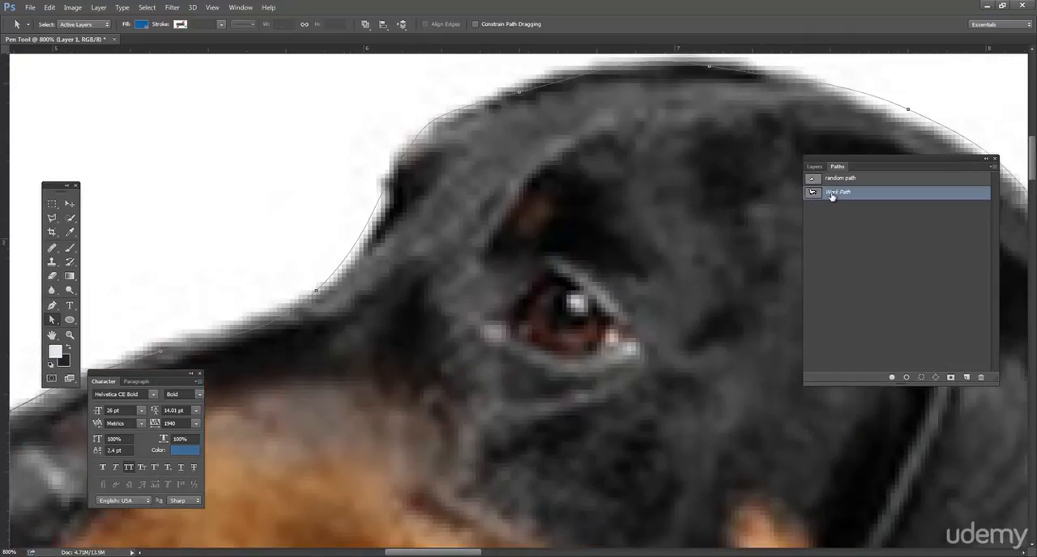
Step: Hide the Layer 1 photo and display the Work Path with the complete dog outline in view above the title
click(815, 166)
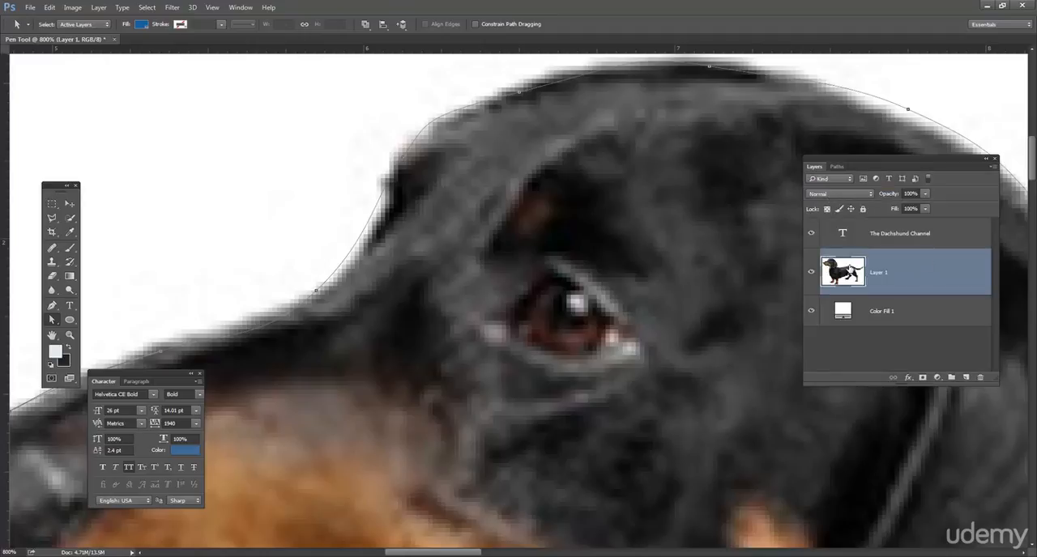
click(811, 271)
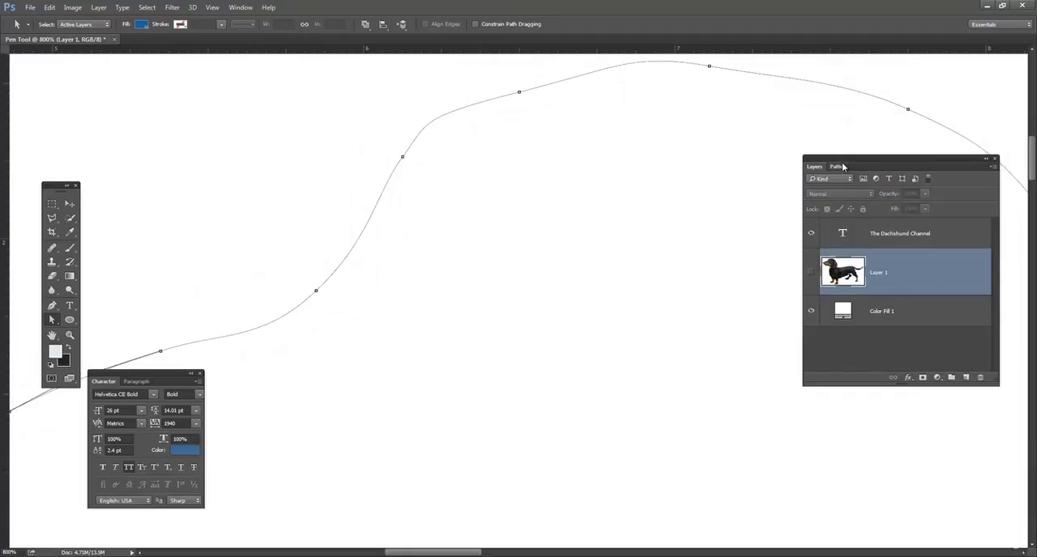
click(837, 167)
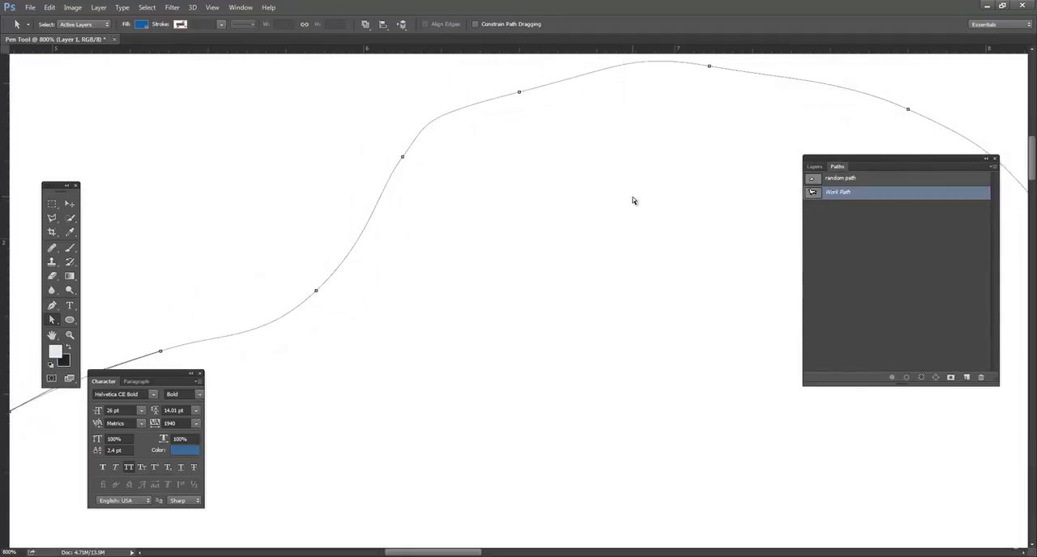
key(ctrl+minus)
key(ctrl+minus)
key(ctrl+minus)
key(ctrl+minus)
key(ctrl+minus)
key(ctrl+minus)
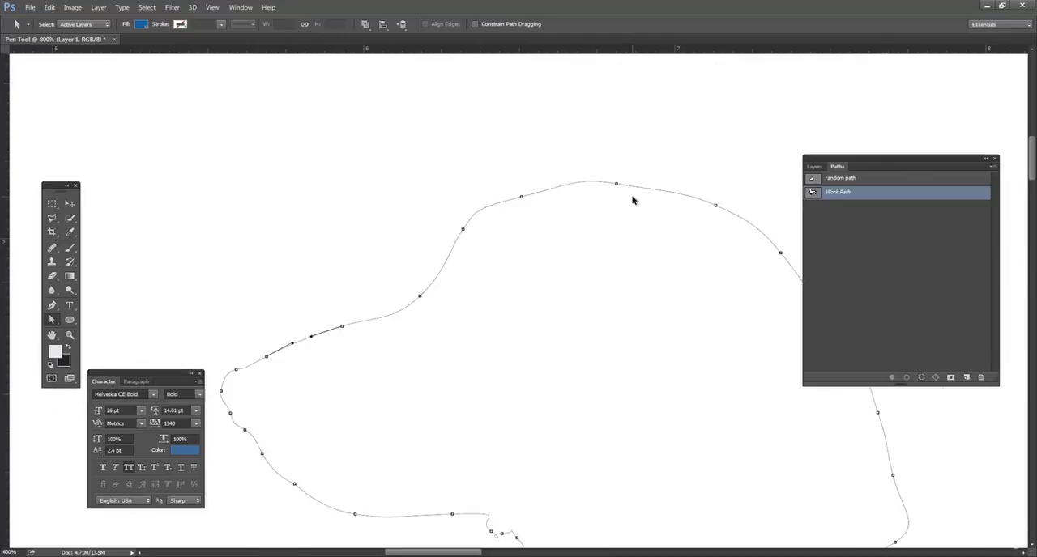
drag(634, 297, 484, 167)
key(ctrl+minus)
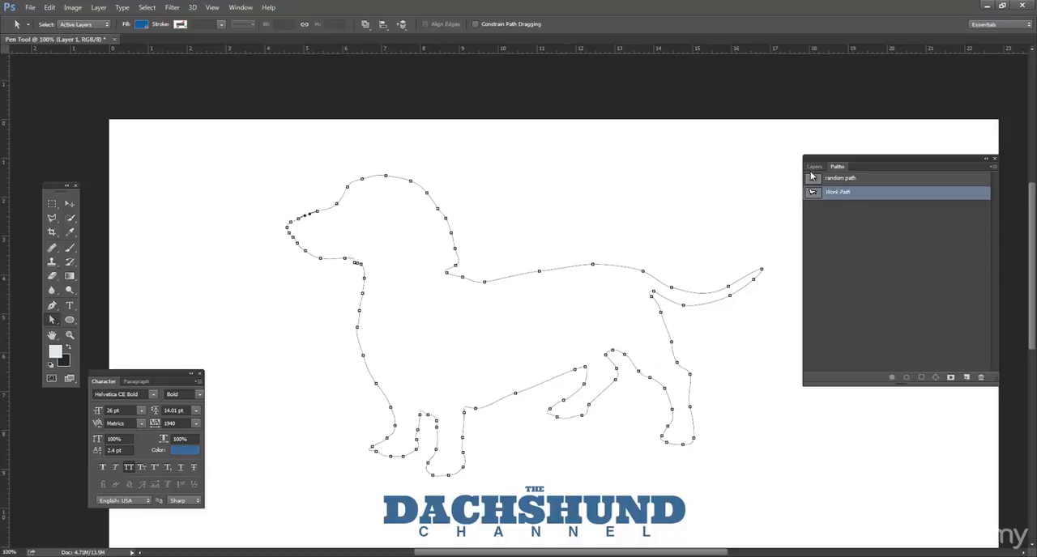
Step: Move the path list aside and toggle the Work Path's display to compare the canvas with and without the outline
drag(861, 162, 835, 159)
click(809, 228)
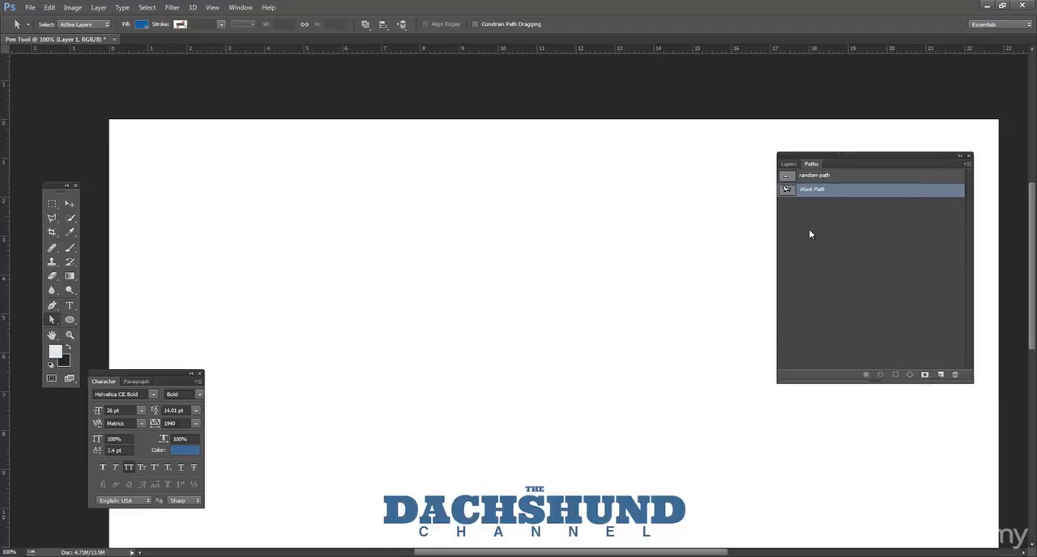
click(787, 190)
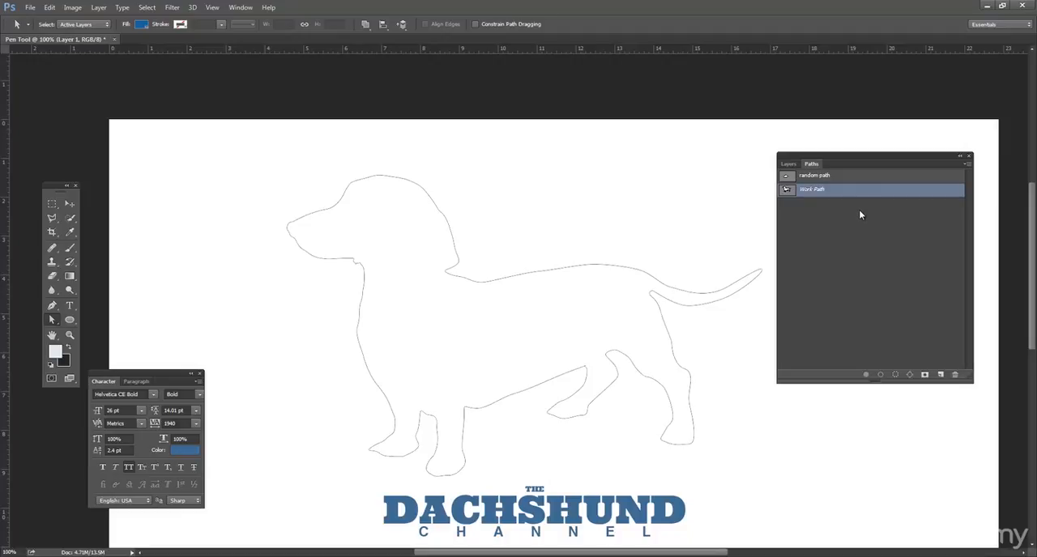
click(816, 213)
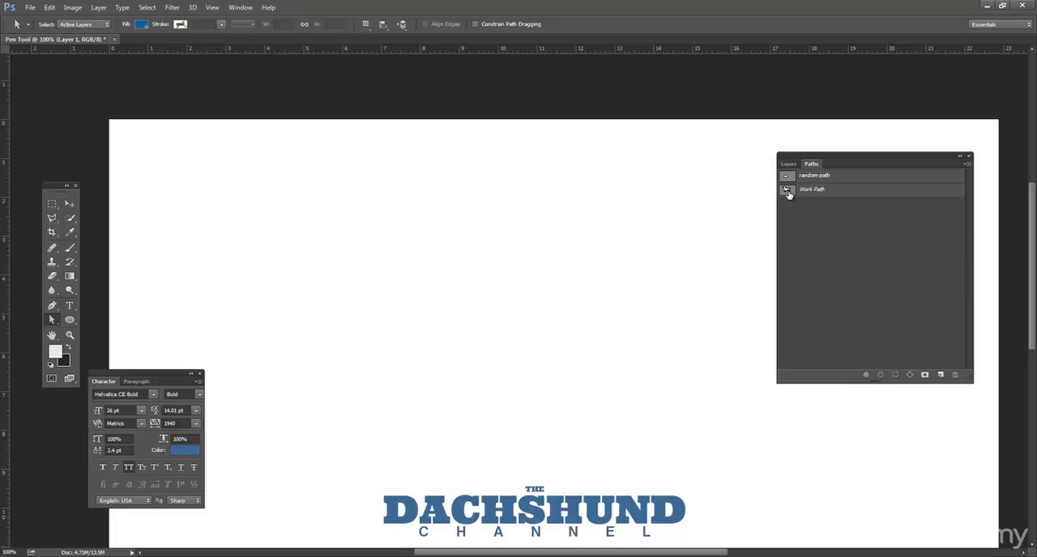
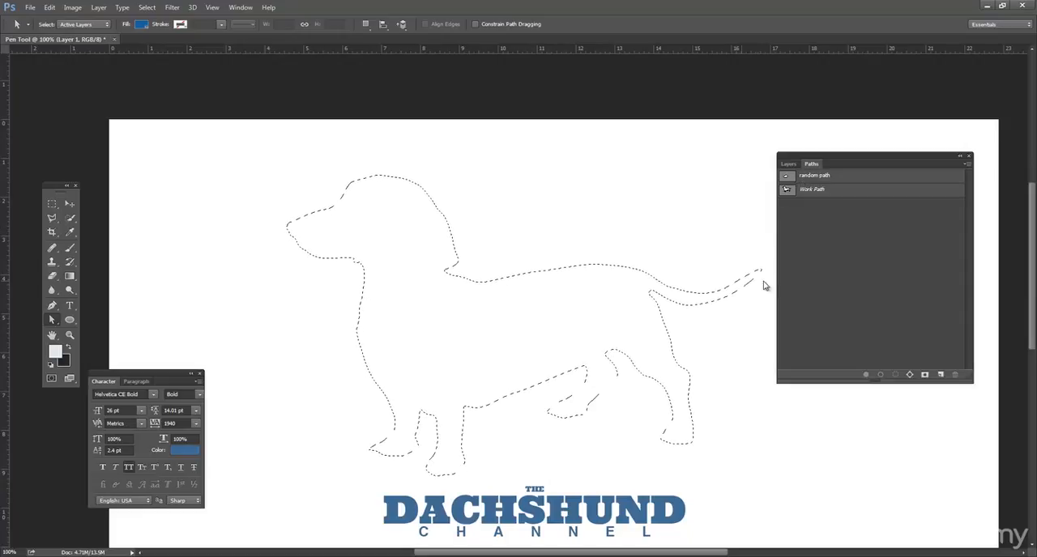
Step: Activate the Work Path outline and show the Layer 1 dog photo beneath it
click(790, 193)
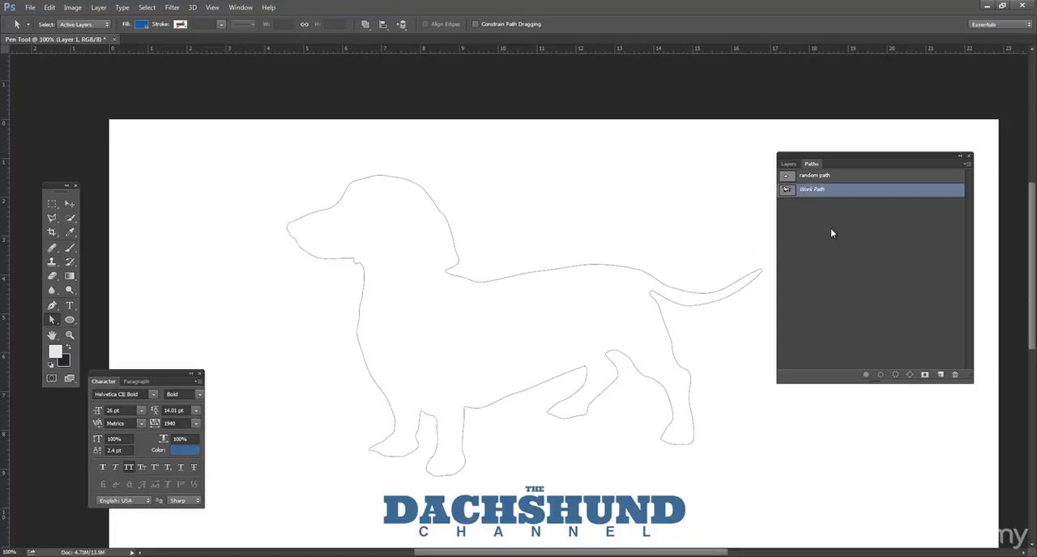
click(514, 280)
click(547, 258)
click(787, 165)
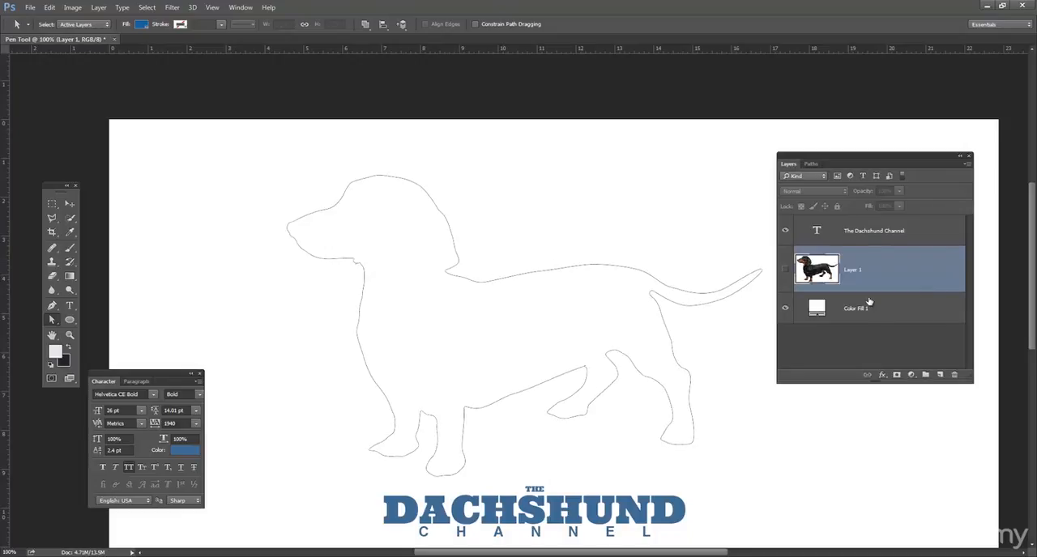
click(784, 269)
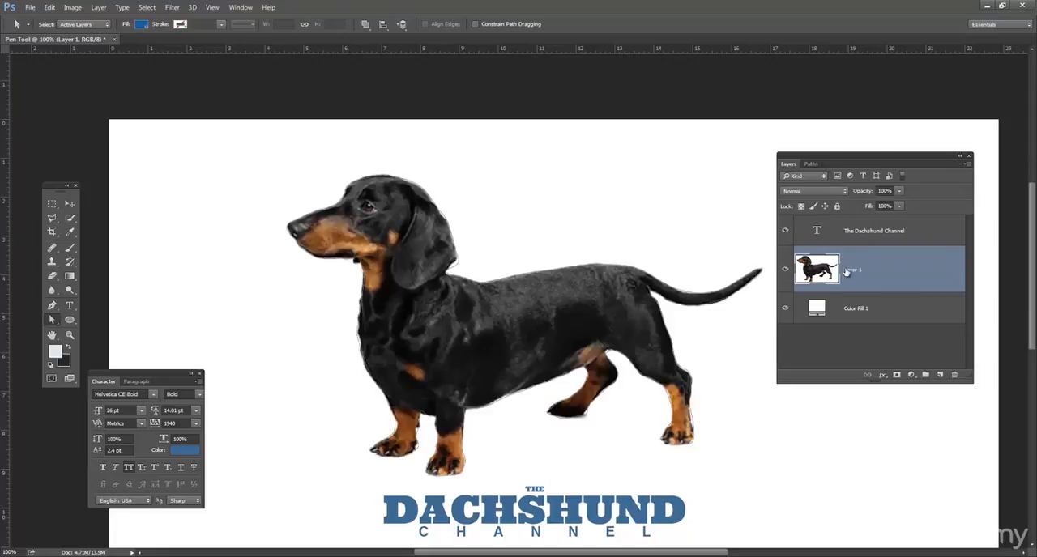
Step: Load the Work Path as a selection and use it to add a layer mask to Layer 1
click(811, 163)
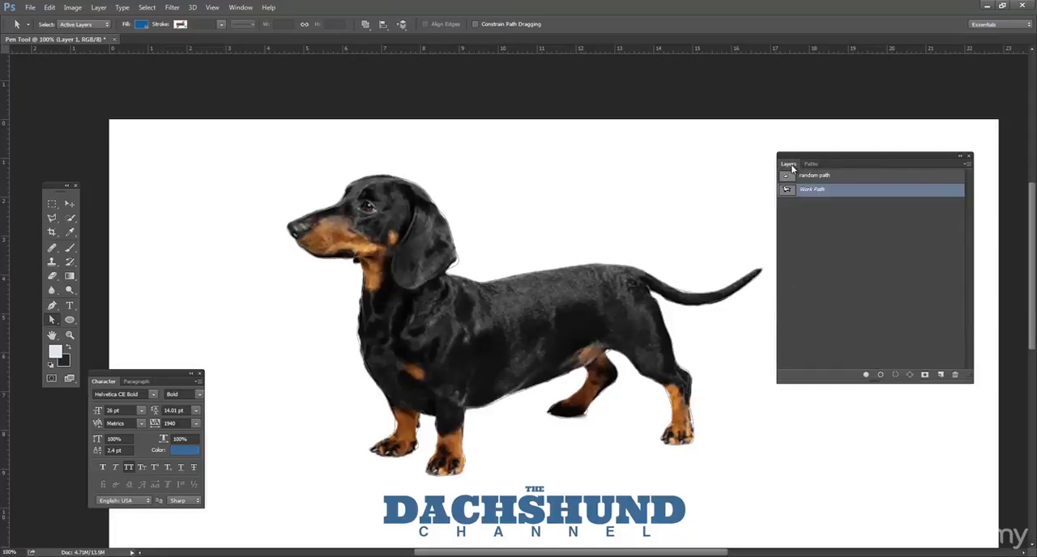
click(788, 165)
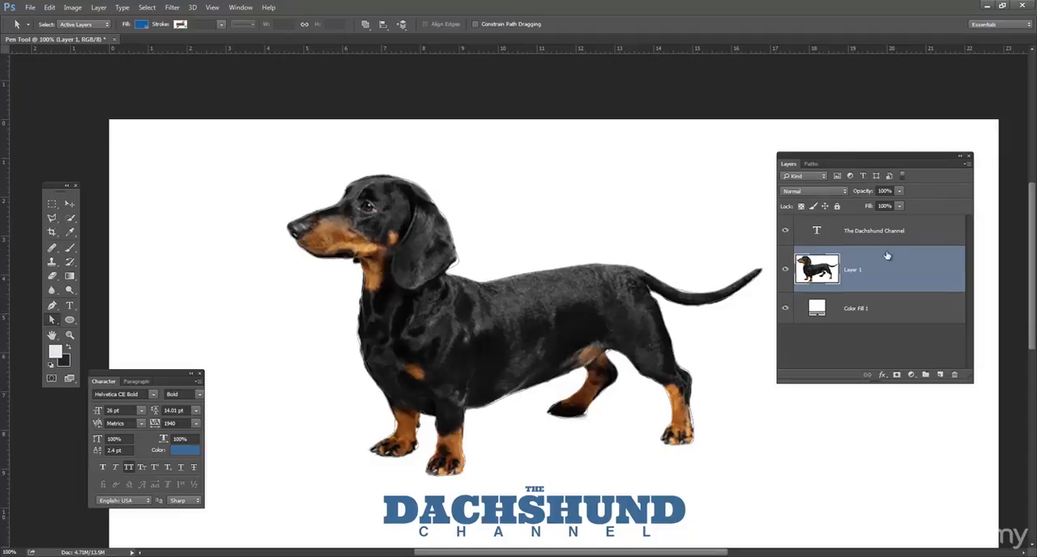
click(811, 165)
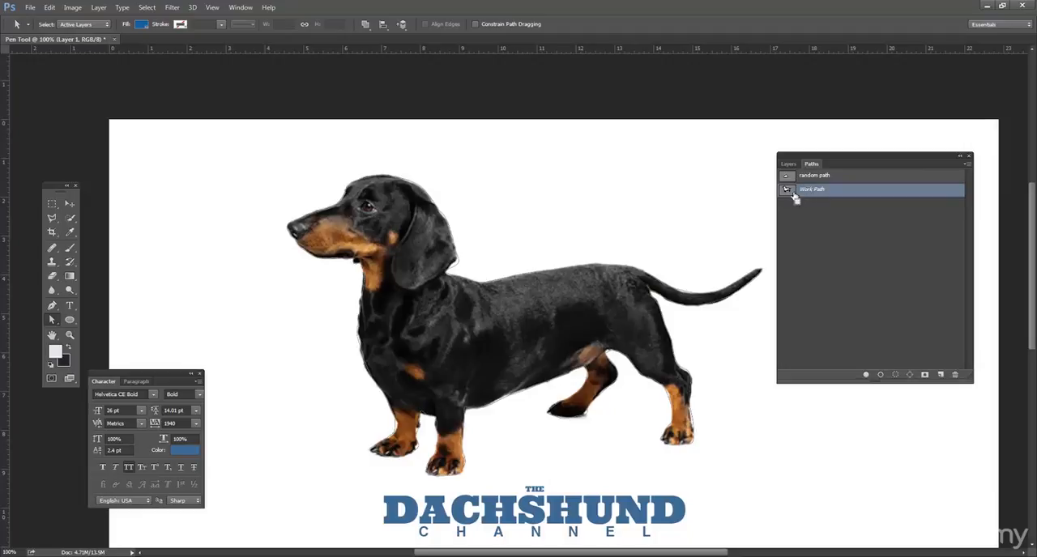
ctrl+click(788, 192)
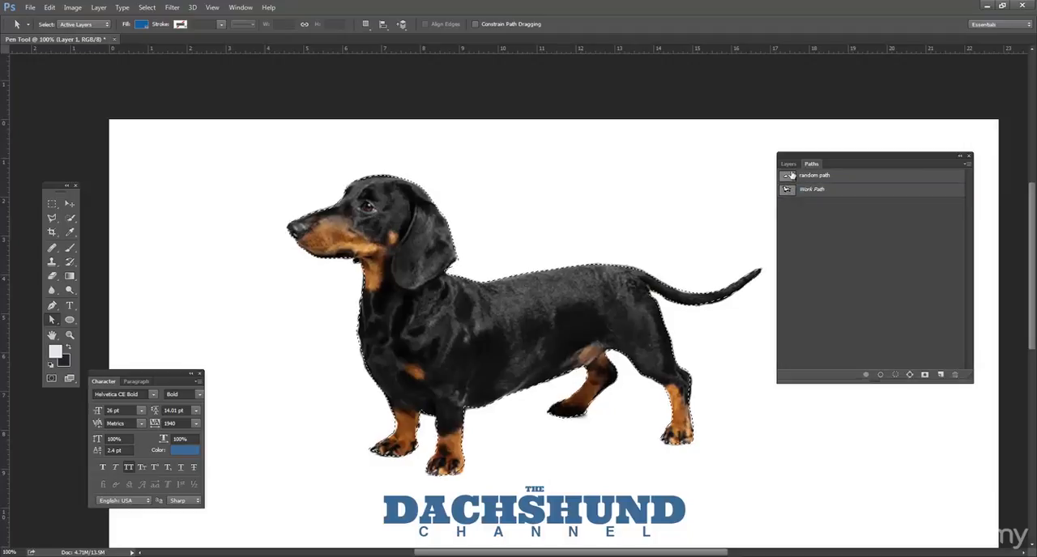
click(788, 165)
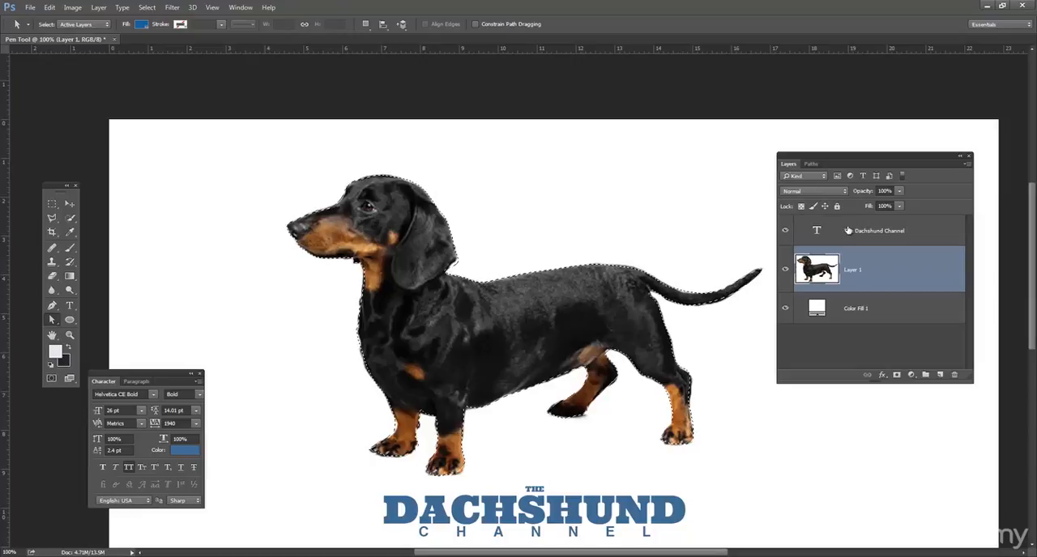
click(897, 377)
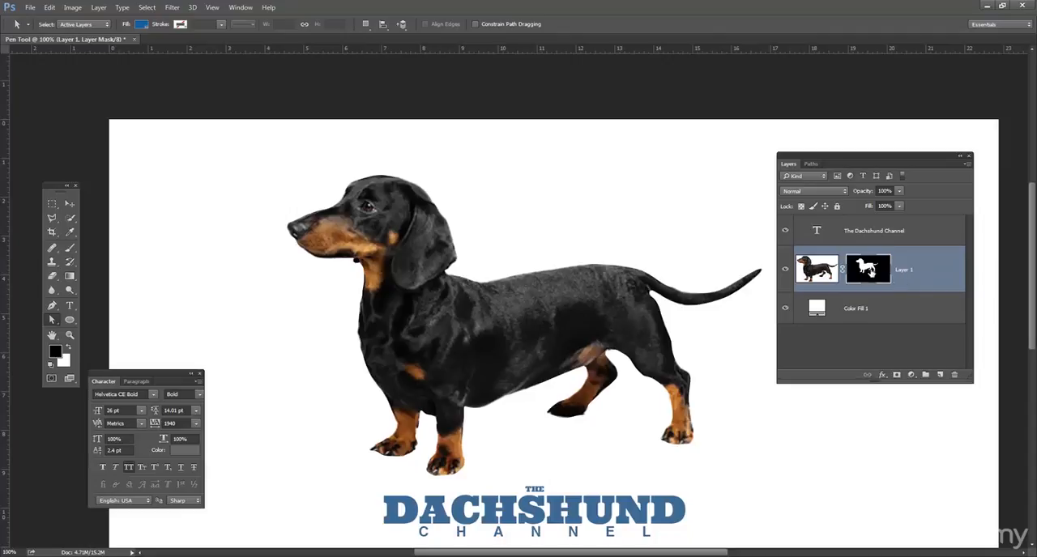
Step: Try applying the mask to Layer 1, undo that, and delete the layer mask to restore the full photo
drag(869, 270, 958, 374)
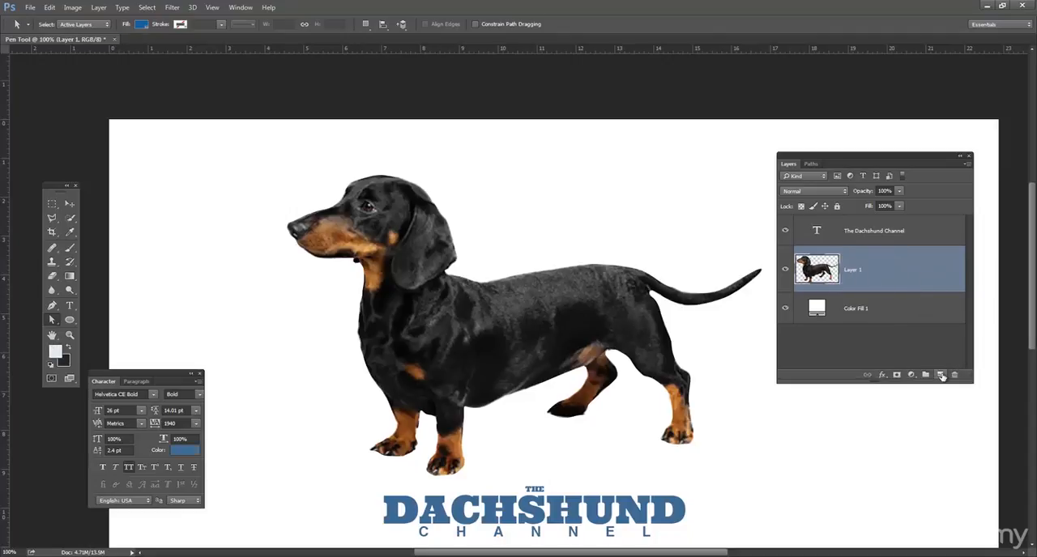
key(ctrl+z)
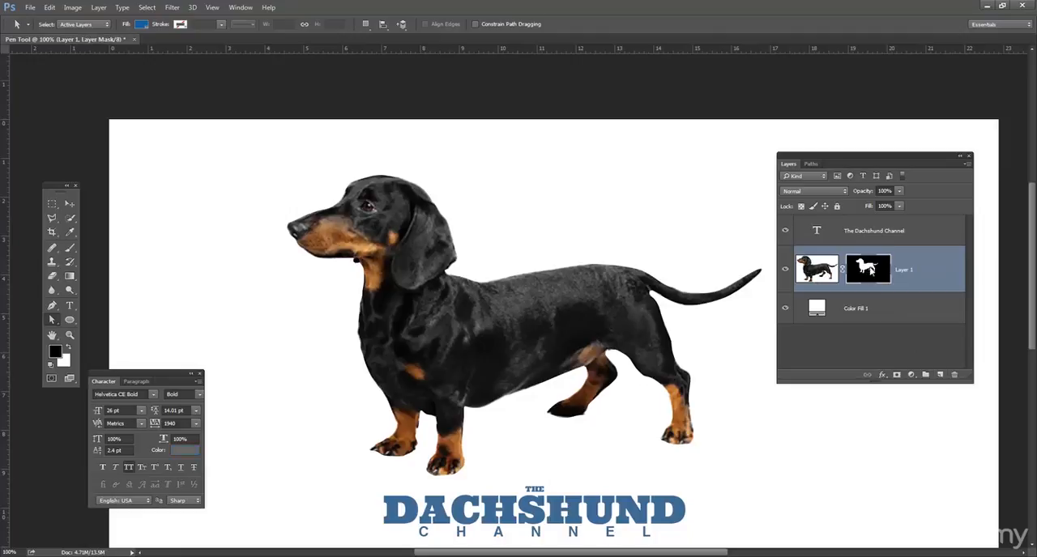
right_click(868, 269)
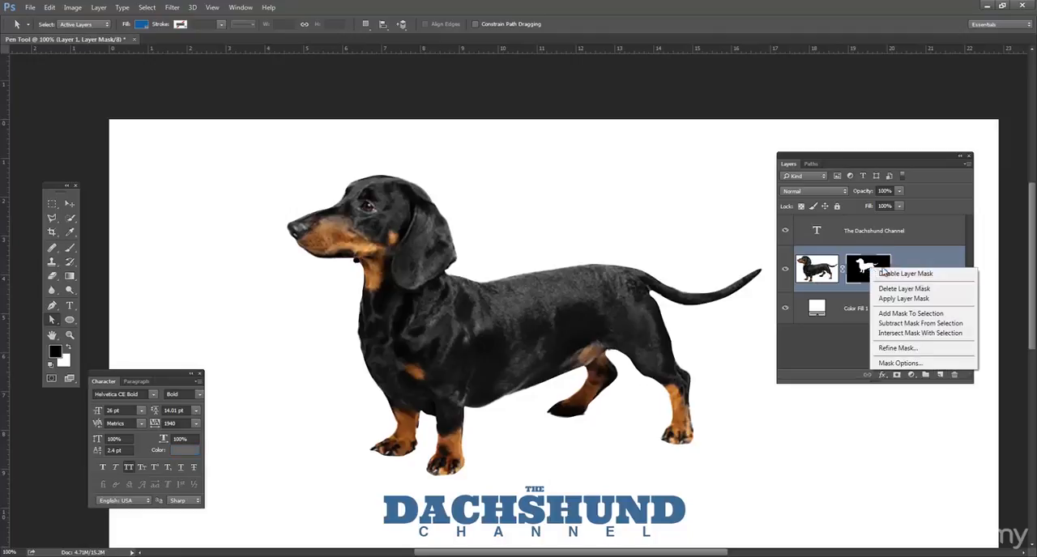
click(924, 298)
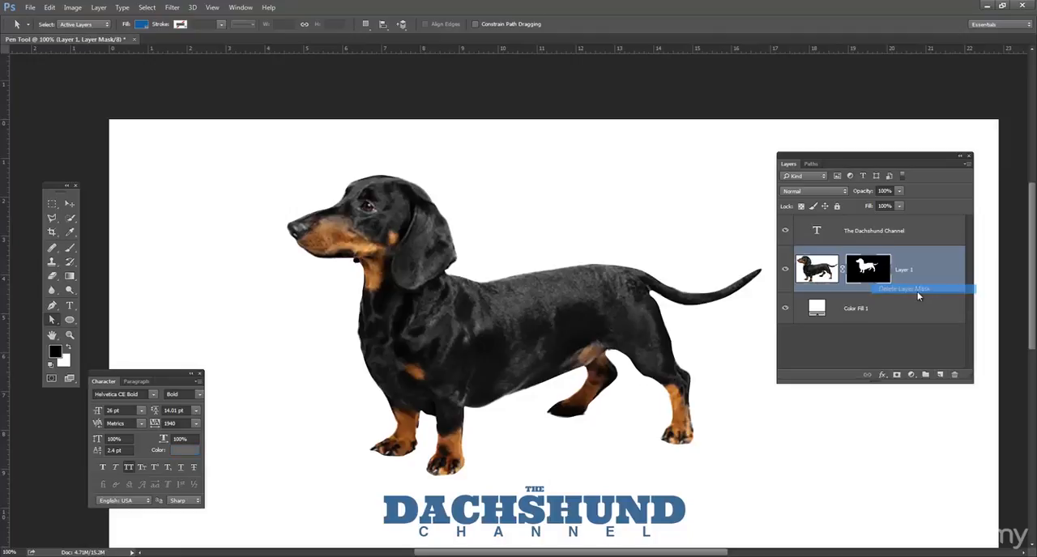
Step: Add an empty layer above a hidden Layer 1 and load the Work Path as a selection for it
click(939, 376)
click(785, 317)
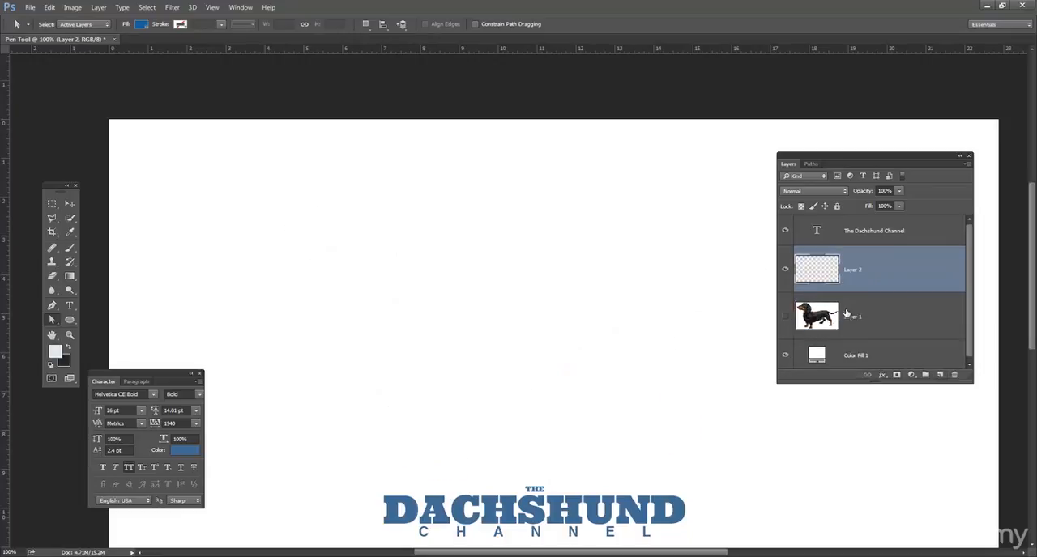
click(811, 163)
click(790, 190)
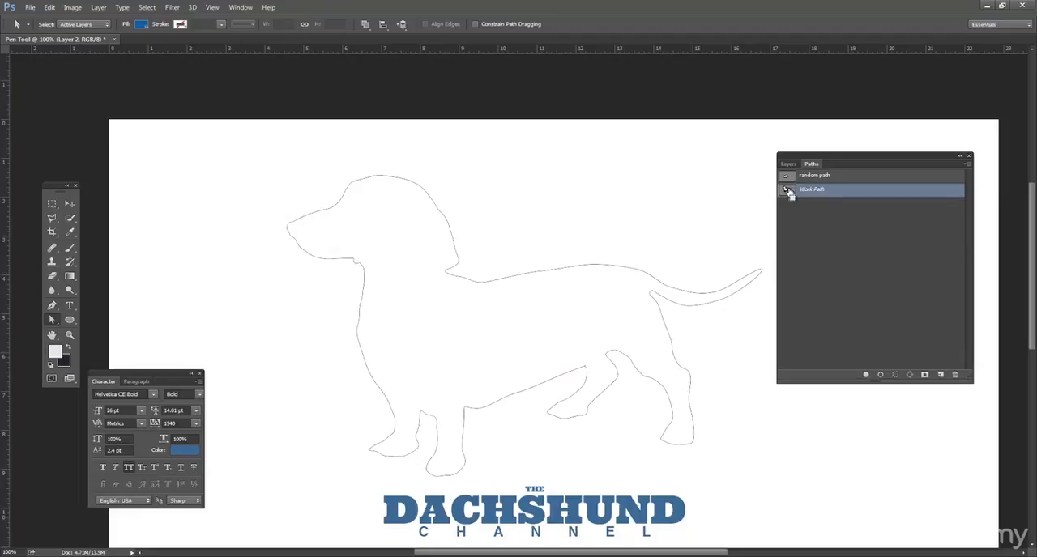
ctrl+click(787, 191)
click(788, 163)
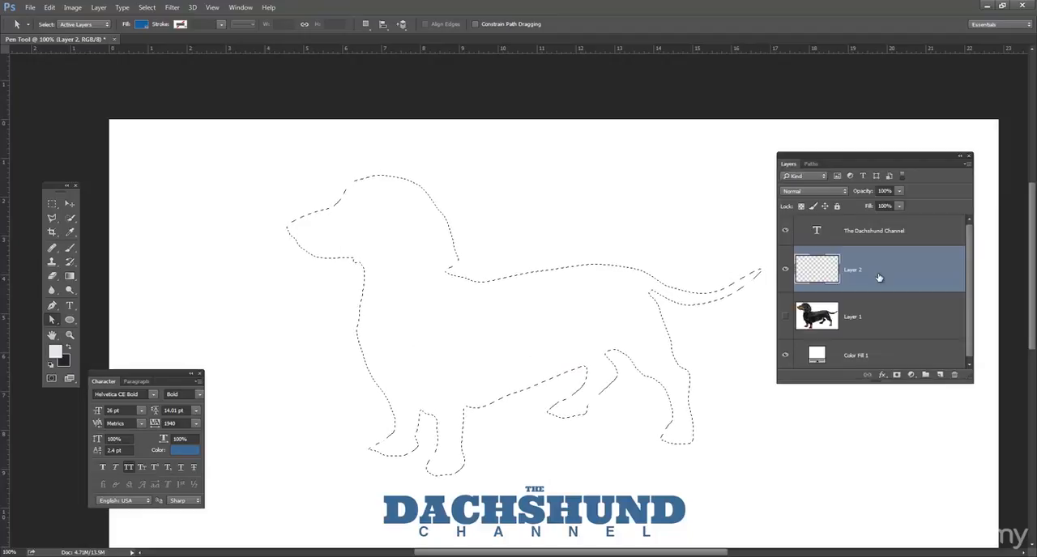
Step: Choose the Rectangle tool and set the foreground color to a bright magenta
drag(70, 320, 118, 321)
click(65, 24)
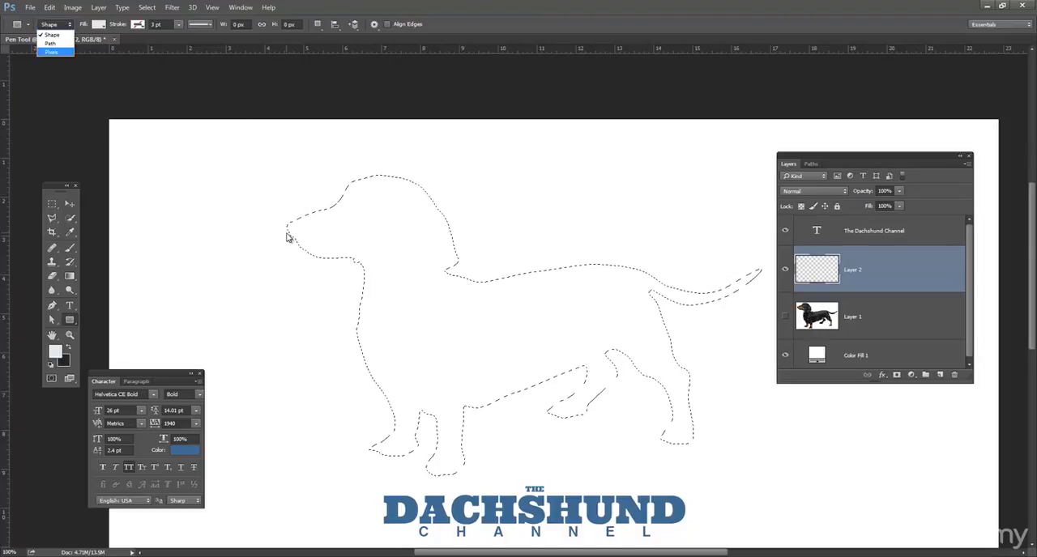
click(824, 266)
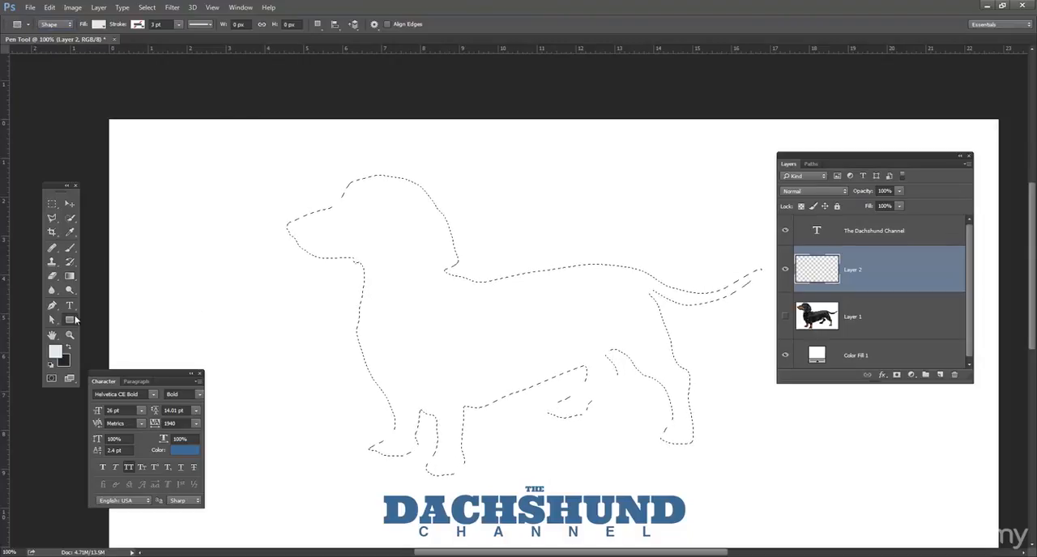
click(57, 350)
text(eedef0)
click(779, 310)
click(891, 280)
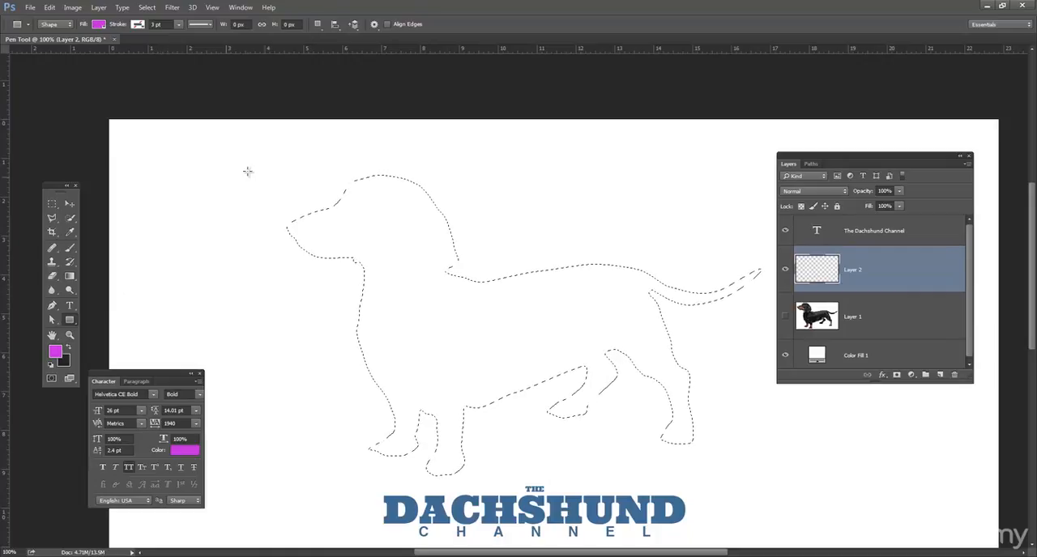
Step: Discard the trial rectangle drawn as a shape and fill the dog selection on Layer 2 with magenta in Pixels mode, clearing the selection
drag(213, 149, 771, 486)
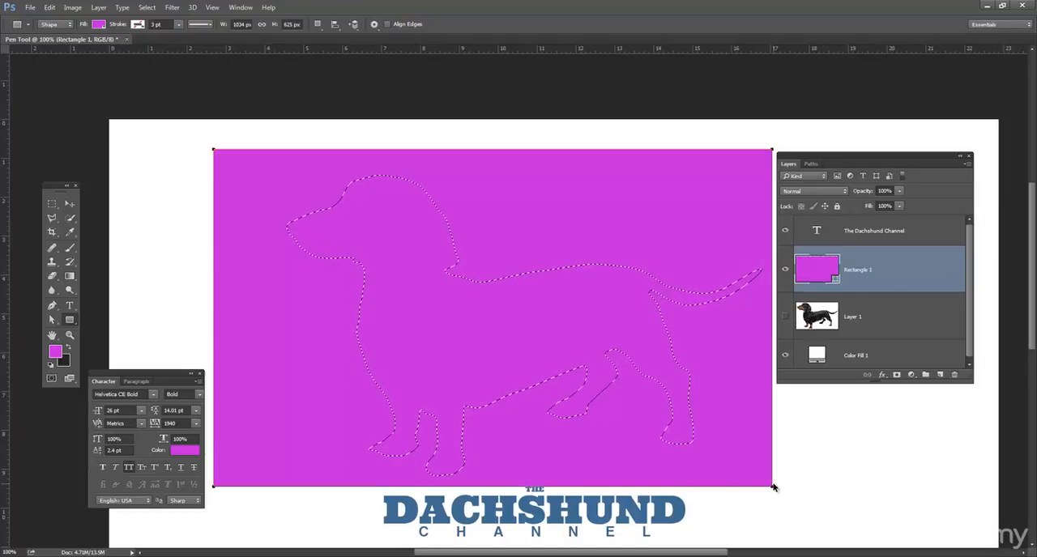
key(ctrl+z)
click(56, 25)
click(53, 52)
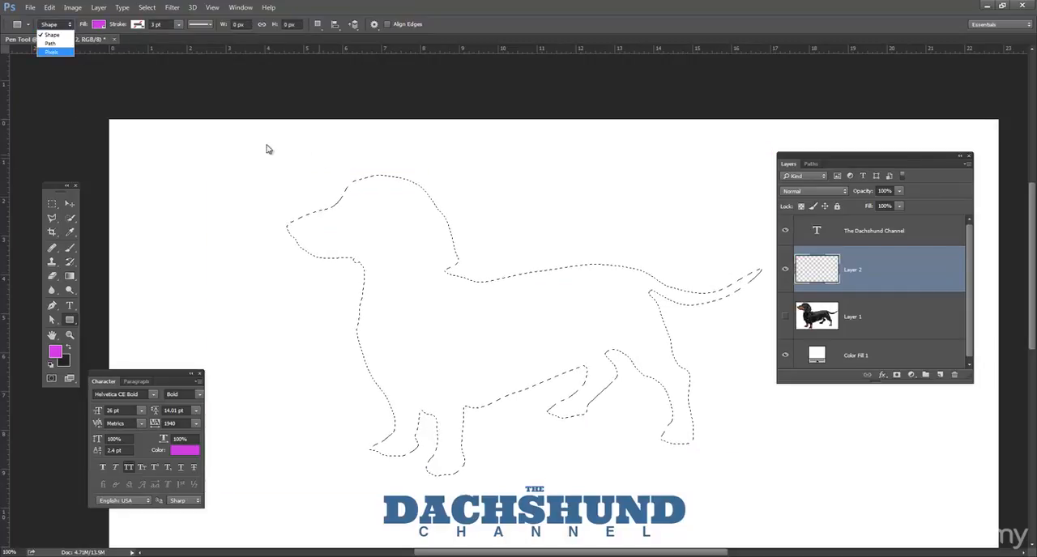
drag(246, 137, 728, 429)
drag(783, 472, 843, 474)
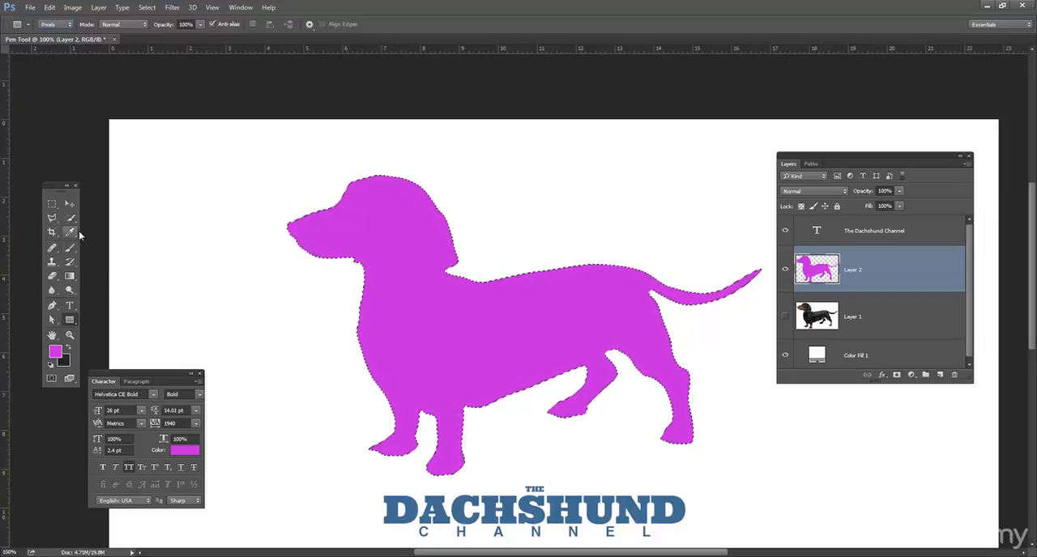
key(ctrl+d)
Step: Make a circular selection with the Elliptical Marquee in the blank area in front of the dog's head
click(70, 322)
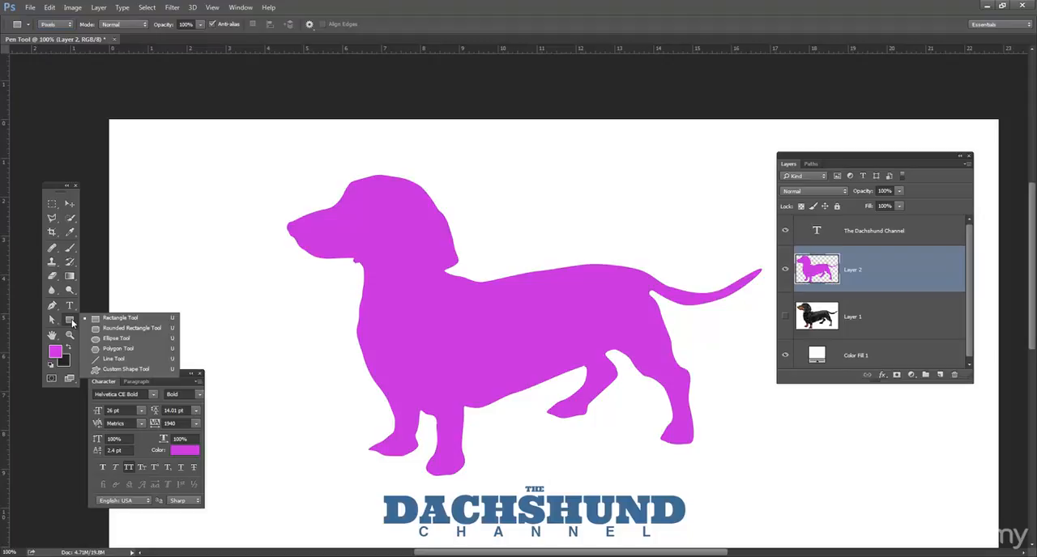
click(55, 206)
click(51, 203)
click(116, 215)
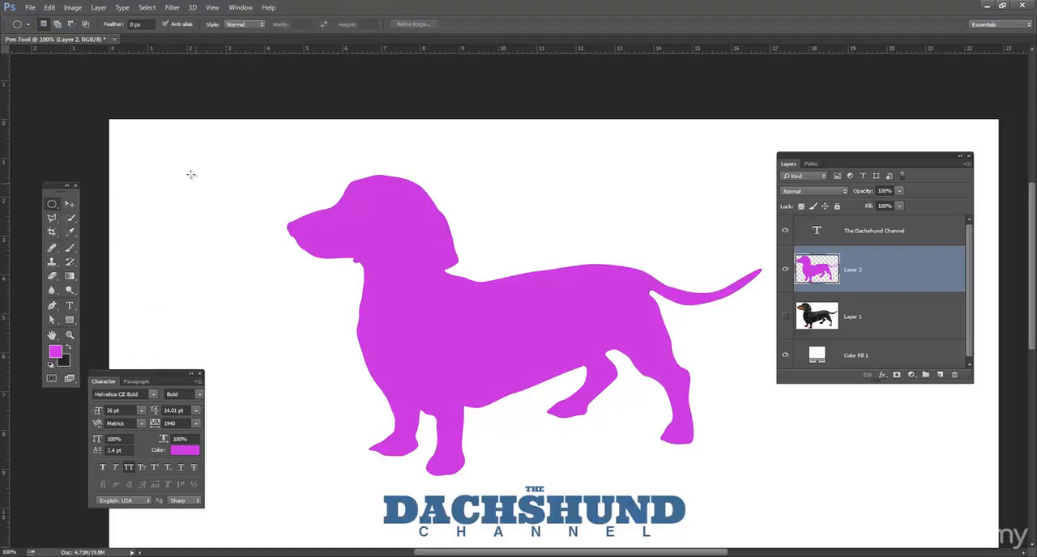
drag(175, 166, 254, 245)
key(ctrl+d)
key(ctrl+z)
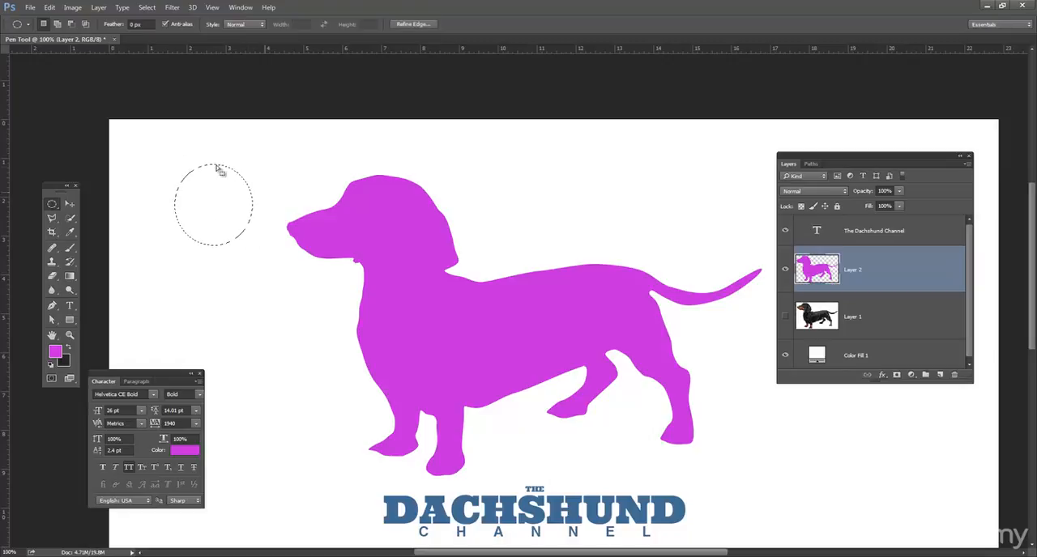
Step: Try painting a magenta rectangle that overlaps the circular selection, and undo it
click(70, 322)
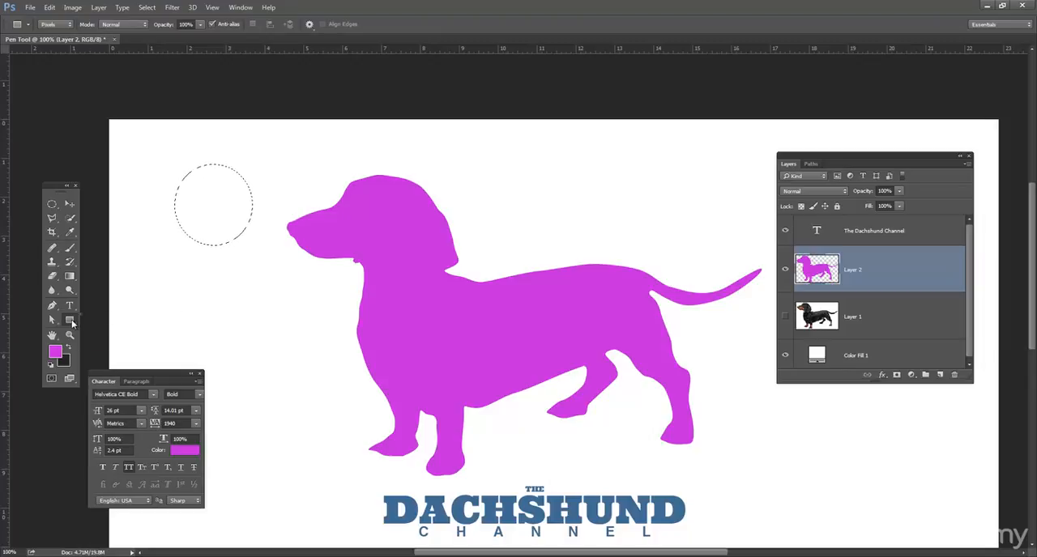
drag(72, 322, 96, 319)
click(113, 323)
drag(267, 250, 319, 282)
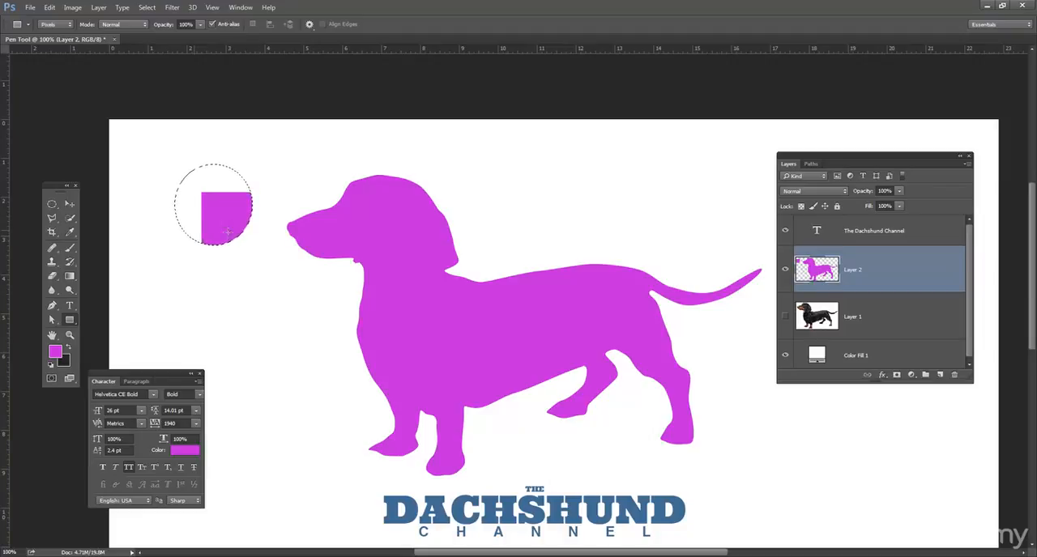
key(ctrl+z)
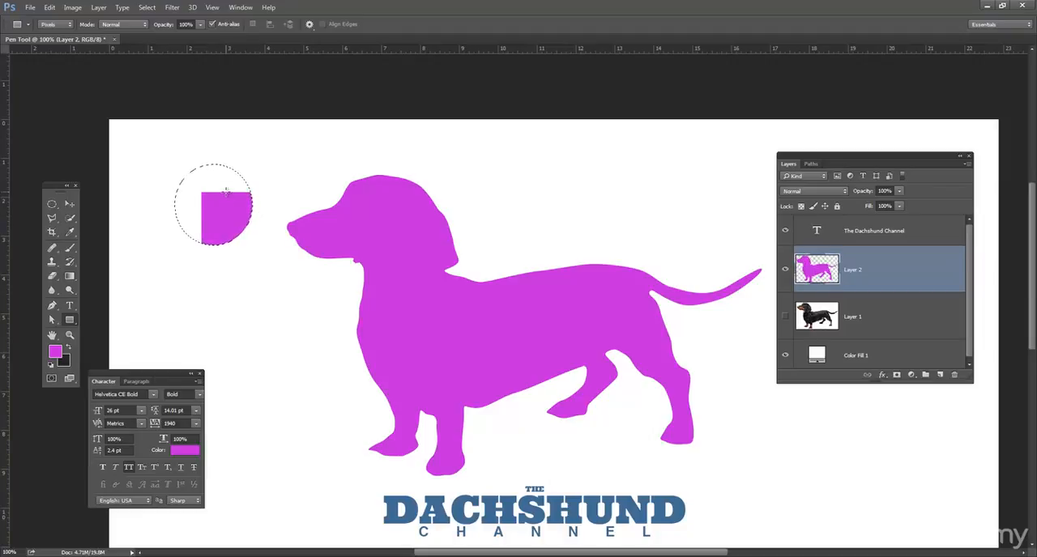
Step: Choose the heart custom shape and add an empty layer above a hidden Layer 2
click(72, 321)
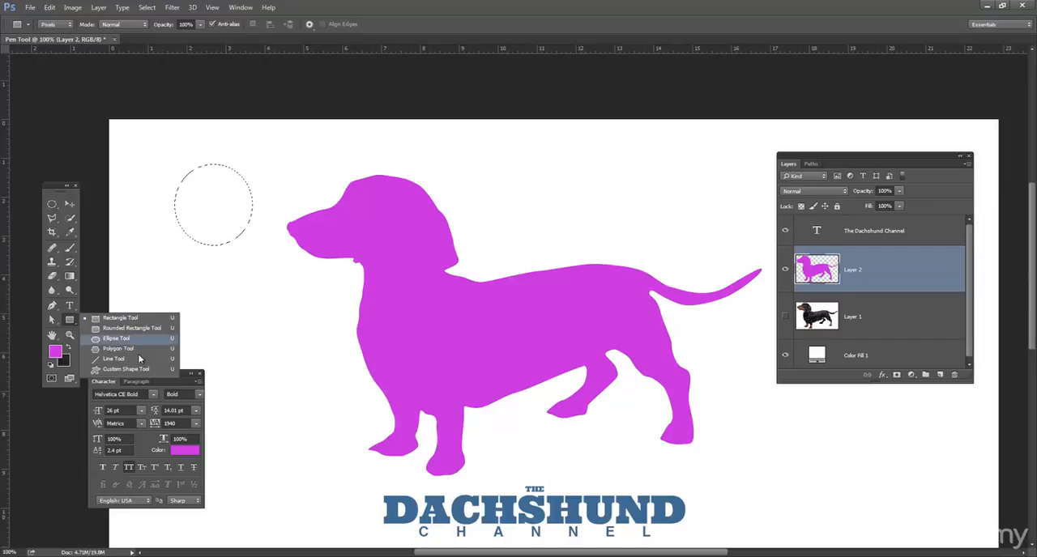
click(143, 373)
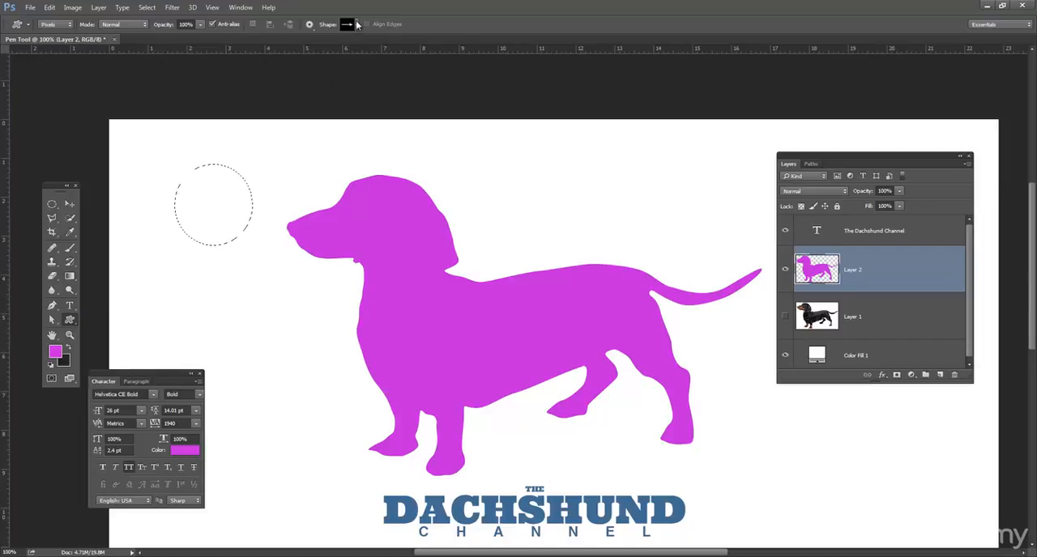
click(358, 26)
click(362, 82)
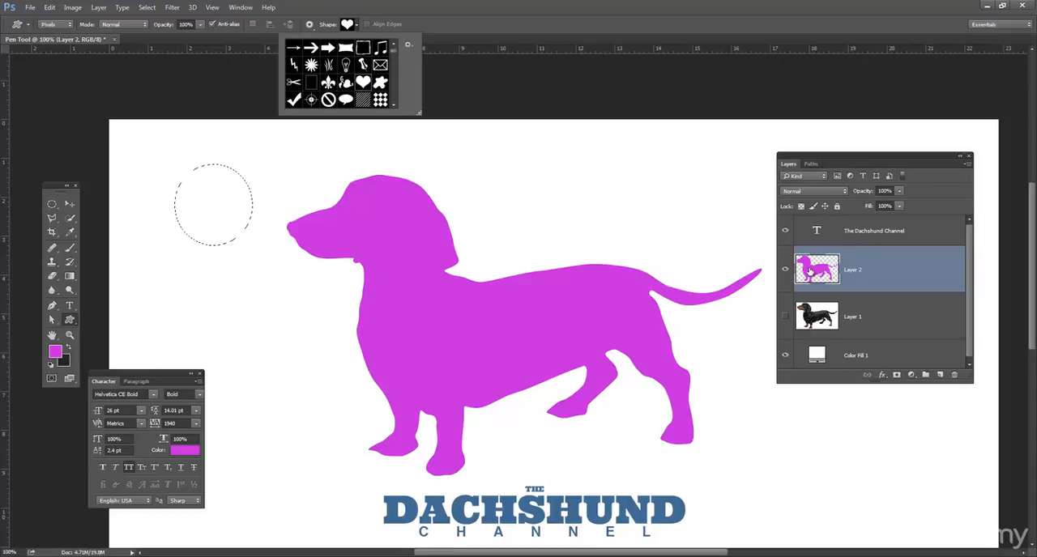
click(785, 270)
click(940, 375)
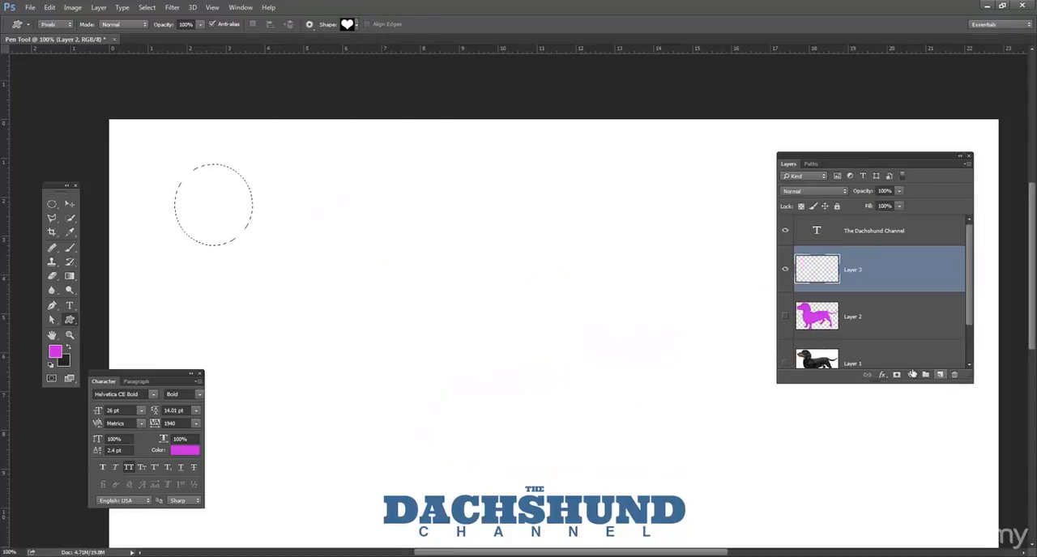
Step: Try painting the heart outside the circular selection, and paint one on Layer 3 starting inside the circle
drag(373, 176, 481, 248)
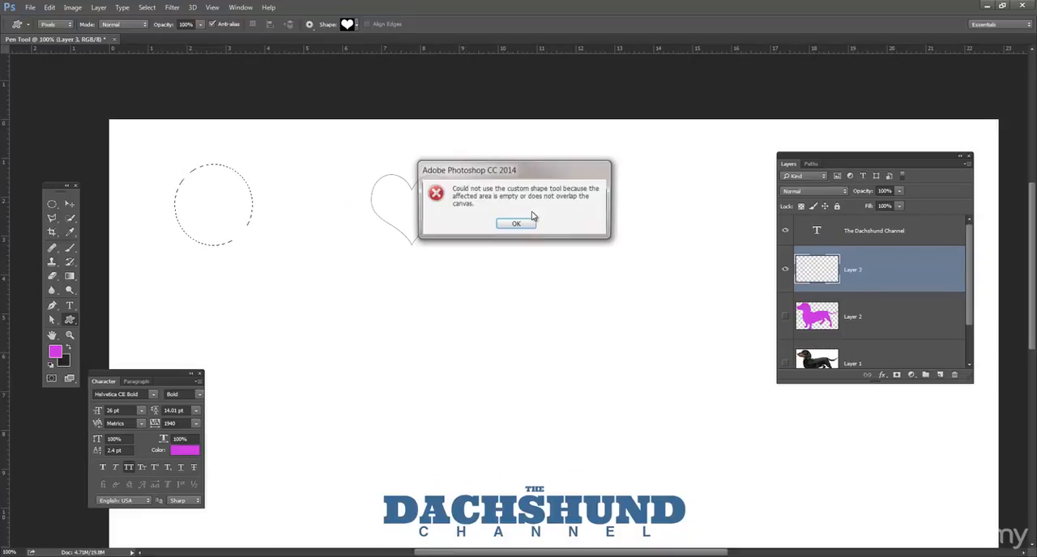
click(529, 224)
drag(316, 245, 429, 340)
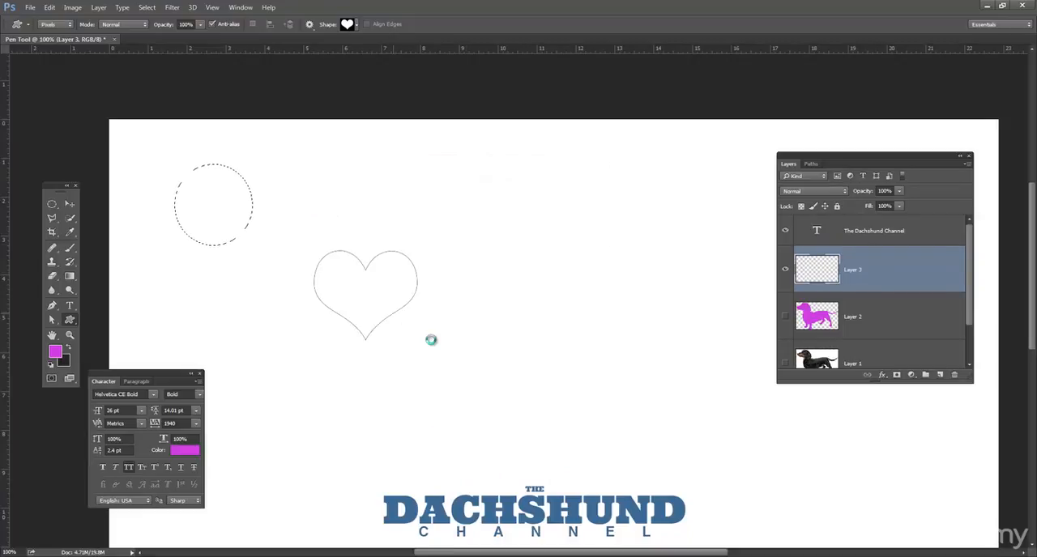
click(519, 225)
drag(201, 184, 538, 280)
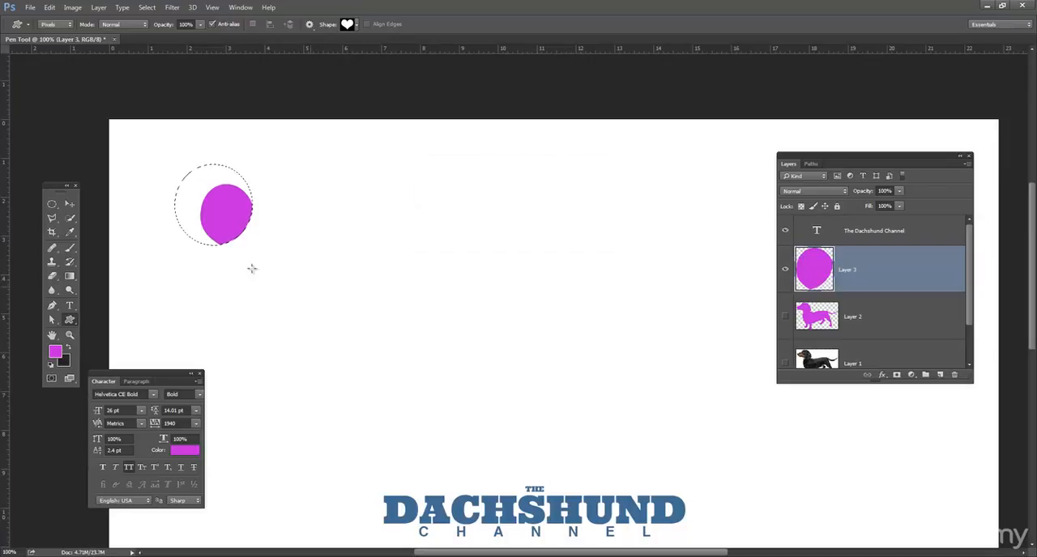
Step: Try painting magenta hearts across the edges of the circular selection on Layer 3, and undo them
key(ctrl+z)
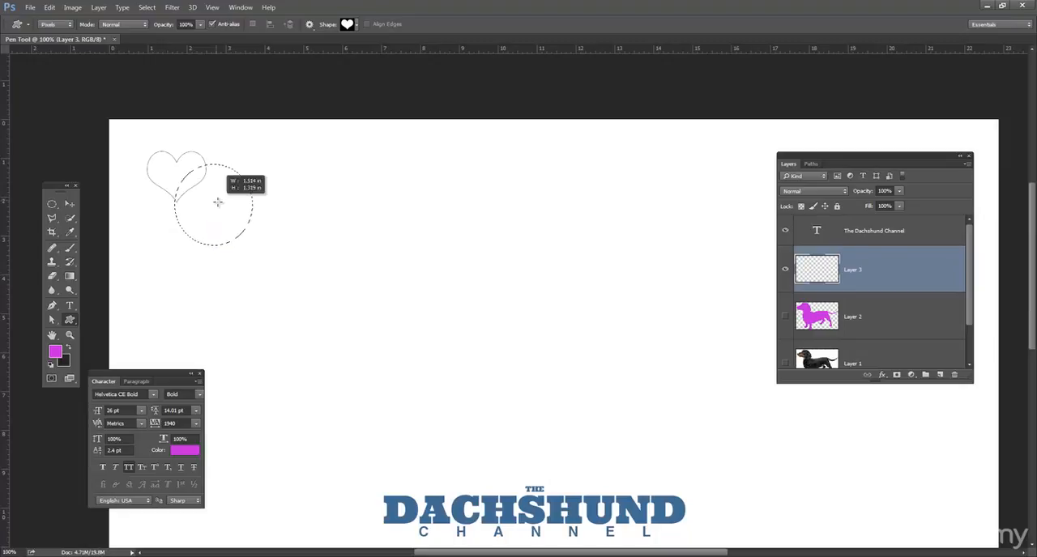
drag(241, 210, 334, 230)
click(296, 215)
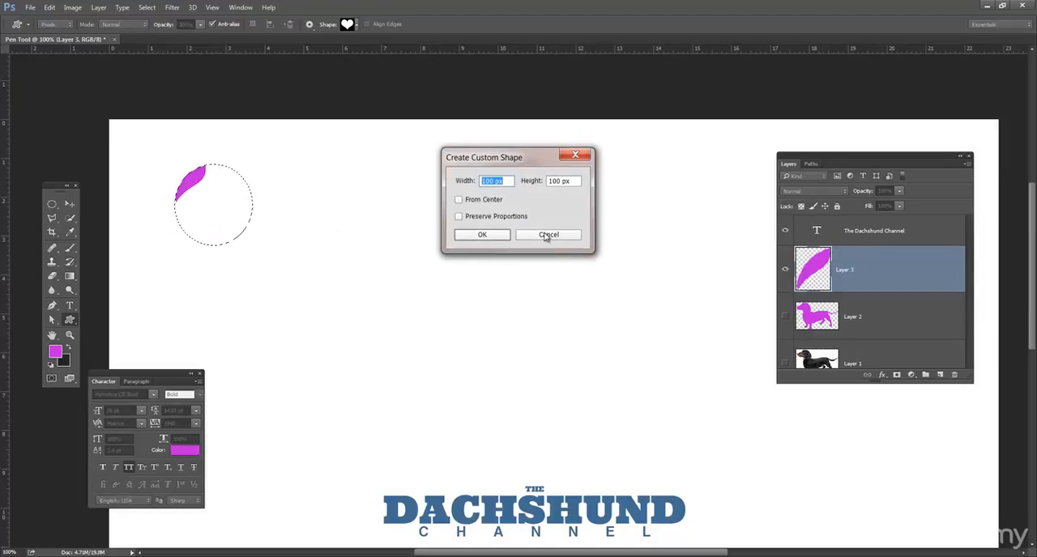
click(547, 235)
drag(398, 258, 403, 259)
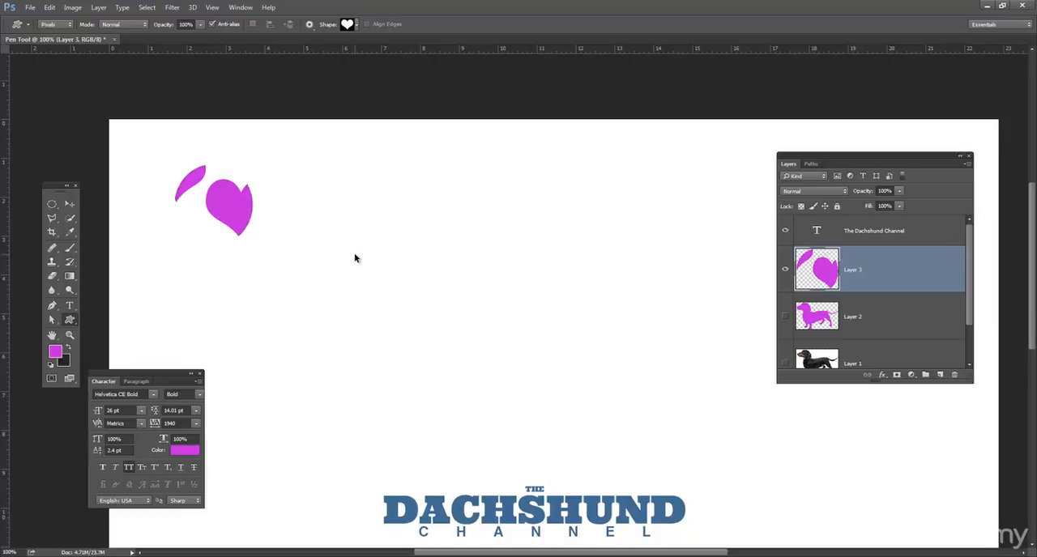
key(ctrl+alt+z)
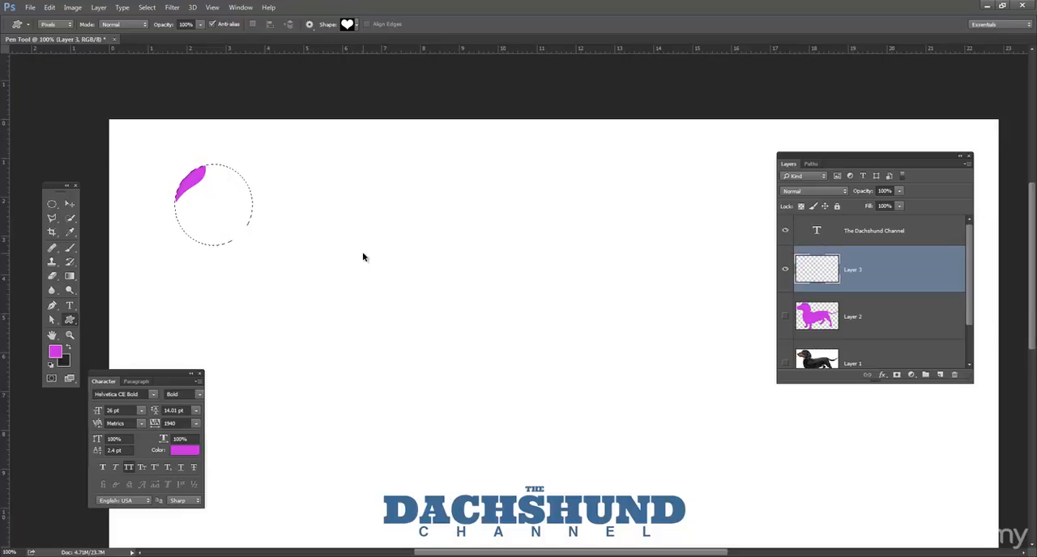
key(ctrl+alt+z)
key(ctrl+alt+z)
Step: Delete the magenta test layers above Layer 1 and load the dog-shaped Work Path as a selection
drag(827, 266, 954, 374)
click(812, 164)
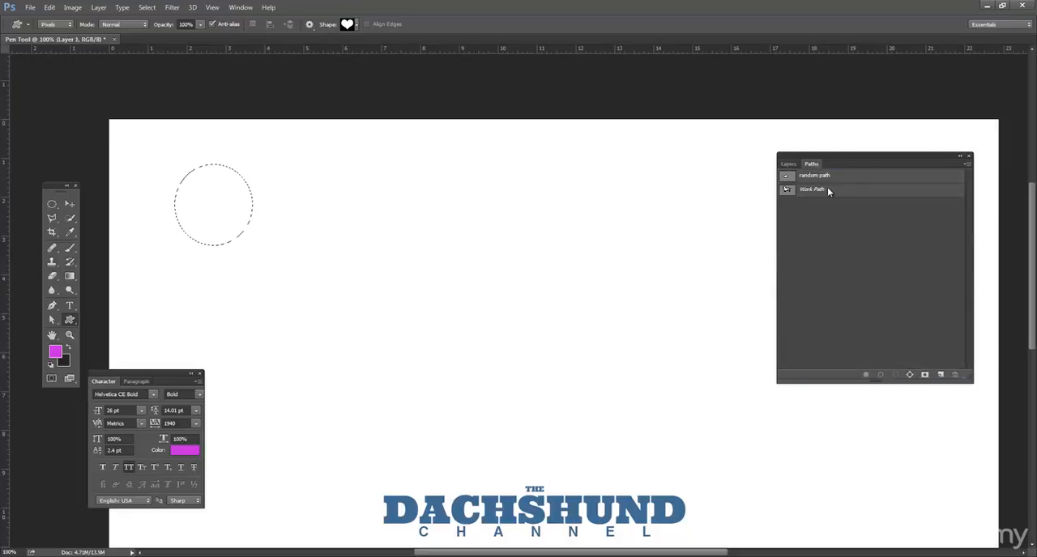
ctrl+click(788, 192)
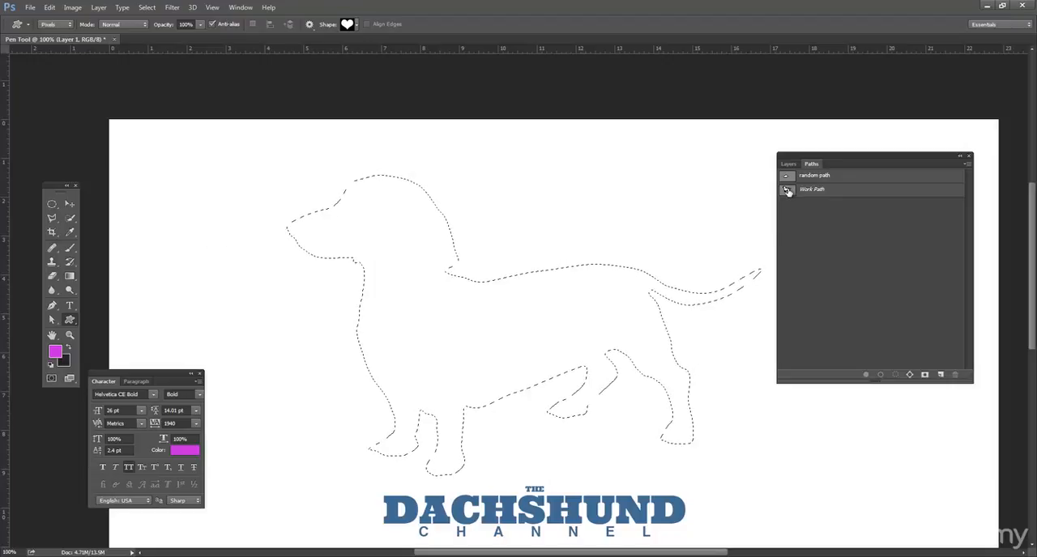
Step: Add an empty layer above Layer 1 and try painting a rectangle outside the dog selection with the Rectangle tool
click(788, 165)
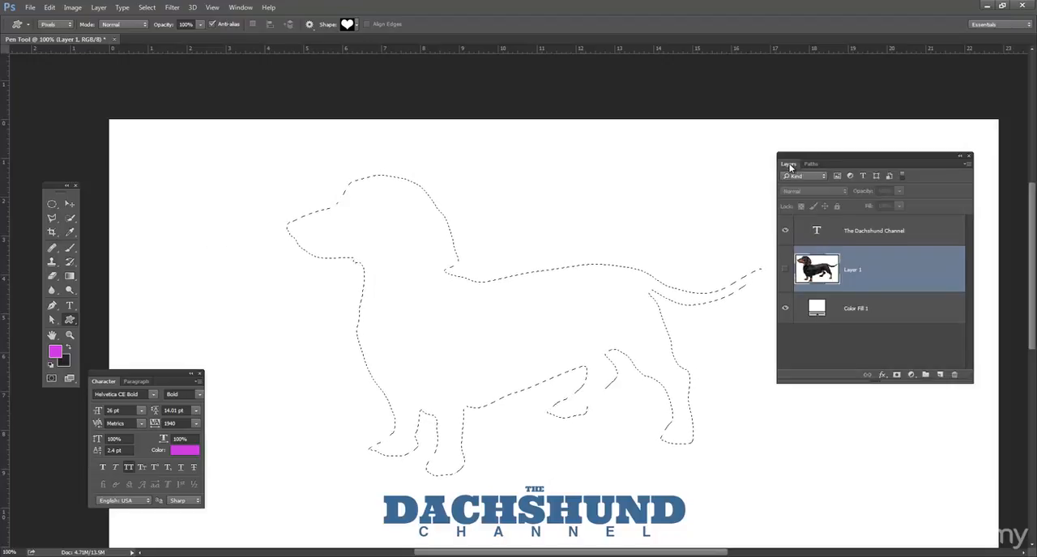
click(940, 376)
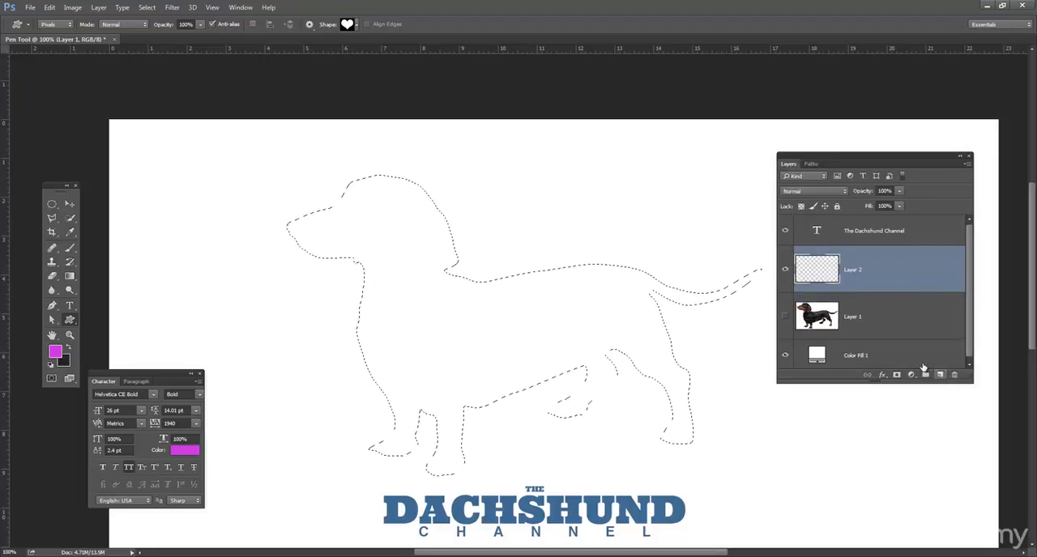
right_click(71, 322)
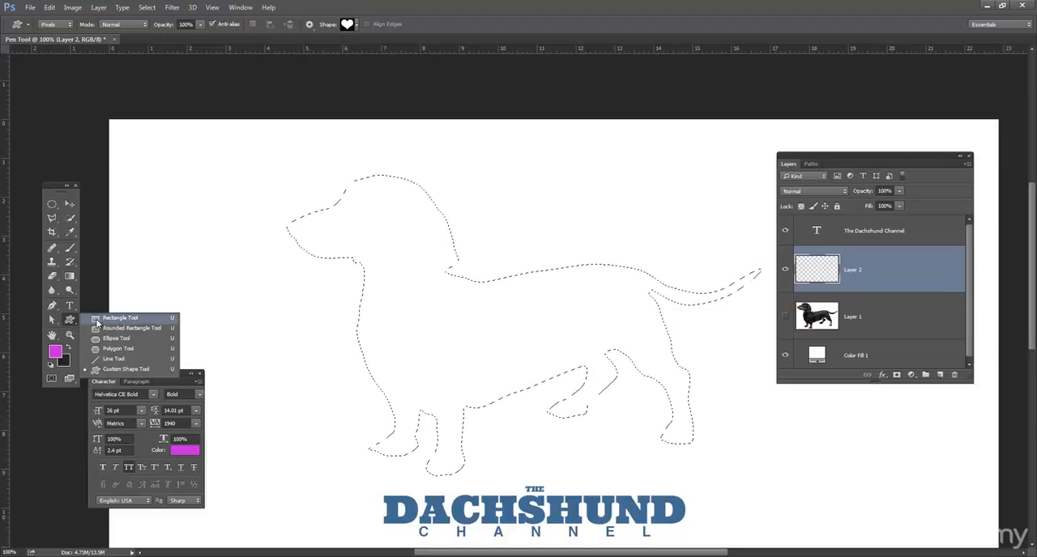
click(162, 316)
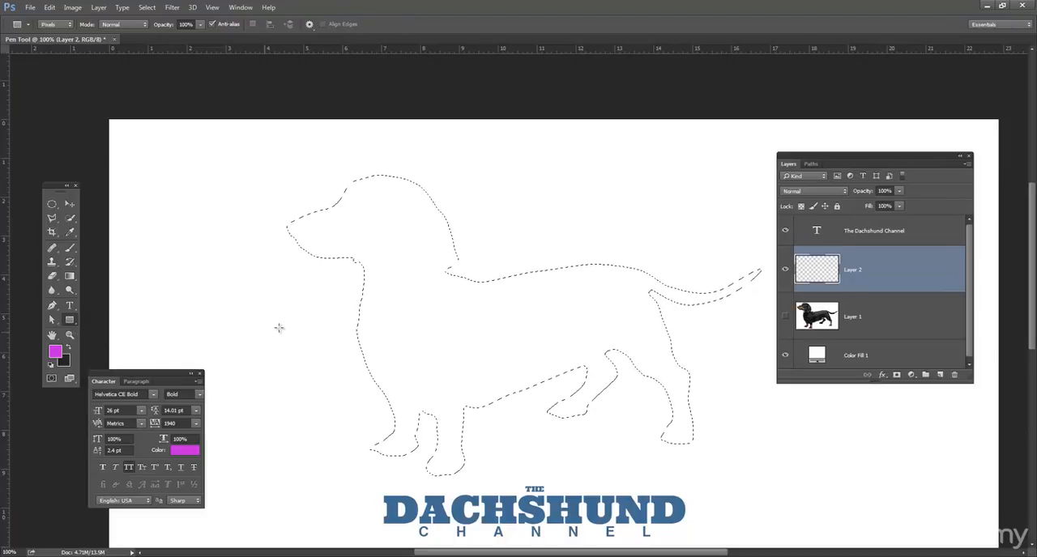
drag(155, 146, 241, 204)
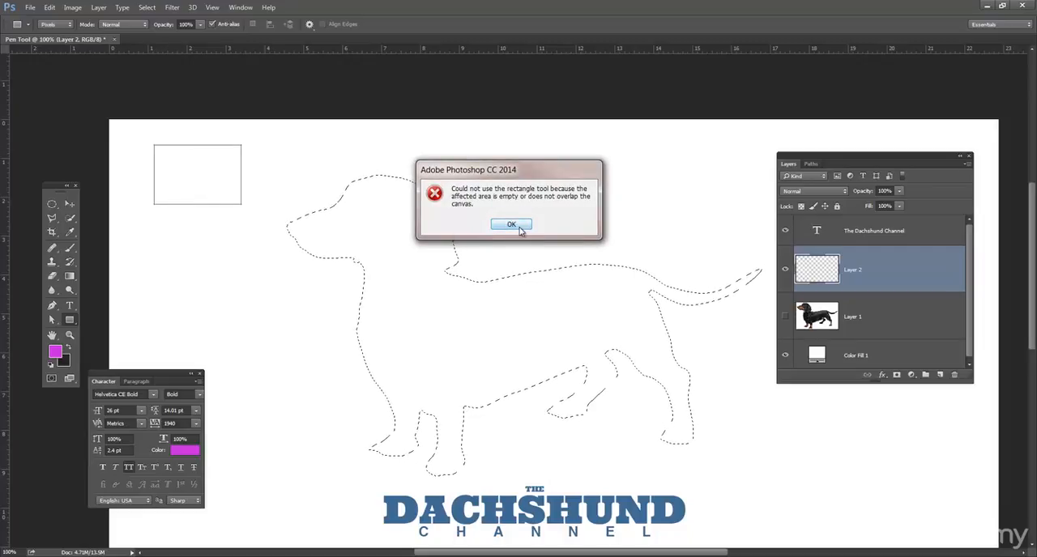
click(520, 227)
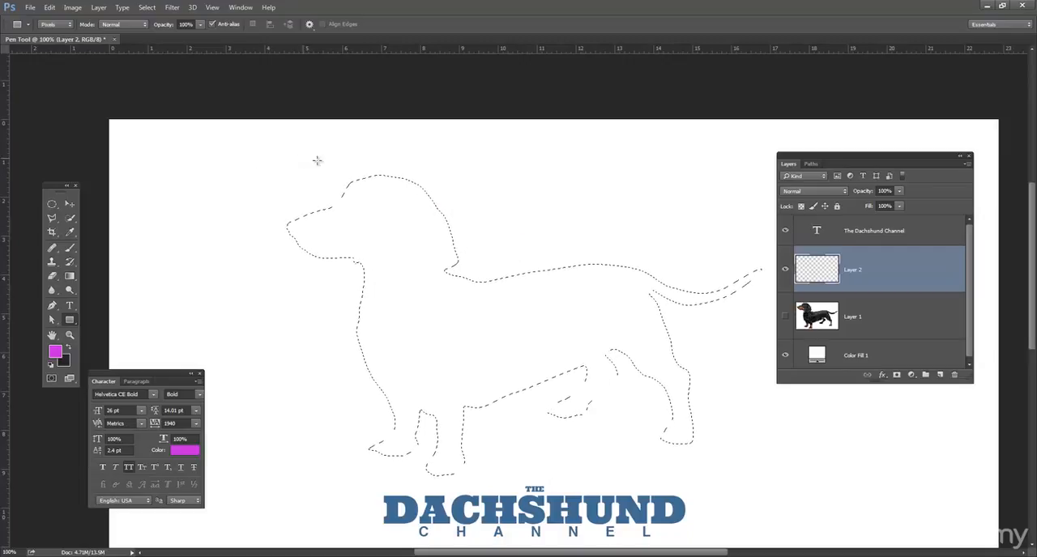
Step: Paint magenta rectangles over parts of the dog selection, fill the whole silhouette with one large rectangle, and deselect
drag(441, 198, 470, 203)
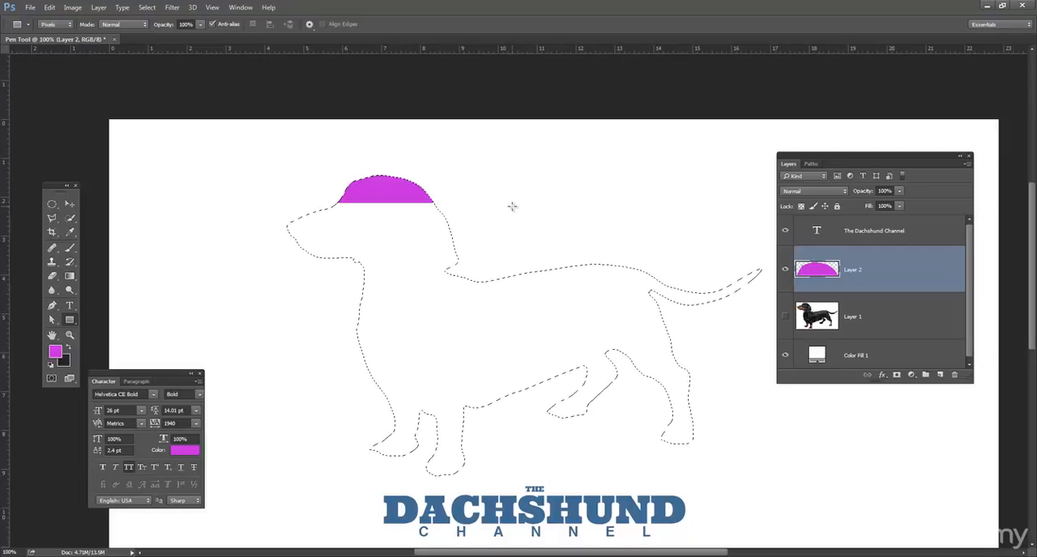
drag(359, 269, 359, 270)
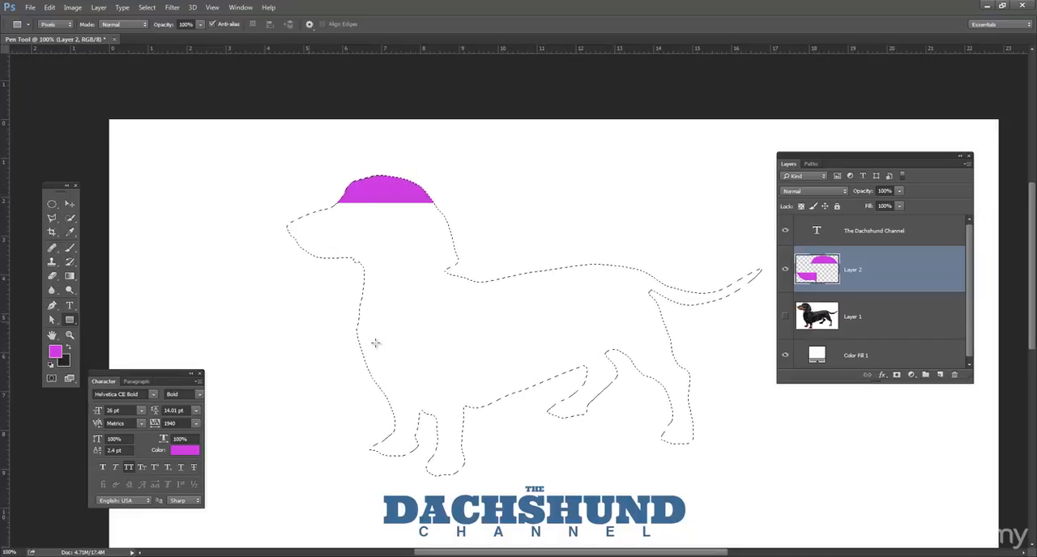
drag(313, 325, 406, 352)
drag(562, 220, 625, 313)
drag(743, 443, 671, 403)
drag(690, 226, 755, 359)
drag(529, 309, 531, 311)
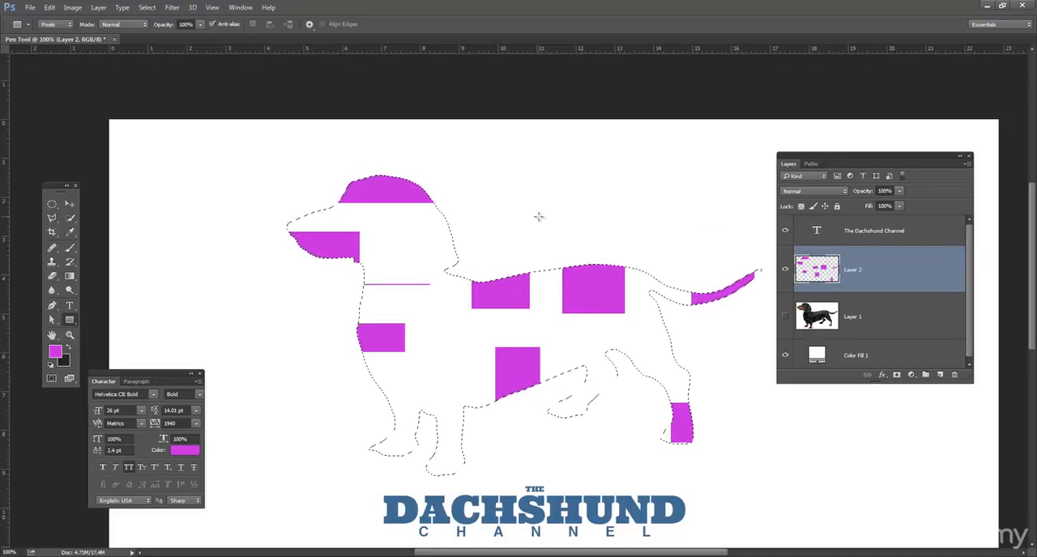
drag(219, 140, 876, 484)
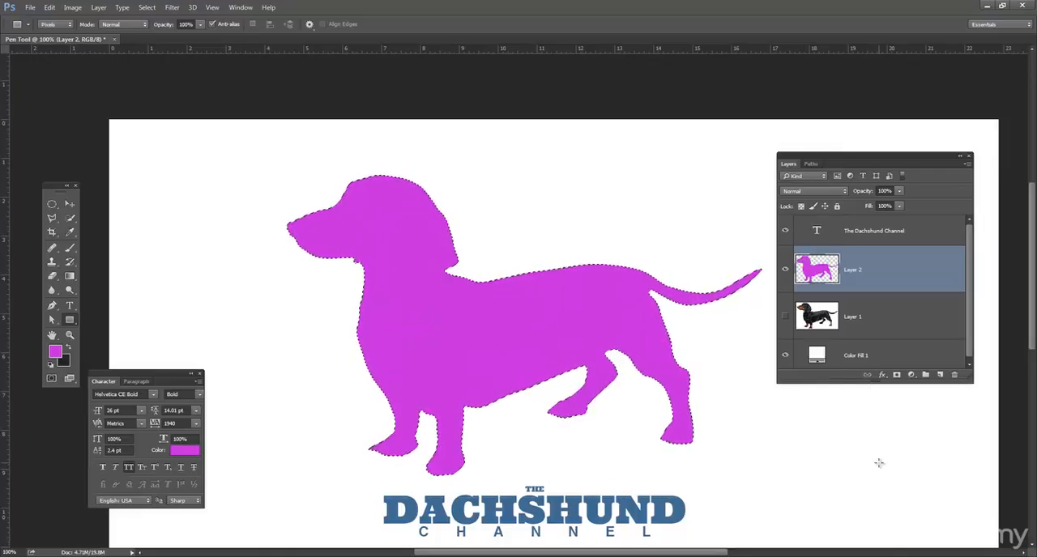
key(ctrl+d)
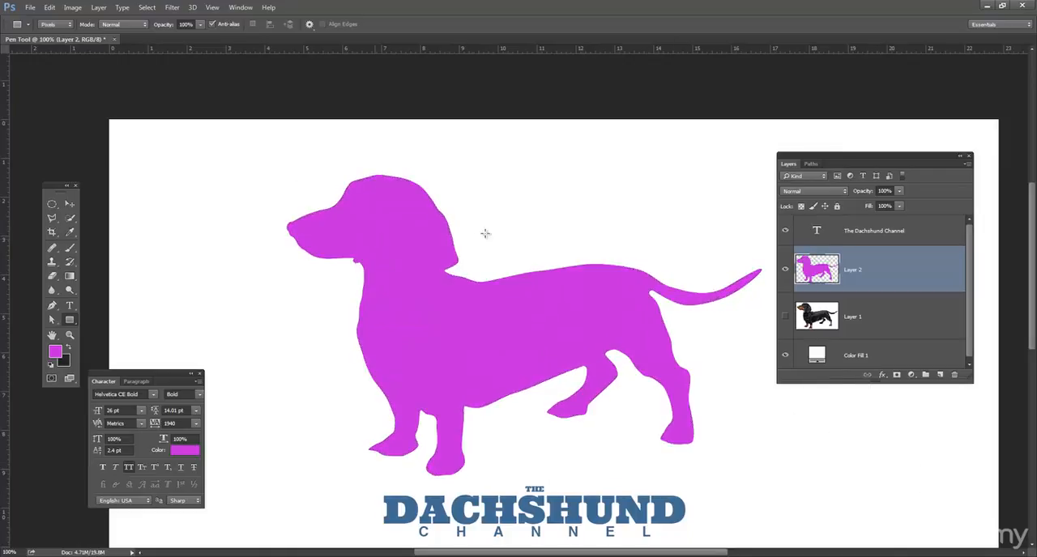
Step: Try scaling the pixel dog silhouette down and back up with Free Transform, and delete Layer 2
click(70, 204)
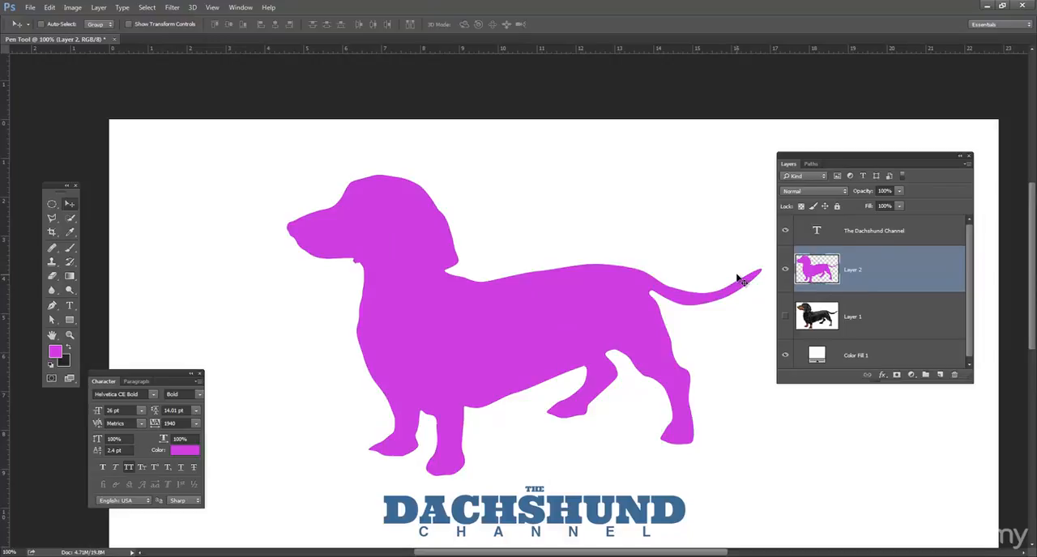
key(ctrl+t)
drag(718, 209, 737, 189)
key(Return)
key(ctrl+t)
key(Return)
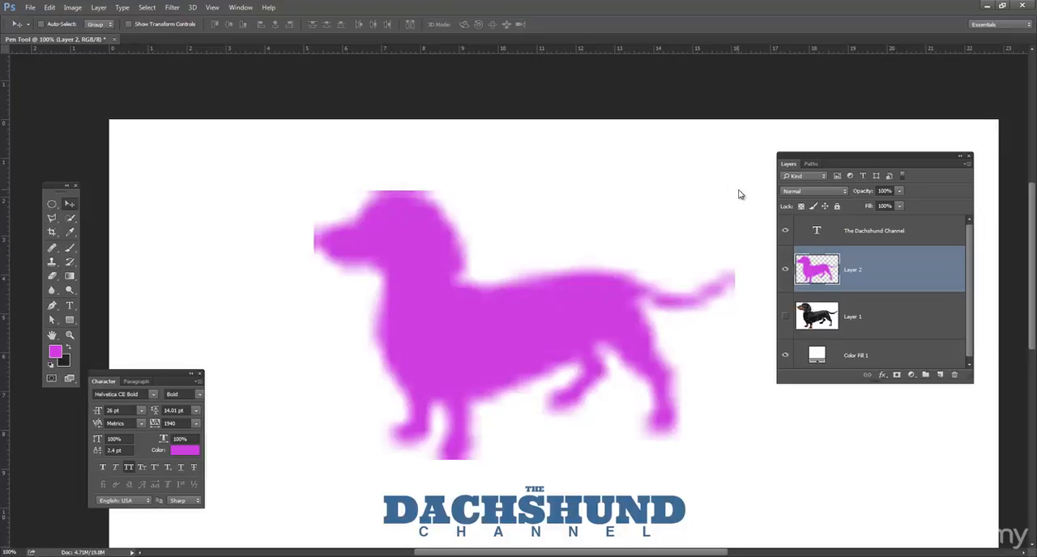
drag(892, 277, 956, 374)
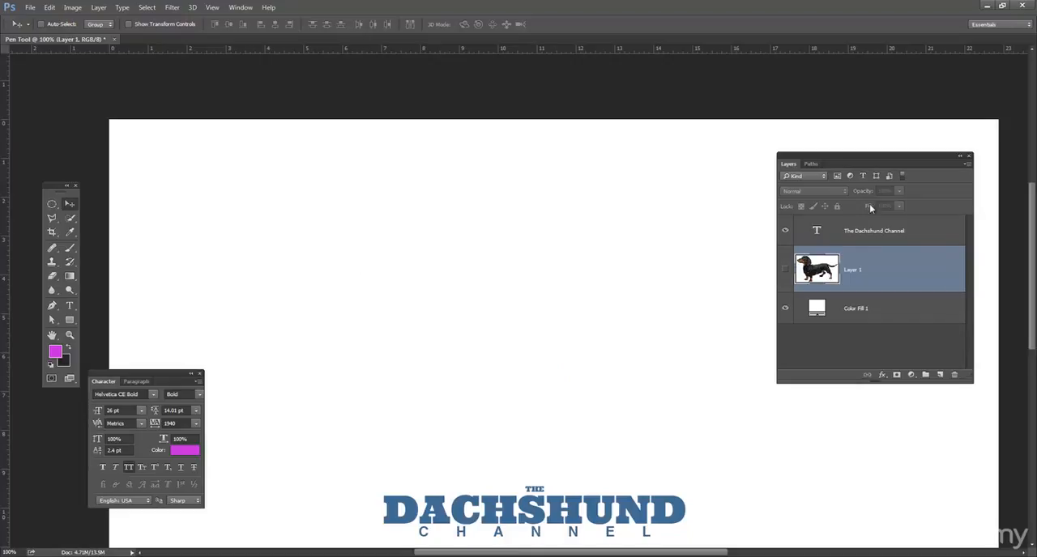
Step: Create a magenta (#c524dd) Solid Color fill layer shaped by the dog's Work Path
click(812, 163)
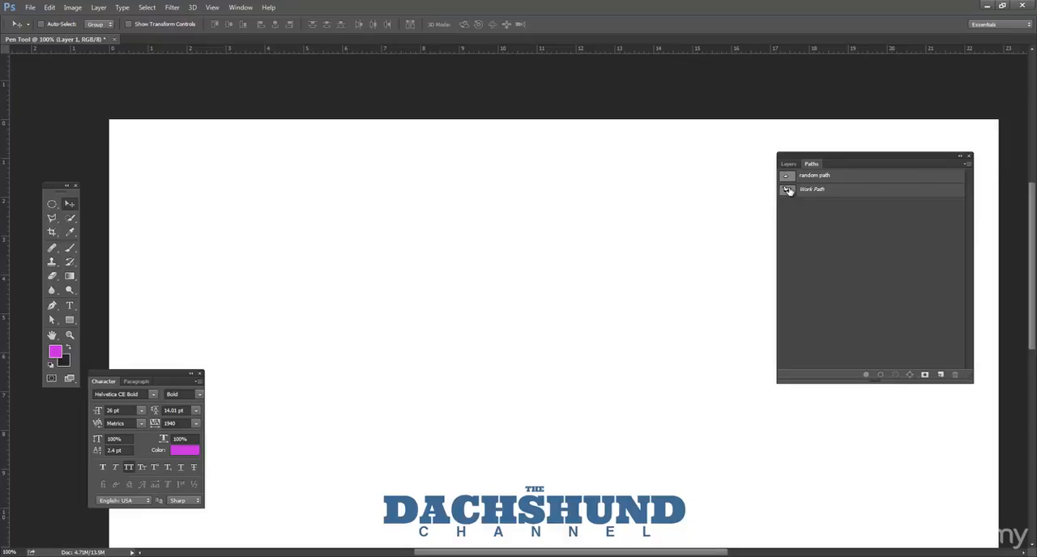
click(789, 191)
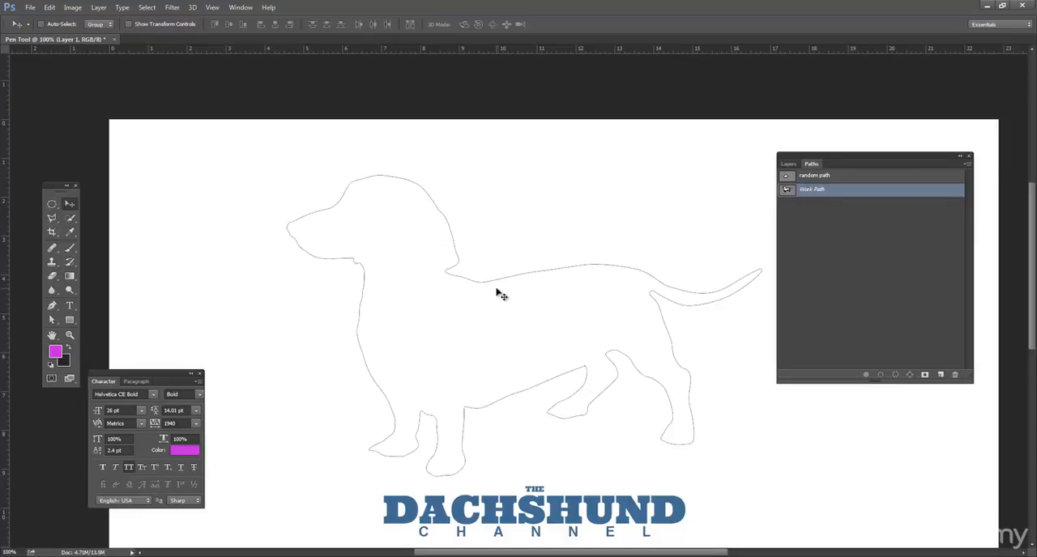
click(785, 164)
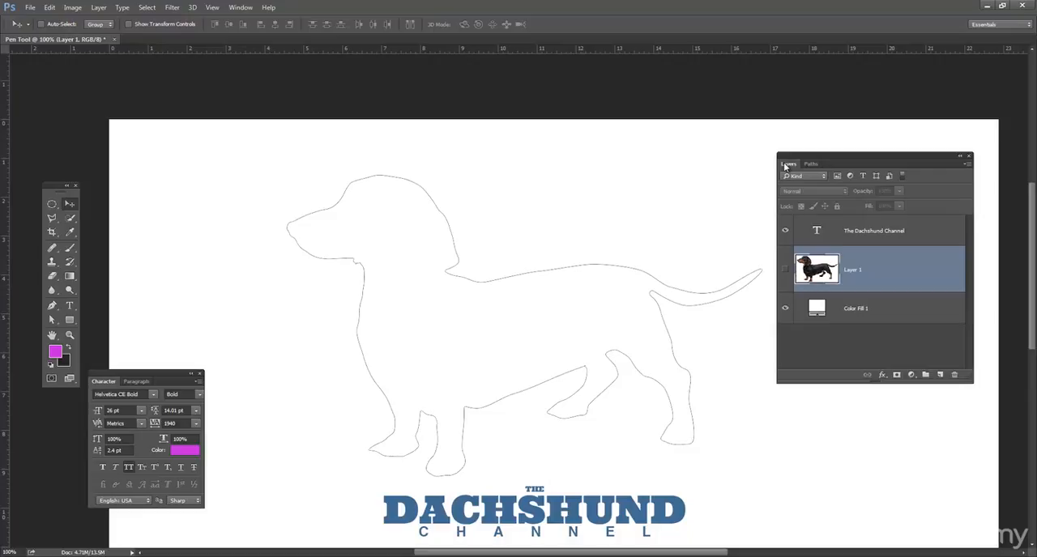
click(913, 375)
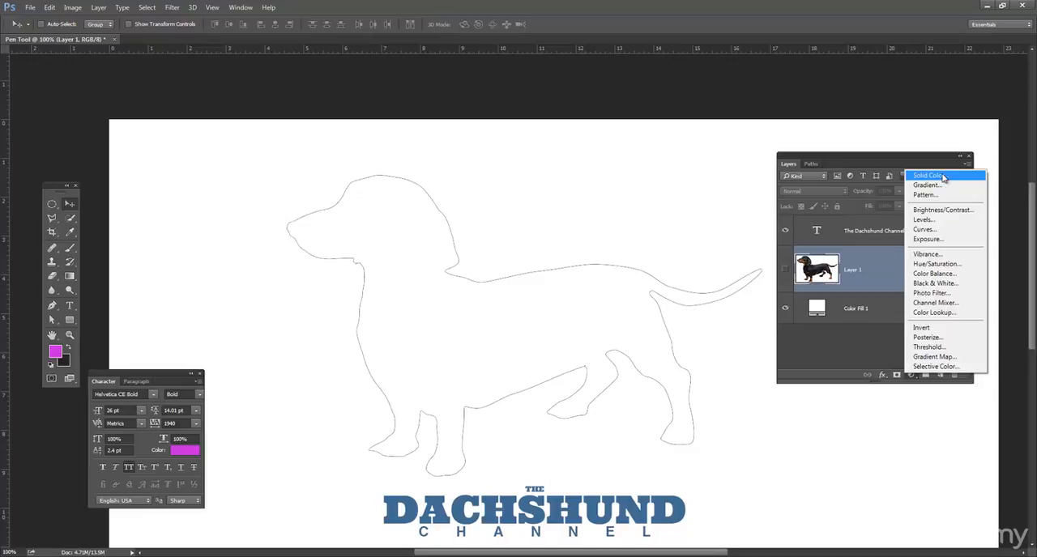
click(942, 176)
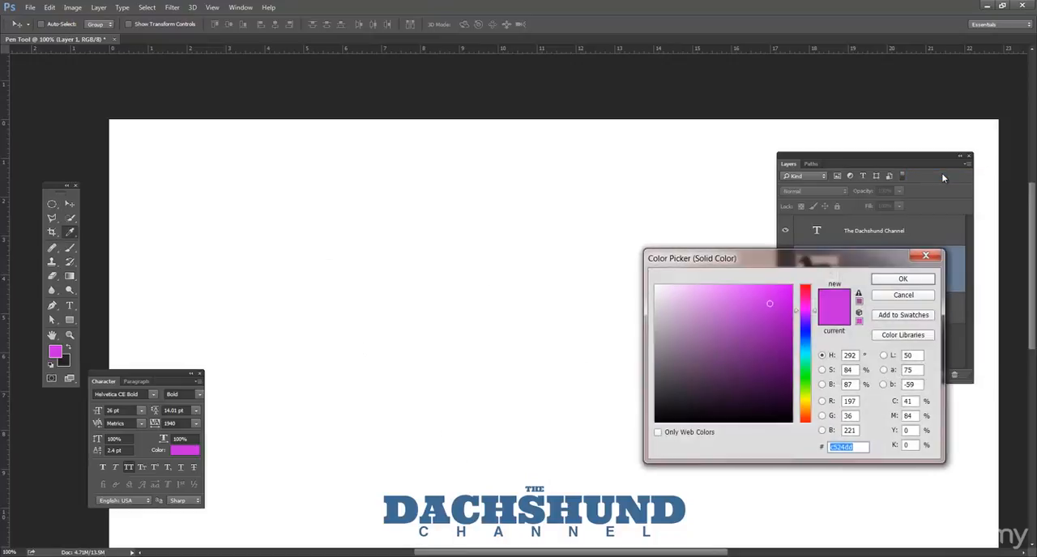
click(909, 281)
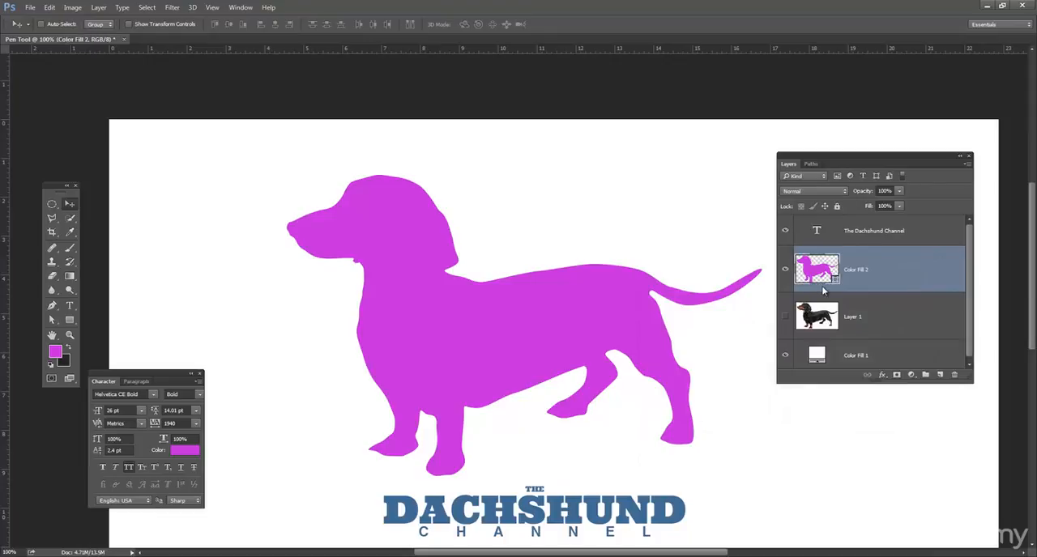
Step: Distort the dog vector shape by moving individual anchor points on its head, back, belly and hind leg
click(52, 320)
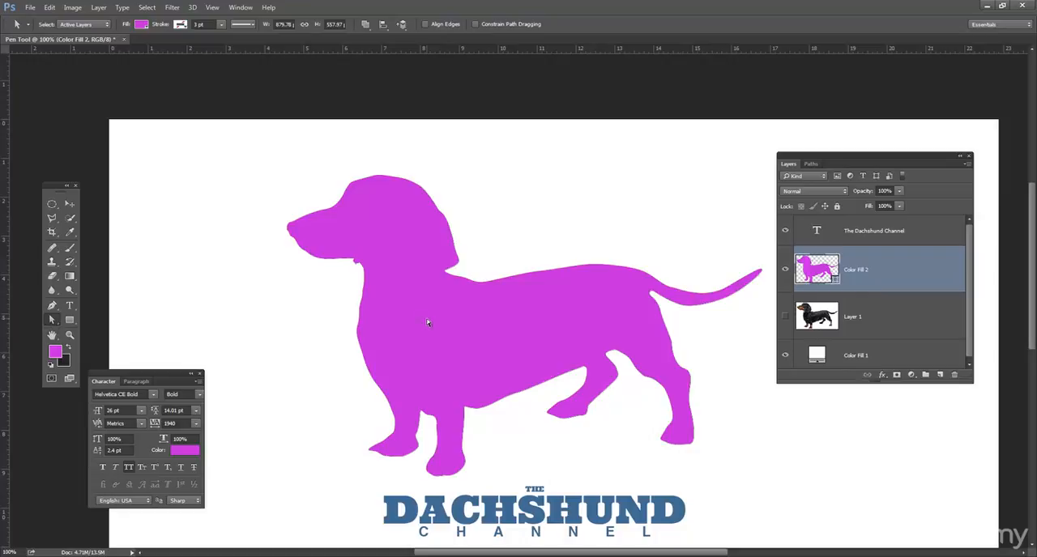
click(385, 249)
drag(389, 229, 390, 230)
drag(410, 180, 421, 231)
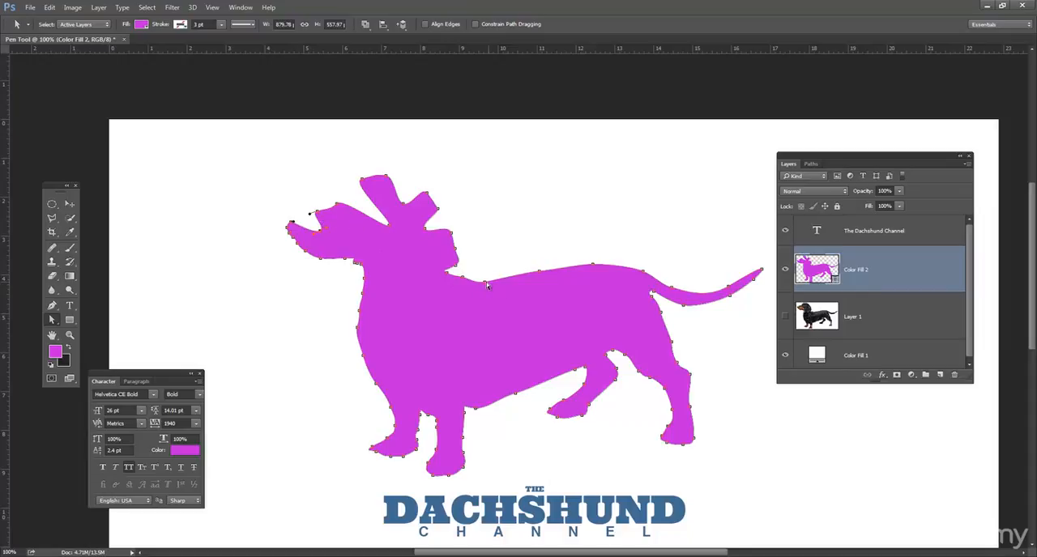
drag(483, 288, 484, 301)
drag(575, 370, 561, 348)
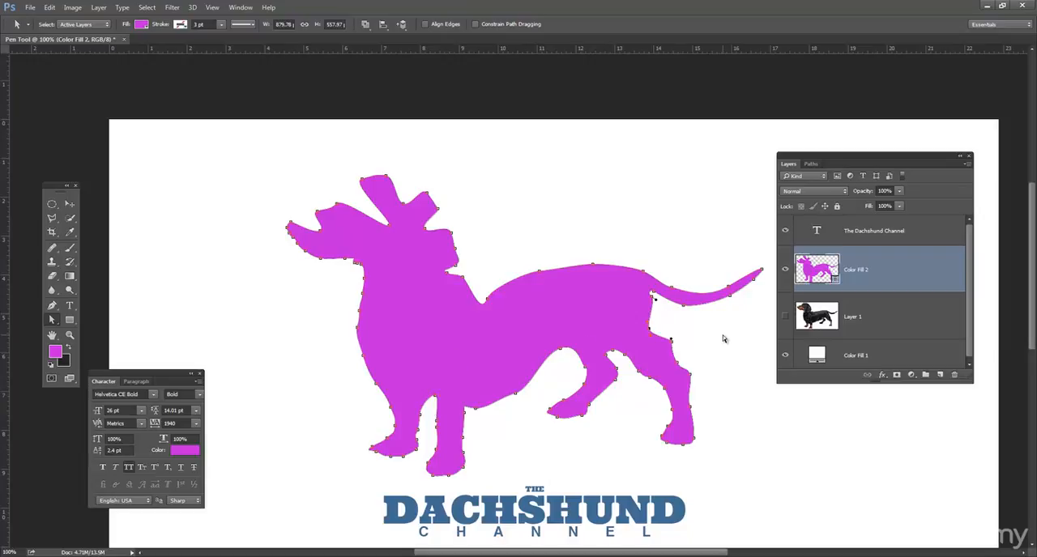
click(231, 280)
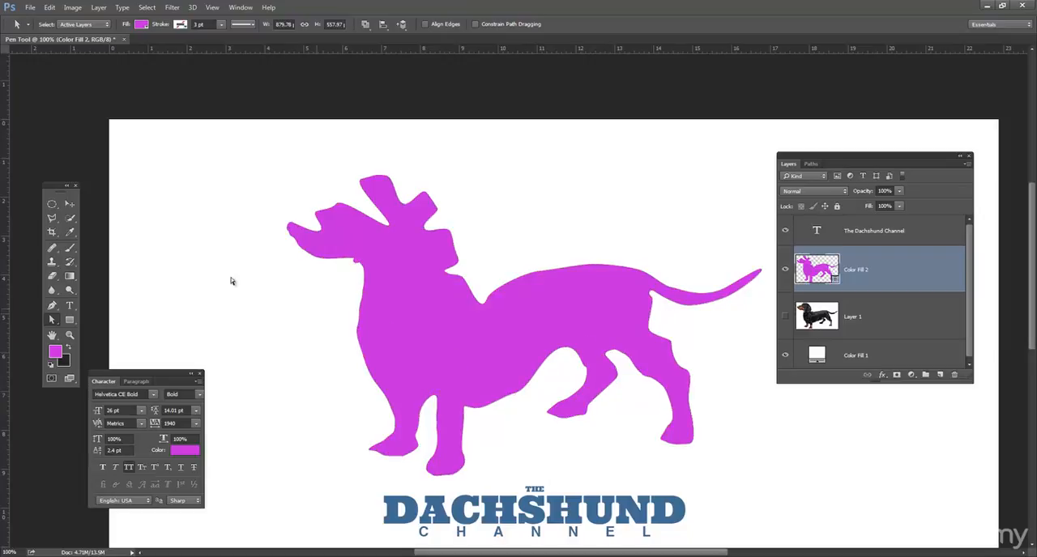
Step: Scale the dog shape down with Free Transform and place it just above the Dachshund Channel text
click(69, 205)
scroll(287, 234, down, 3)
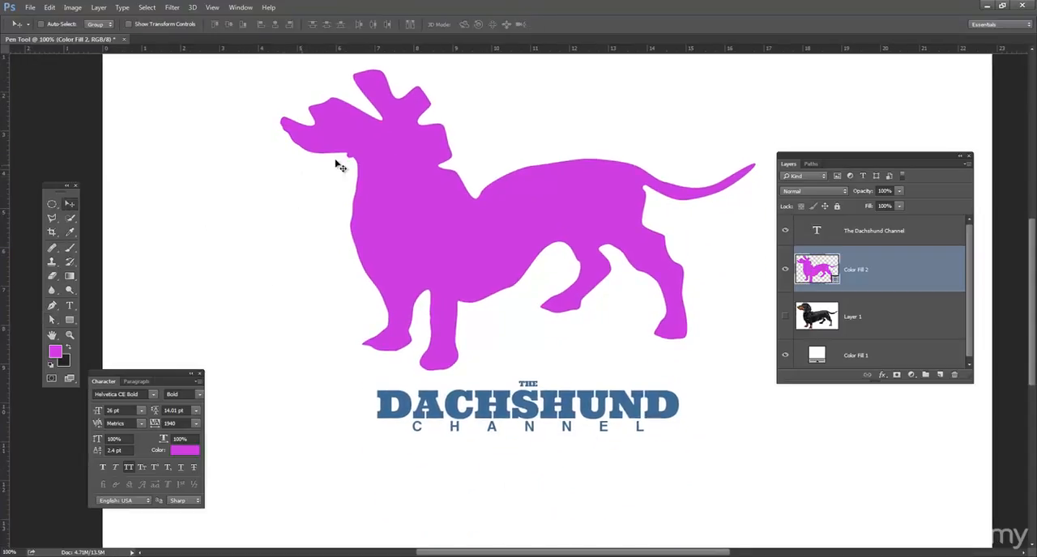
drag(400, 196, 406, 204)
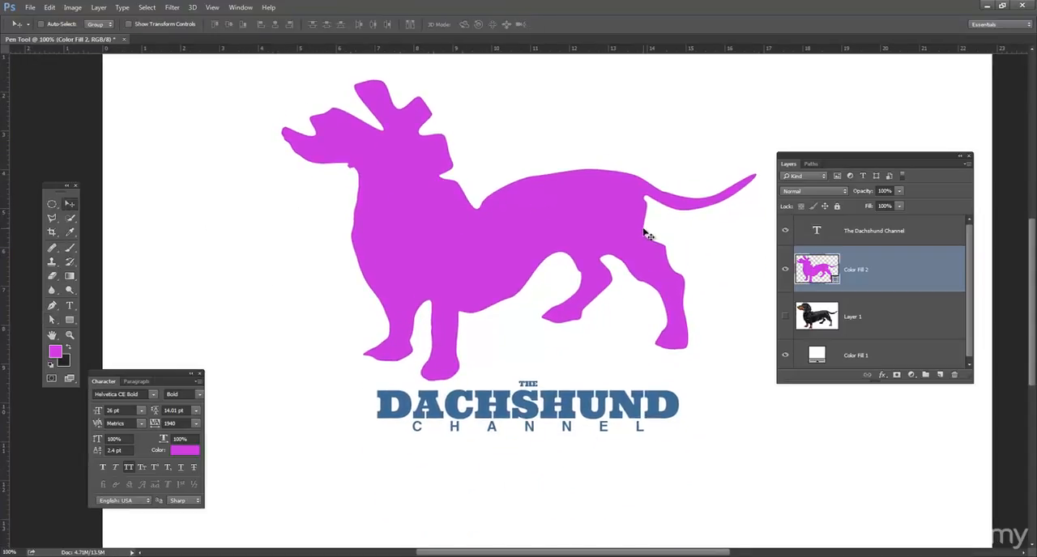
key(ctrl+t)
drag(756, 80, 690, 113)
key(Return)
drag(582, 223, 582, 263)
Step: Recolour the dog's fill layer with the blue sampled from the logo text, #3f6c91
double_click(827, 272)
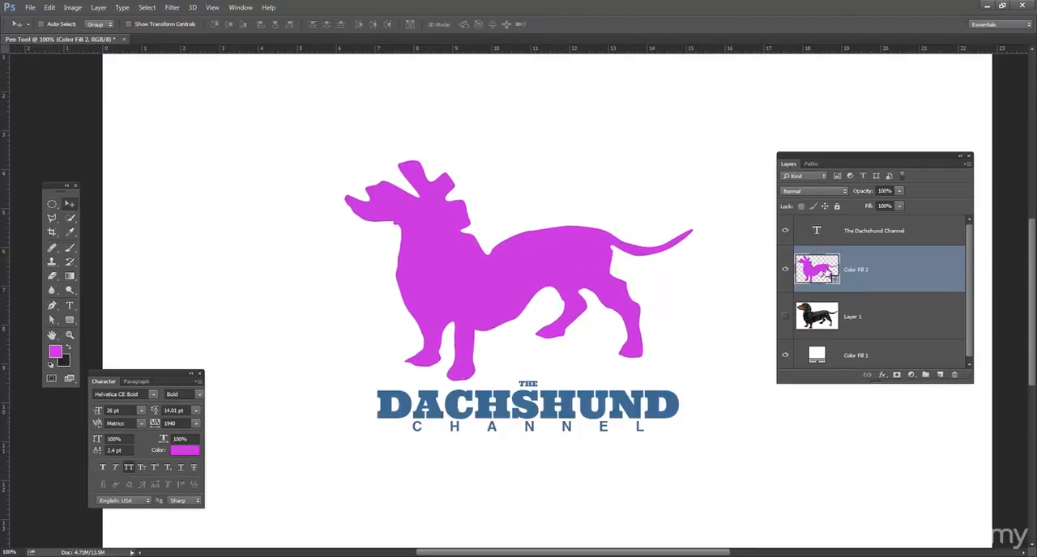
click(516, 405)
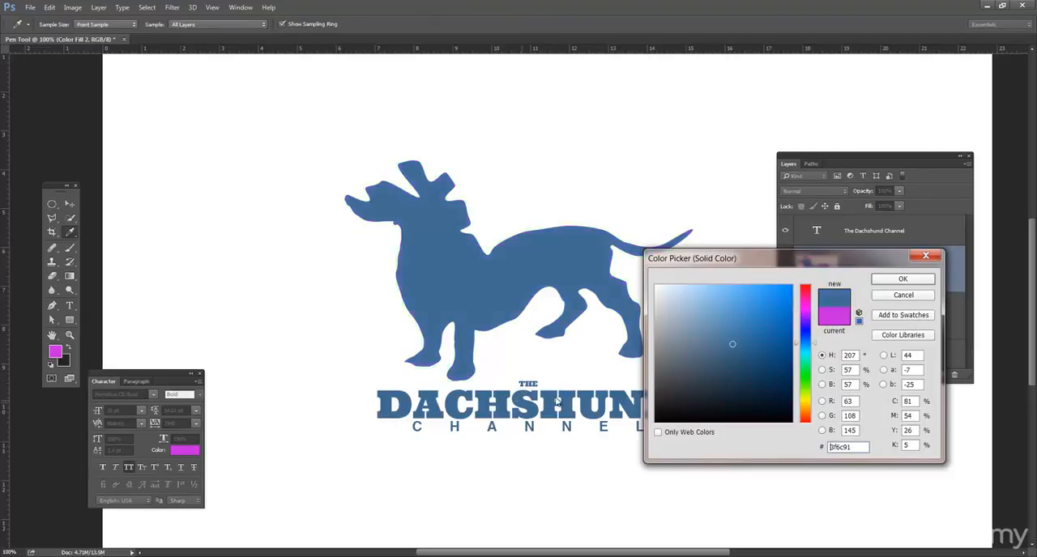
click(895, 283)
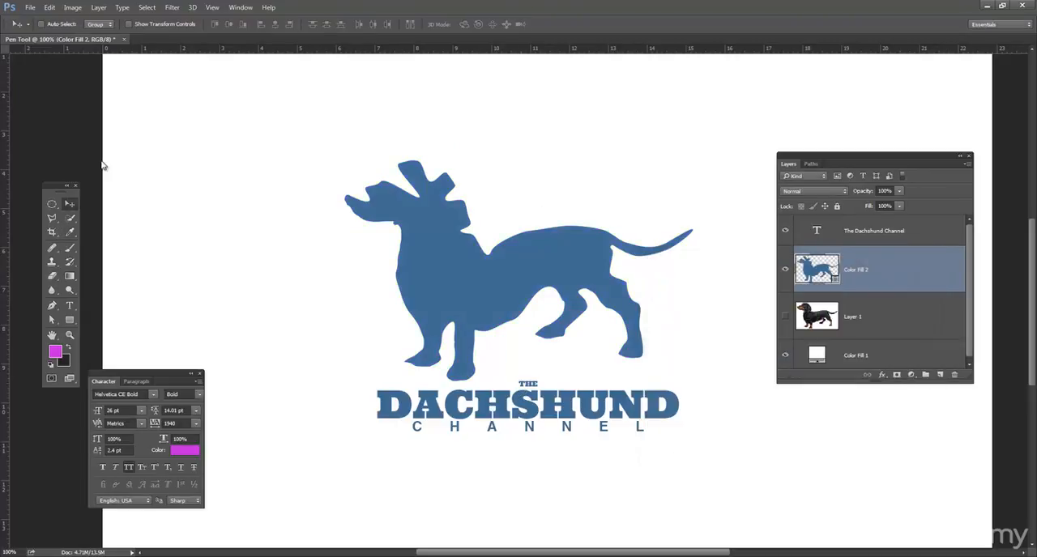
Step: Move the dog shape slightly to the right above the logo text
mouse_move(607, 272)
mouse_down()
mouse_move(611, 260)
mouse_move(616, 274)
mouse_up()
Step: Try left-aligning THE and shortening DACHSHUND to the single letter D in the logo text, and undo the text edit
click(70, 305)
click(529, 382)
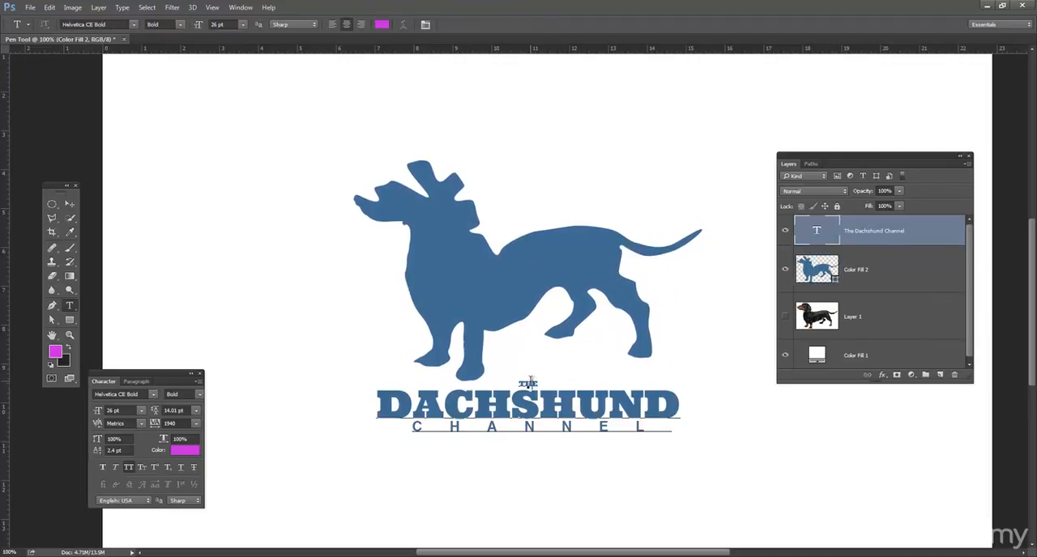
double_click(528, 384)
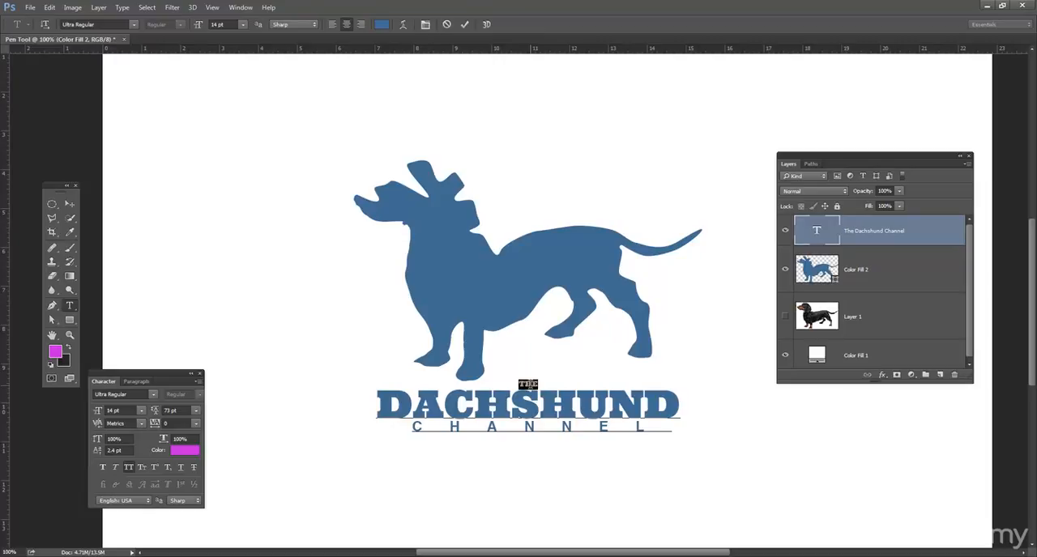
click(332, 26)
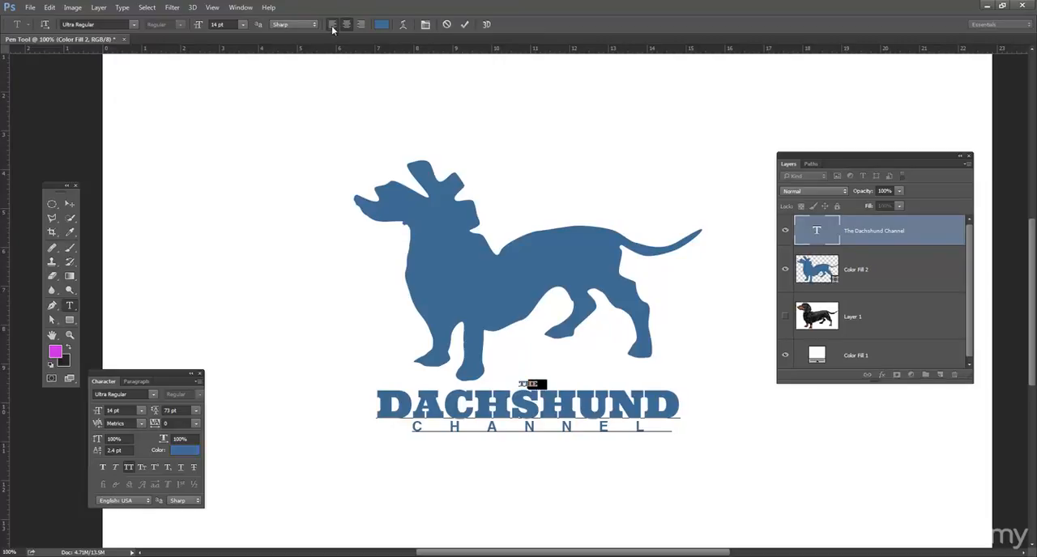
key(ctrl+a)
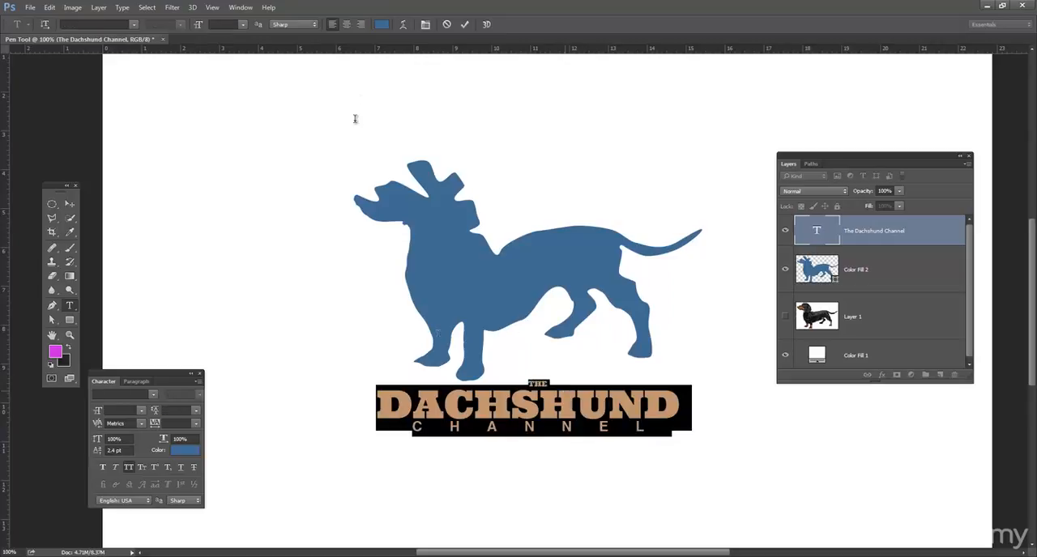
drag(413, 401, 772, 408)
key(BackSpace)
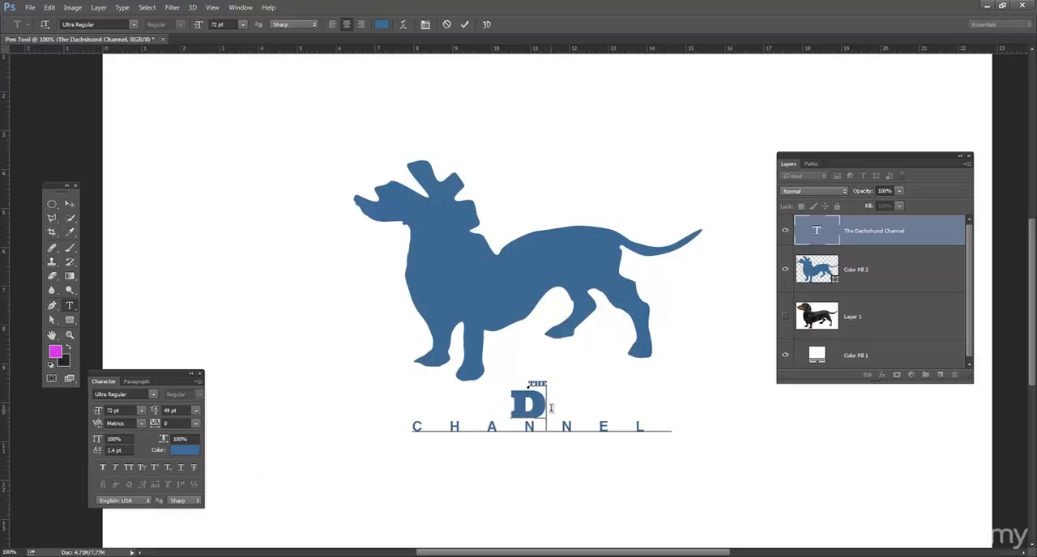
text(A)
key(BackSpace)
click(68, 204)
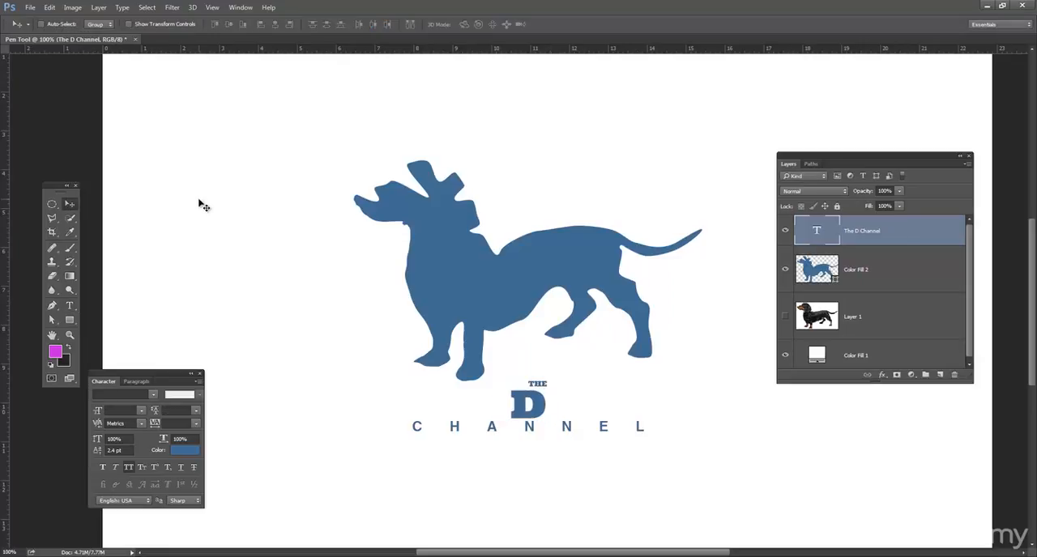
key(ctrl+z)
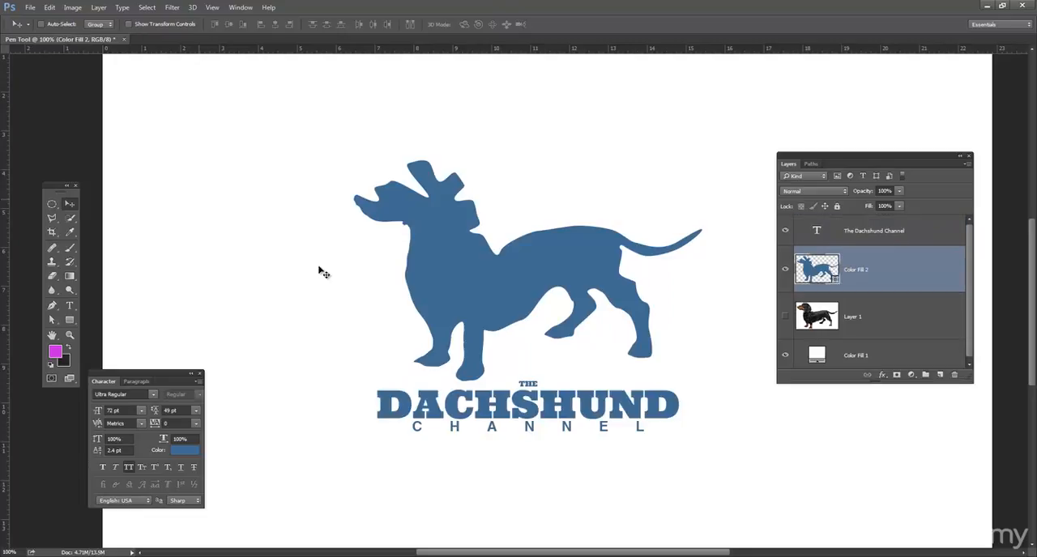
Step: Move the dog shape slightly up and to the right to widen the gap above the logo text
mouse_move(510, 421)
mouse_down()
mouse_move(520, 437)
mouse_move(520, 413)
mouse_up()
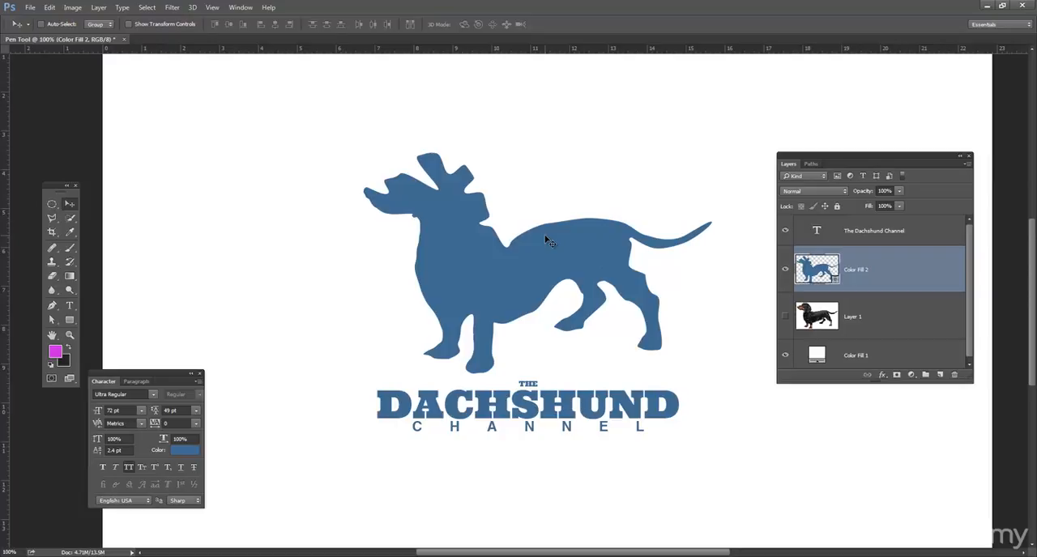
Step: Reset the foreground and background colours to black and white and switch to full screen mode with menu bar, ending on the Move tool
key(a)
key(s)
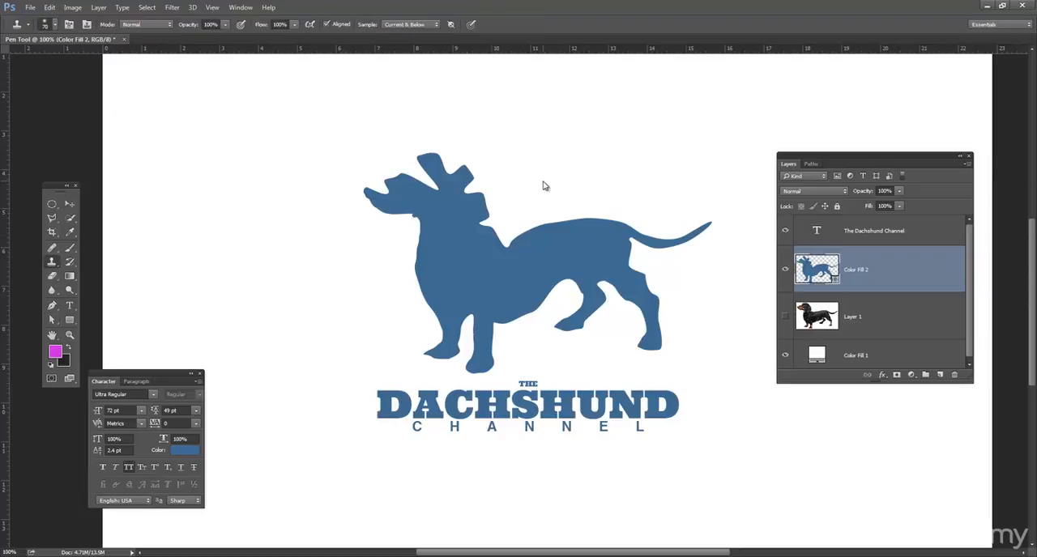
key(d)
key(f)
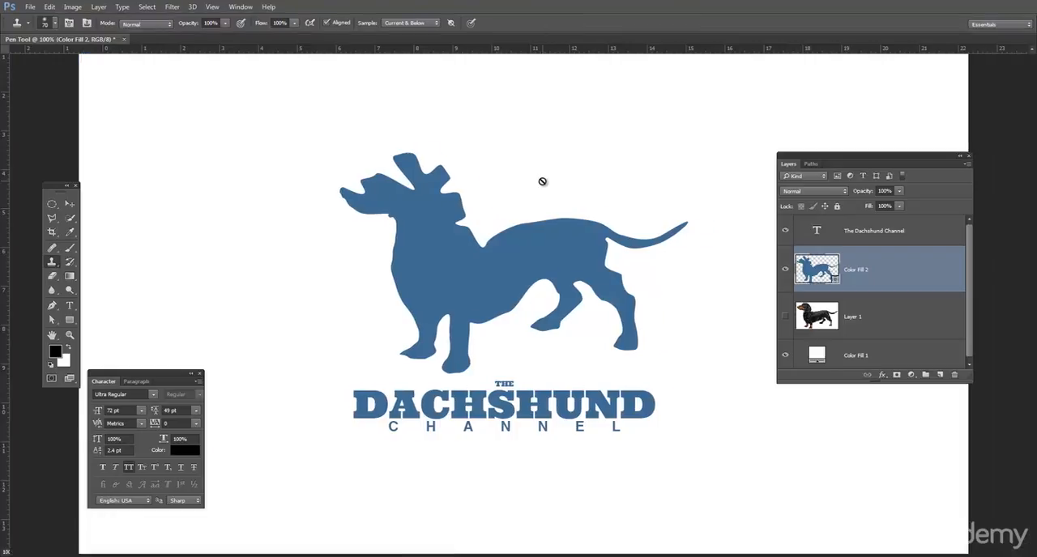
key(g)
key(space)
key(a)
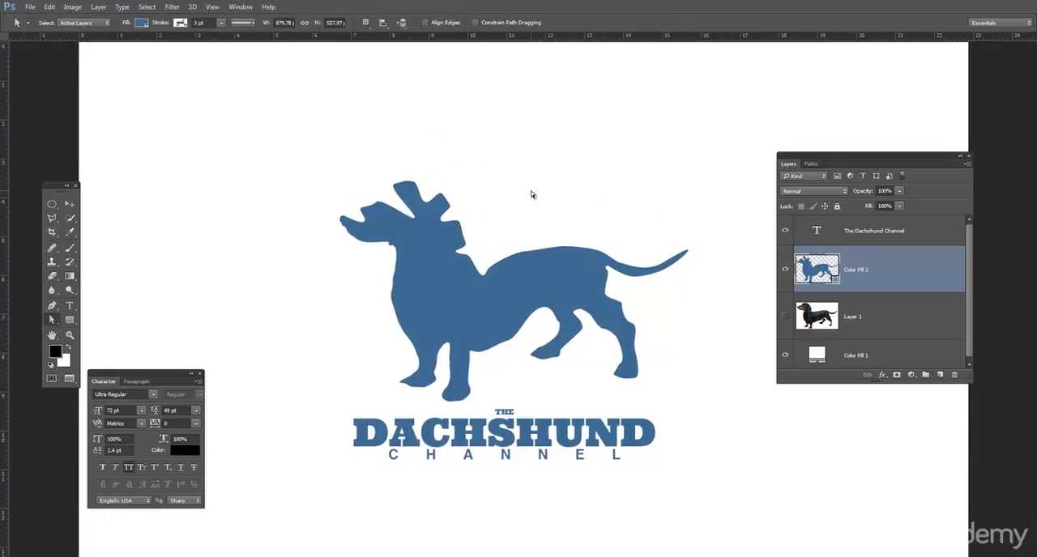
key(v)
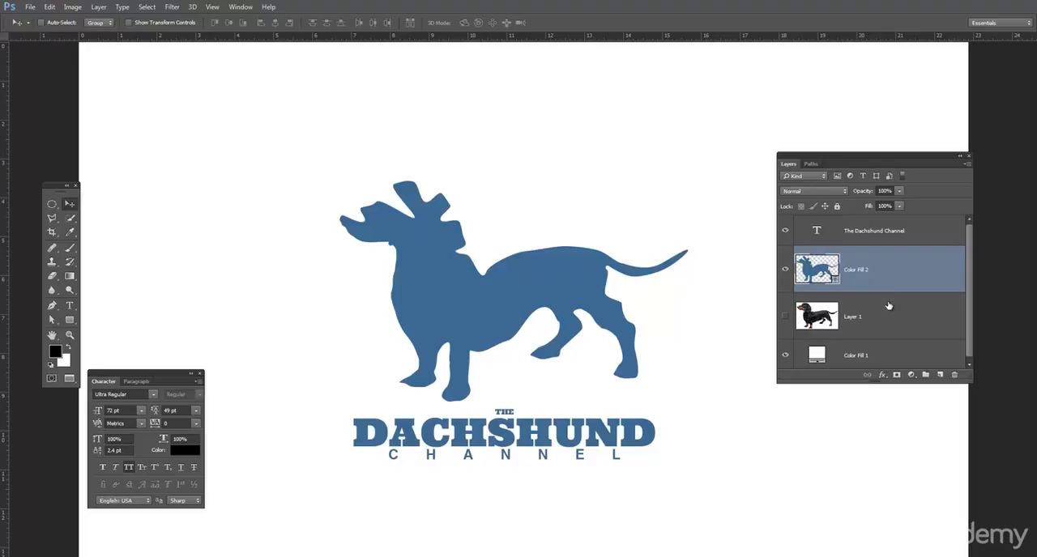
Step: Draw a loose curving path of smooth anchor points with the Pen tool, looping across the canvas around the dog's head and chest
scroll(888, 324, down, 1)
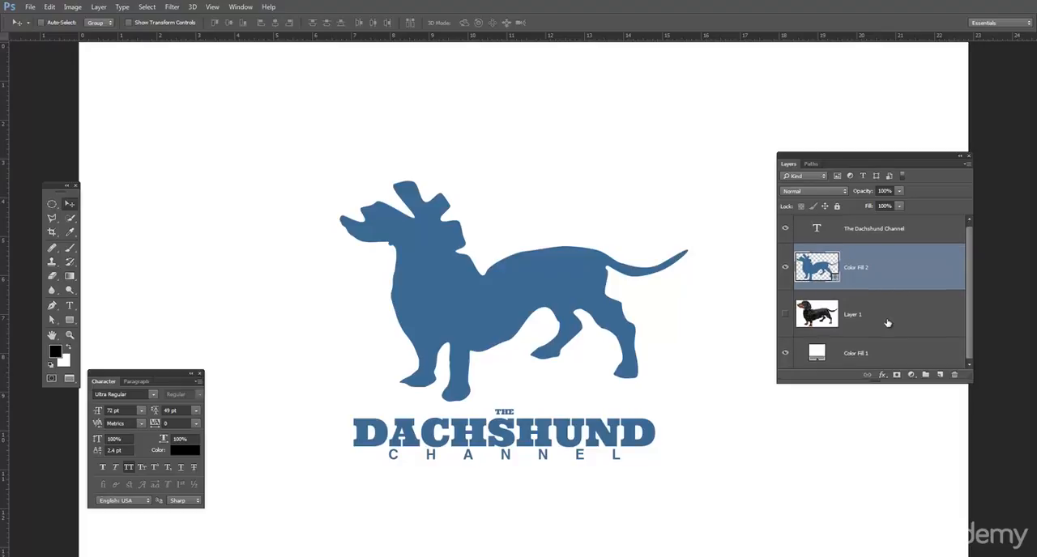
click(52, 306)
drag(193, 137, 250, 197)
drag(298, 145, 418, 149)
drag(392, 207, 316, 288)
drag(291, 341, 392, 393)
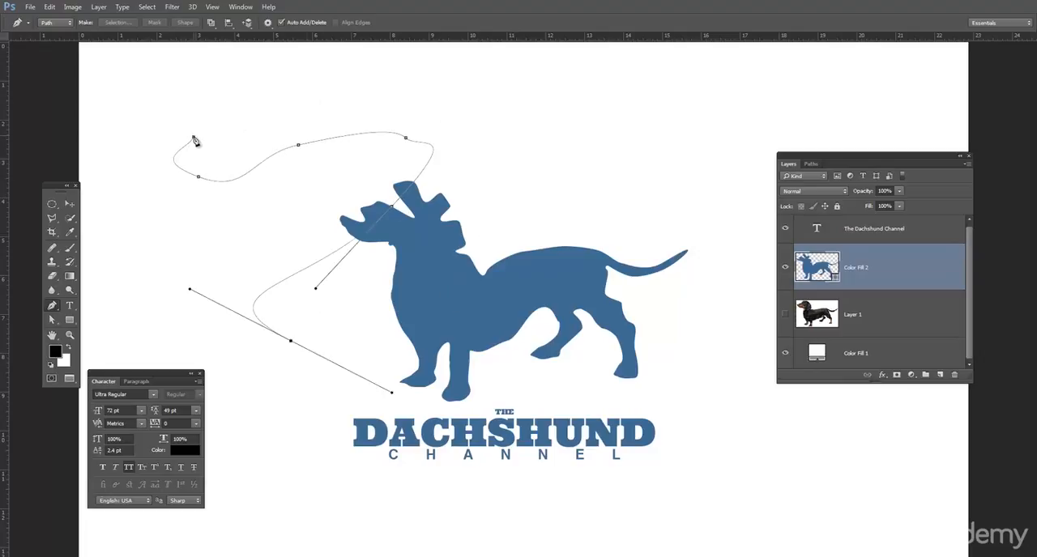
drag(194, 138, 264, 149)
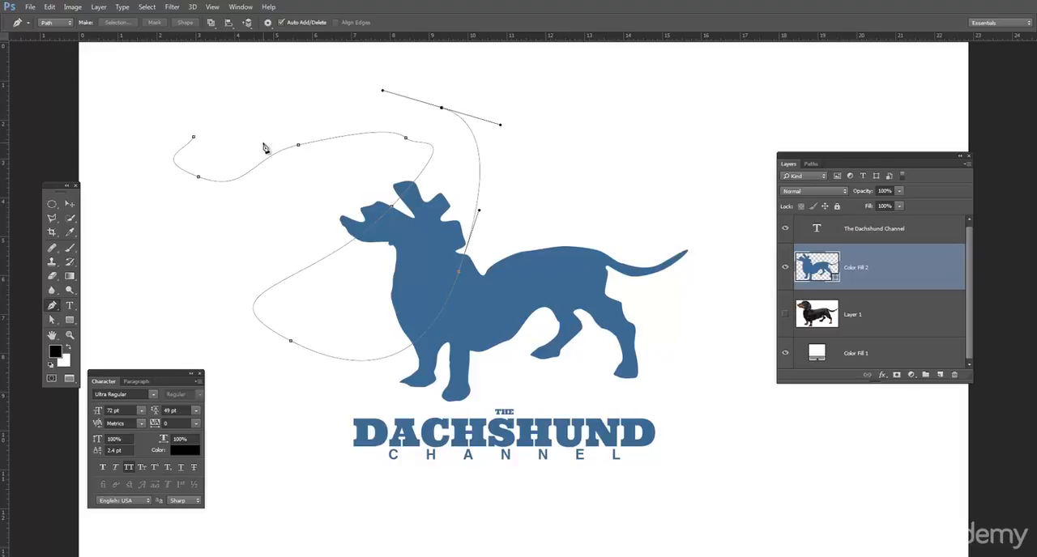